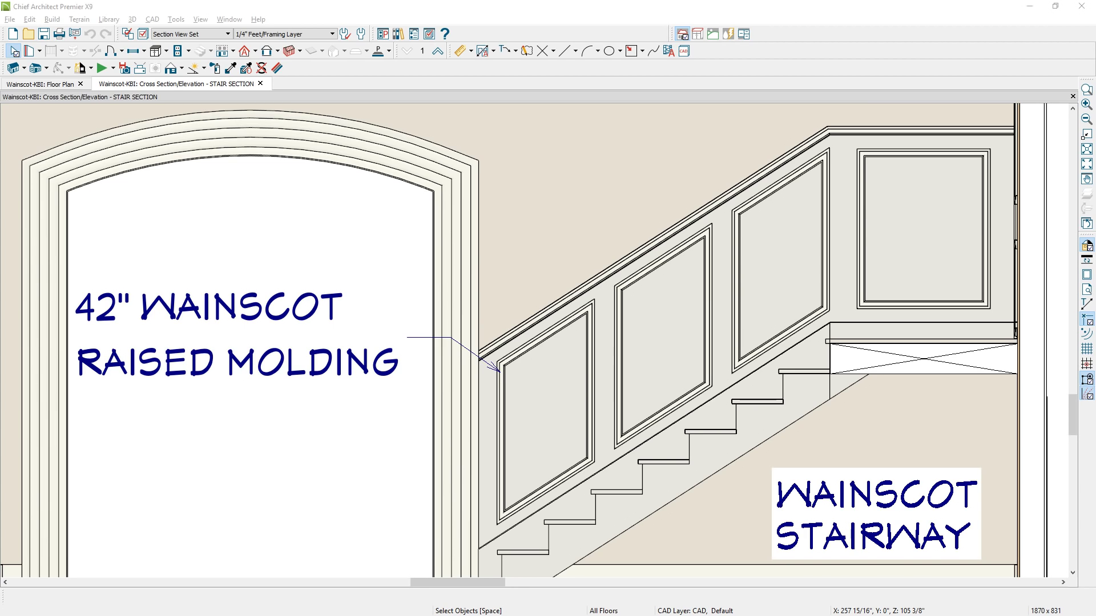
Switch to Windows Photo Viewer and browse the wainscot staircase reference photos.
key("alt+Tab")
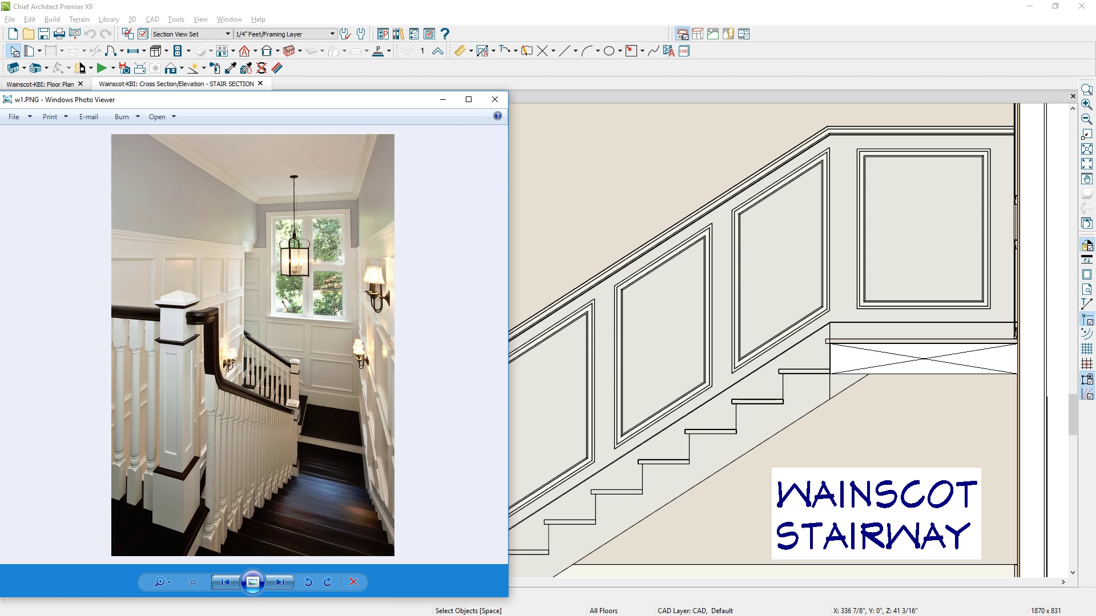
key("Right")
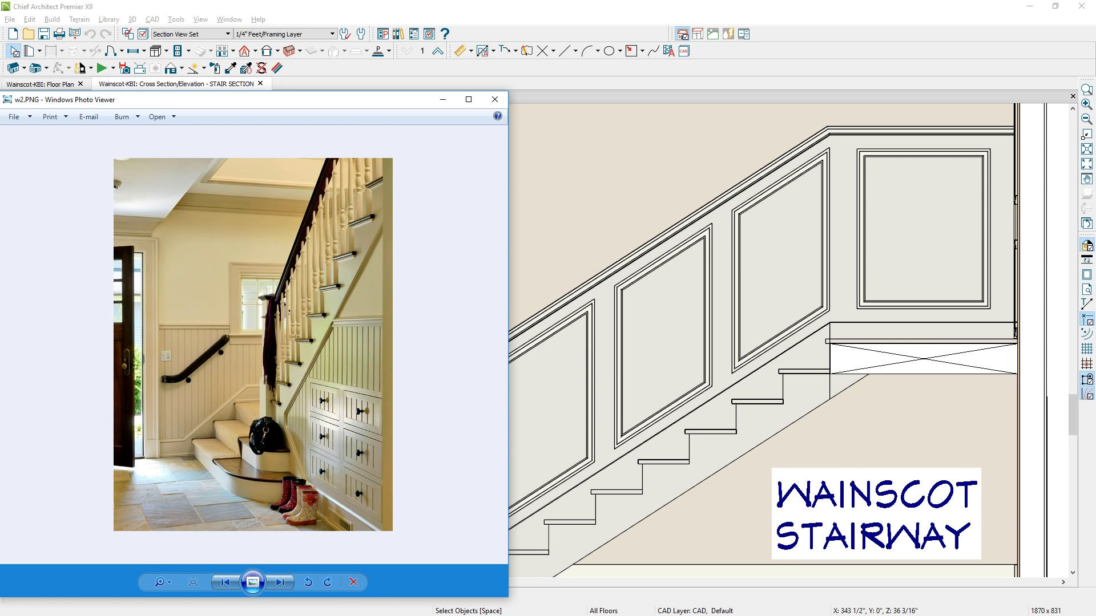
key("Right")
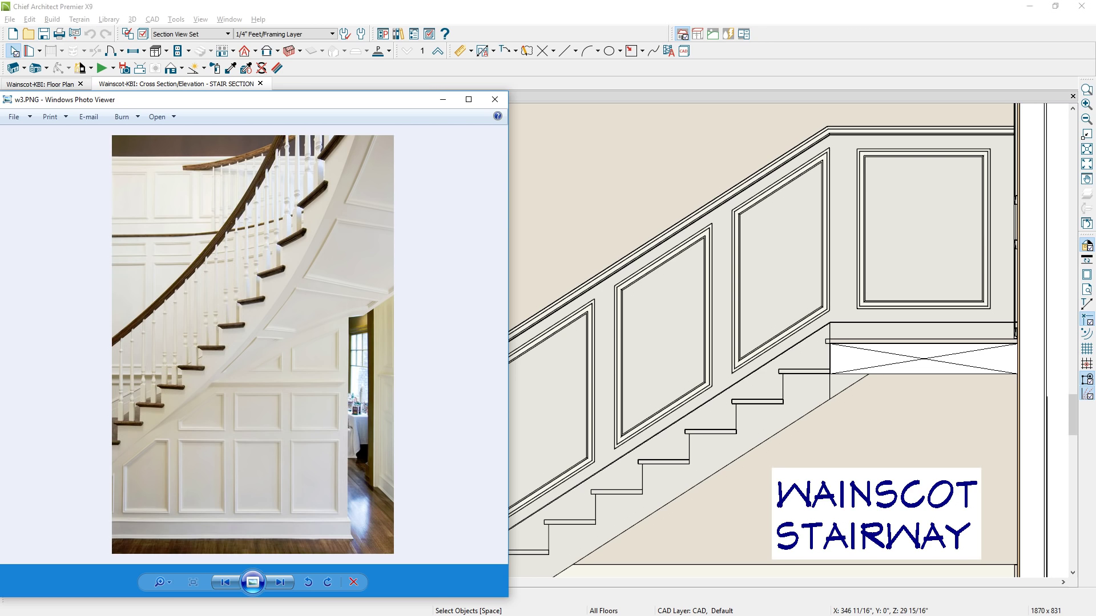
key("Right")
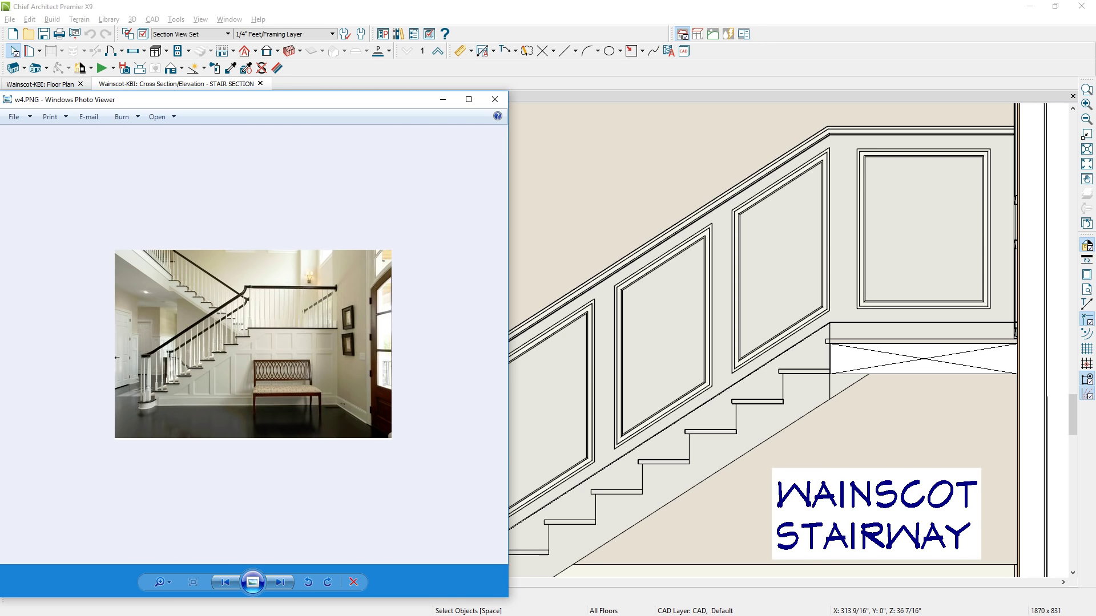
key("Right")
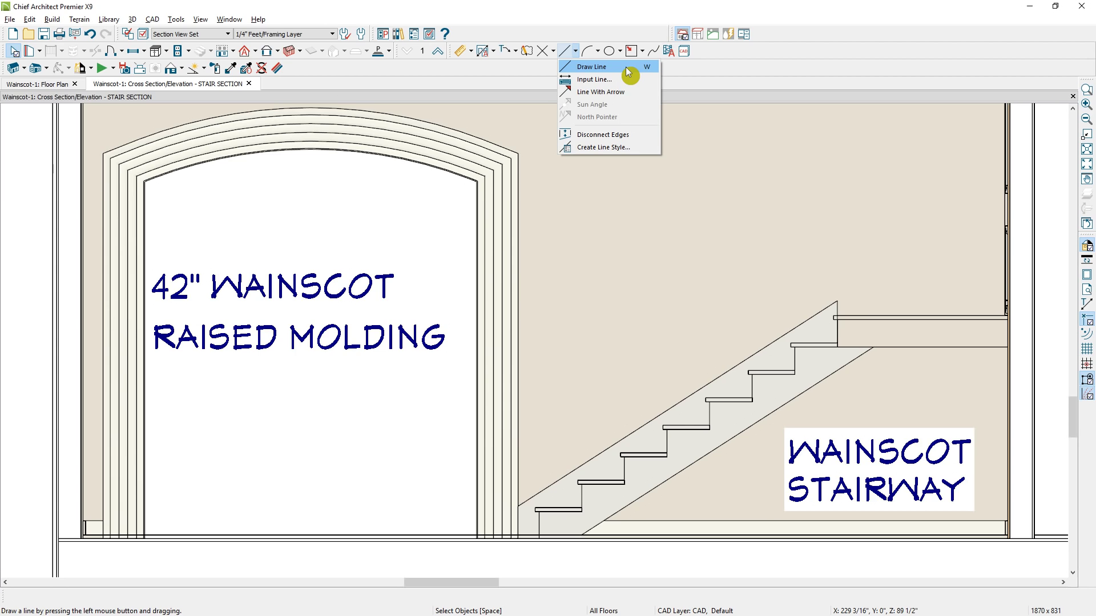
Draw a CAD line along the stair nosings from the bottom tread to the landing, extending its lower end to the arch casing.
left_click(628, 71)
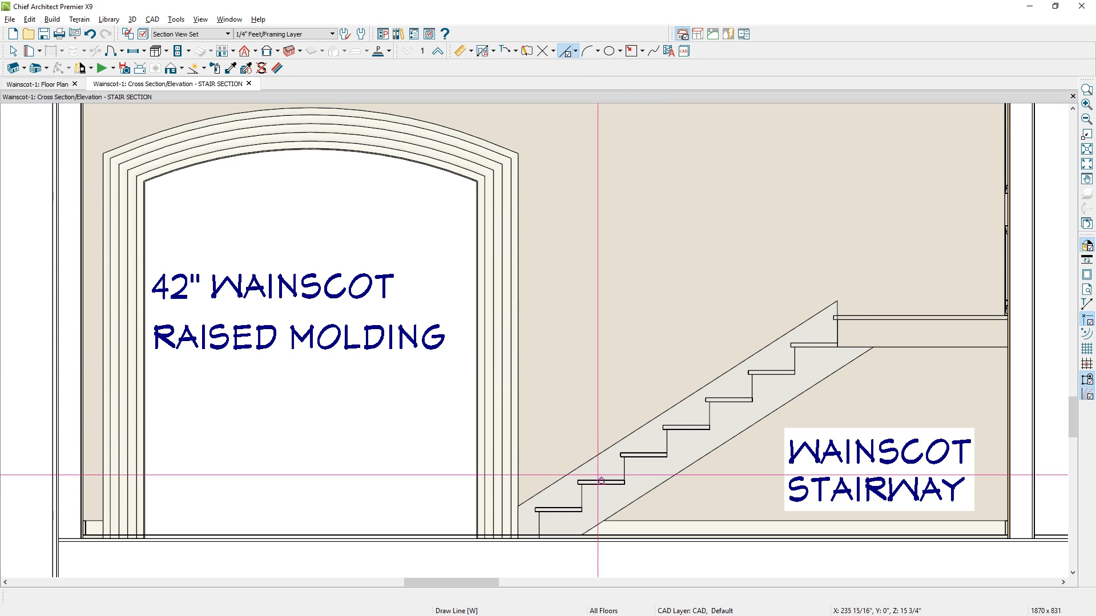
mouse_move(535, 508)
left_mouse_down()
mouse_move(661, 420)
mouse_move(843, 359)
mouse_move(821, 318)
mouse_move(828, 313)
left_mouse_up()
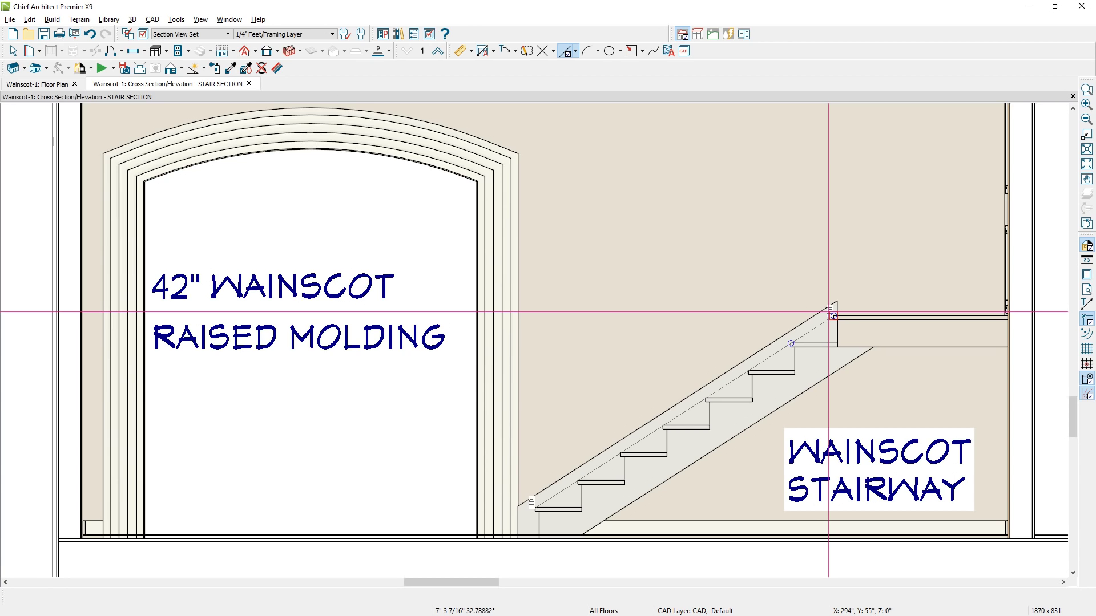
left_click_drag(833, 315, 833, 316)
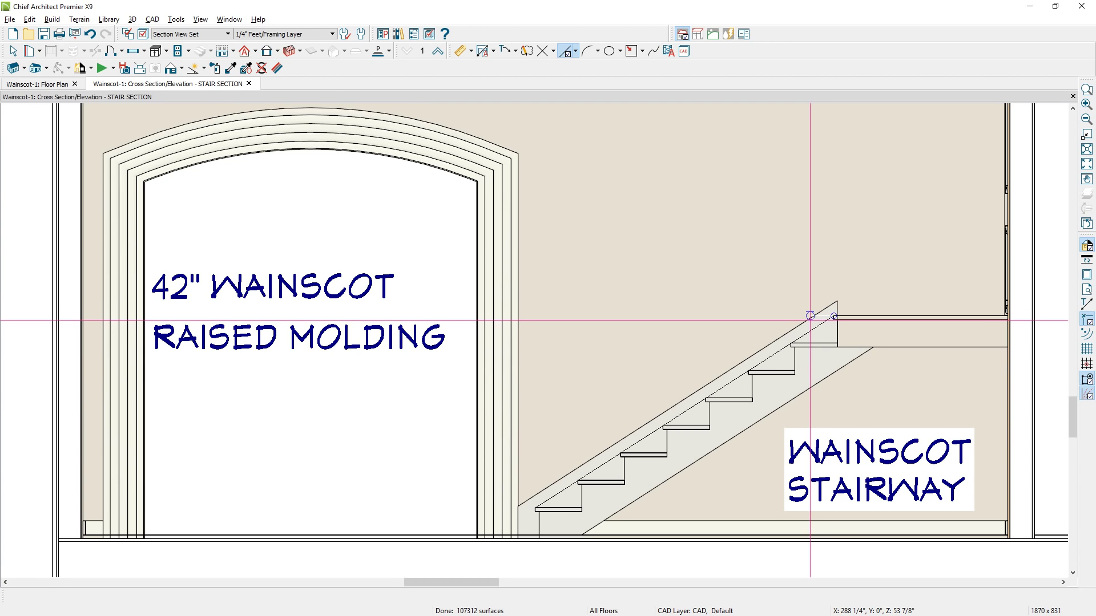
left_click(609, 460)
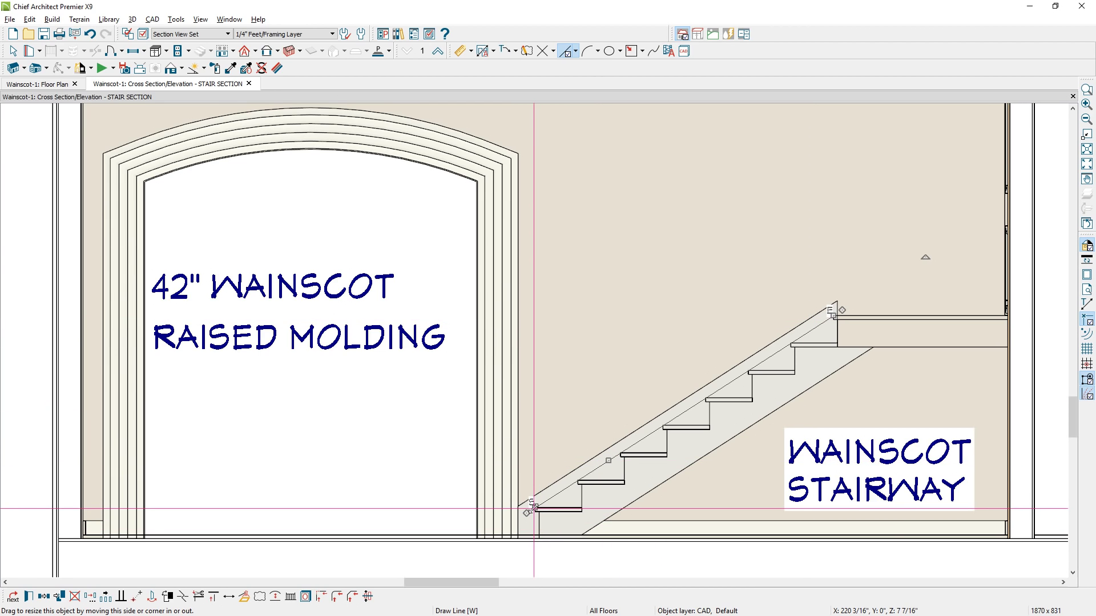
left_click_drag(533, 506, 514, 520)
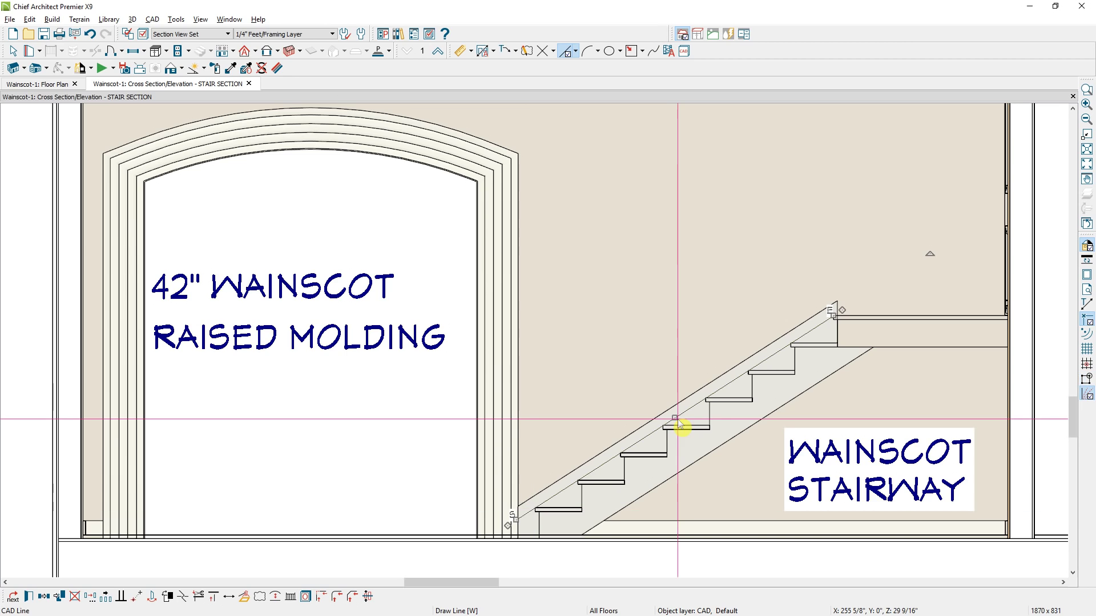
Move the nosing line up onto the stringer's top edge and continue it horizontally above the landing to the far wall.
left_click_drag(676, 419, 679, 406)
key("space")
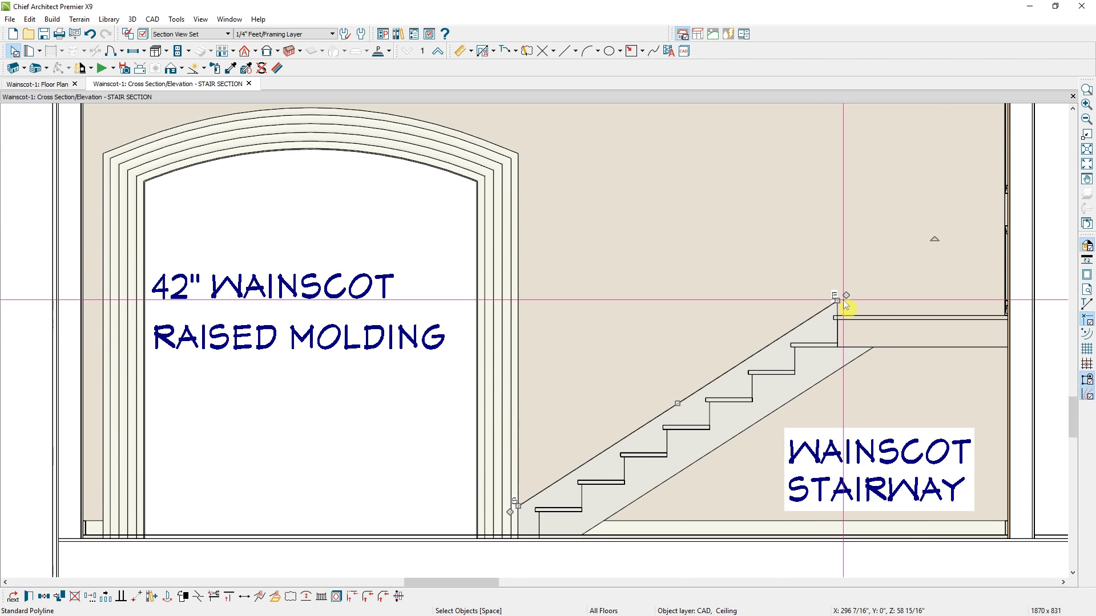
left_click_drag(846, 295, 1008, 301)
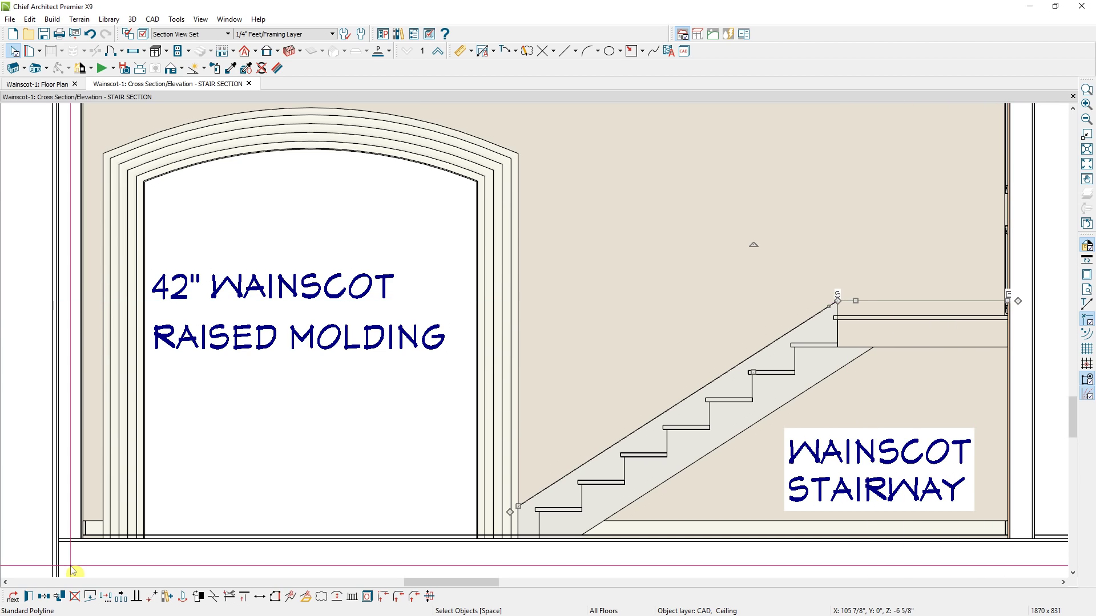
Copy the stair and landing polyline 42" straight up at a 90° angle.
left_click(48, 599)
left_click_drag(752, 372, 745, 251)
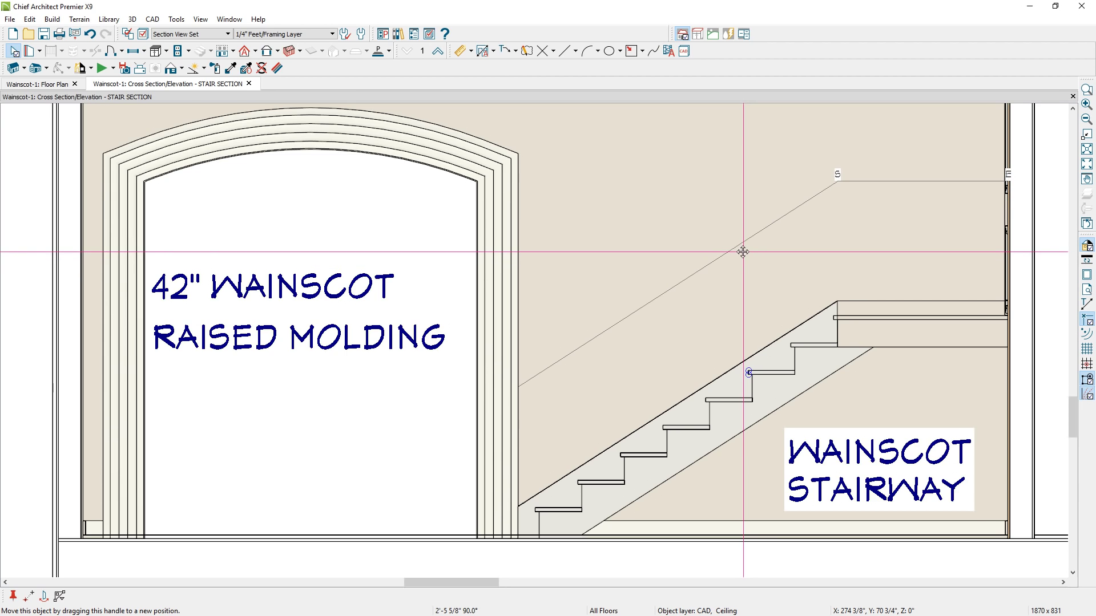
key("Tab")
left_click(234, 236)
left_click_drag(242, 236, 174, 244)
type("42")
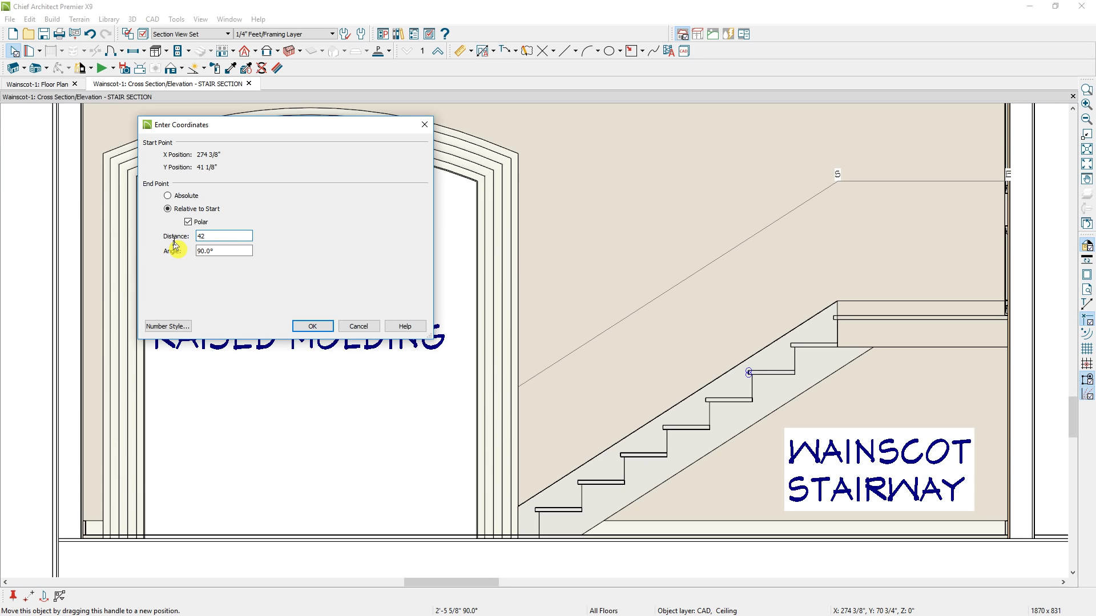
left_click(314, 327)
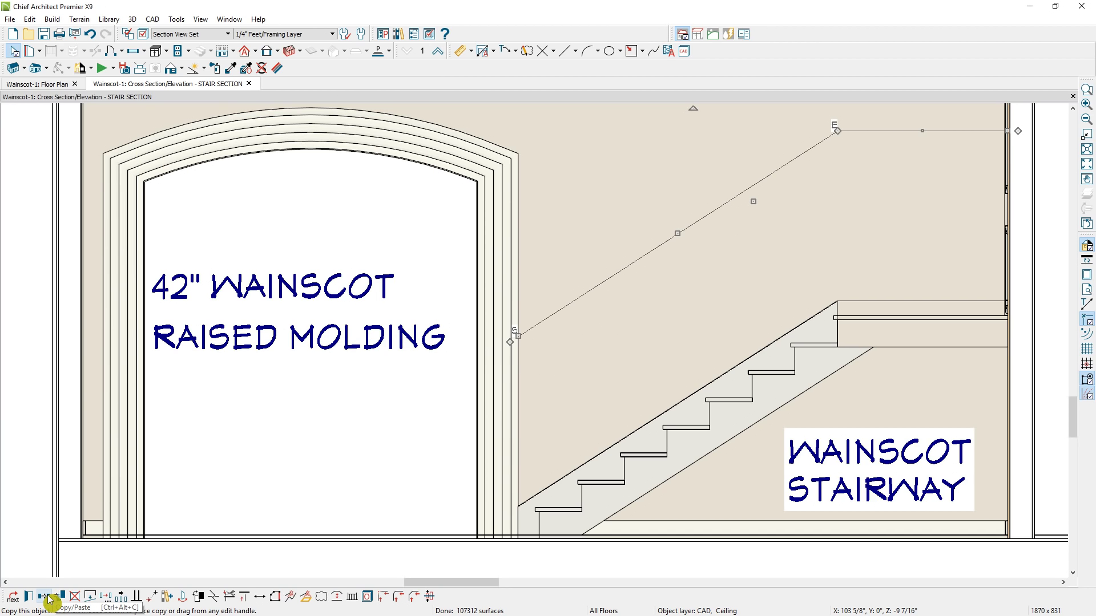
Copy the upper polyline downward by a distance of 21" to mark the middle of the wainscot.
left_click(48, 598)
left_click_drag(711, 215, 752, 263)
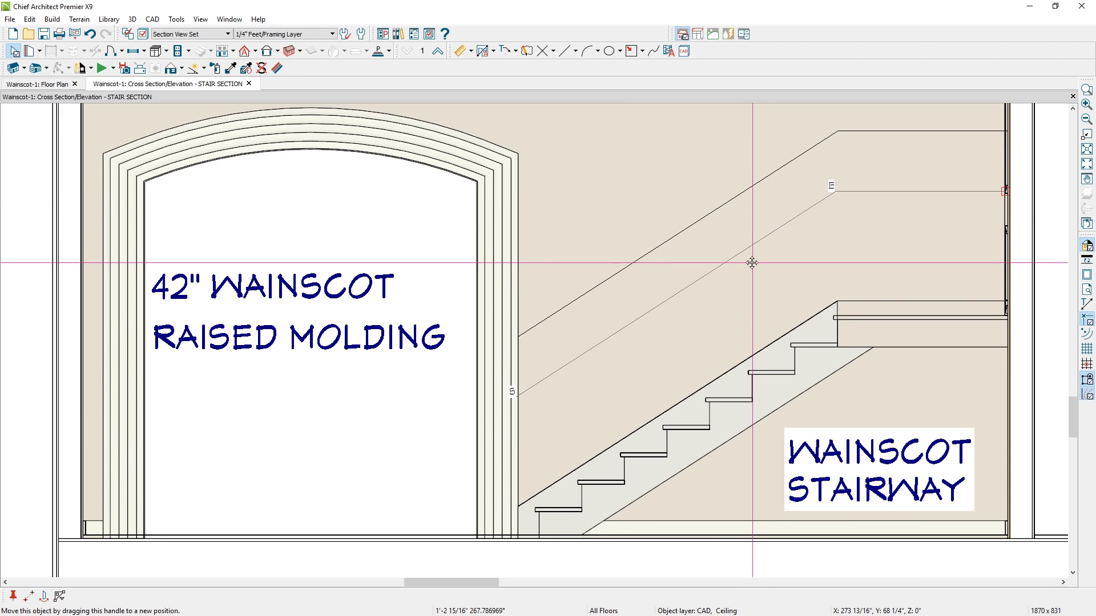
left_click_drag(752, 263, 753, 262)
key("Tab")
left_click(236, 234)
left_click_drag(236, 234, 153, 237)
type("21")
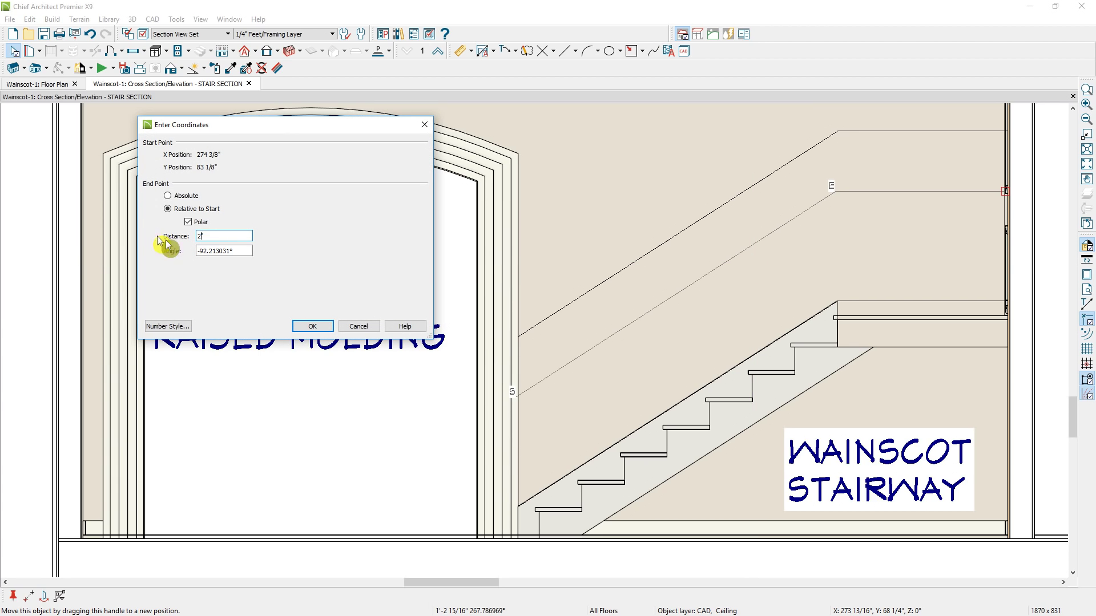
left_click(312, 326)
Draw a short vertical CAD line across the middle guide line above the landing.
left_click(577, 52)
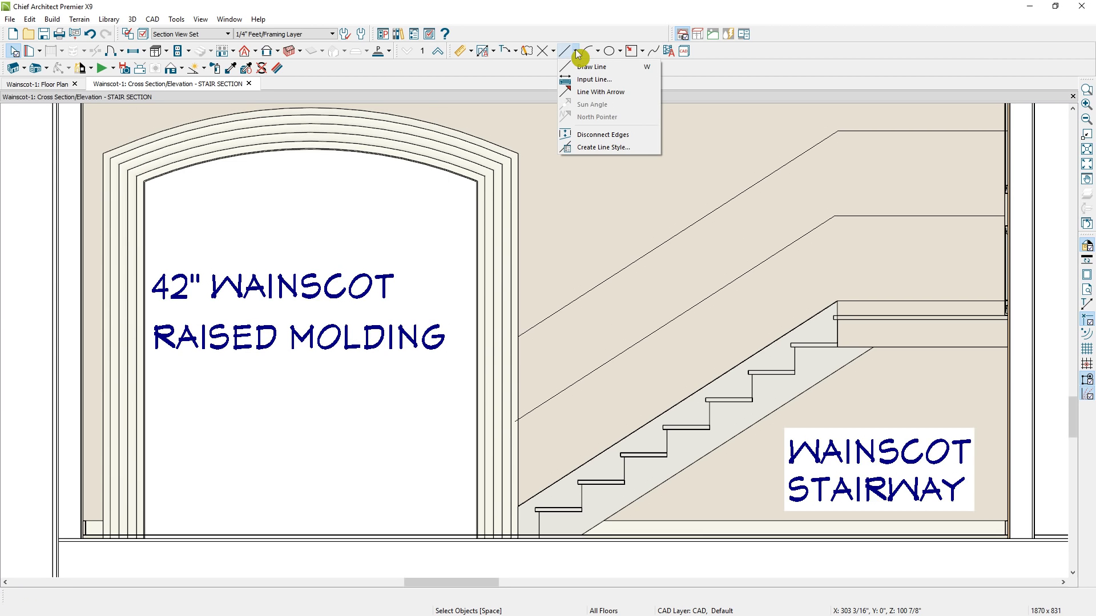
left_click(589, 68)
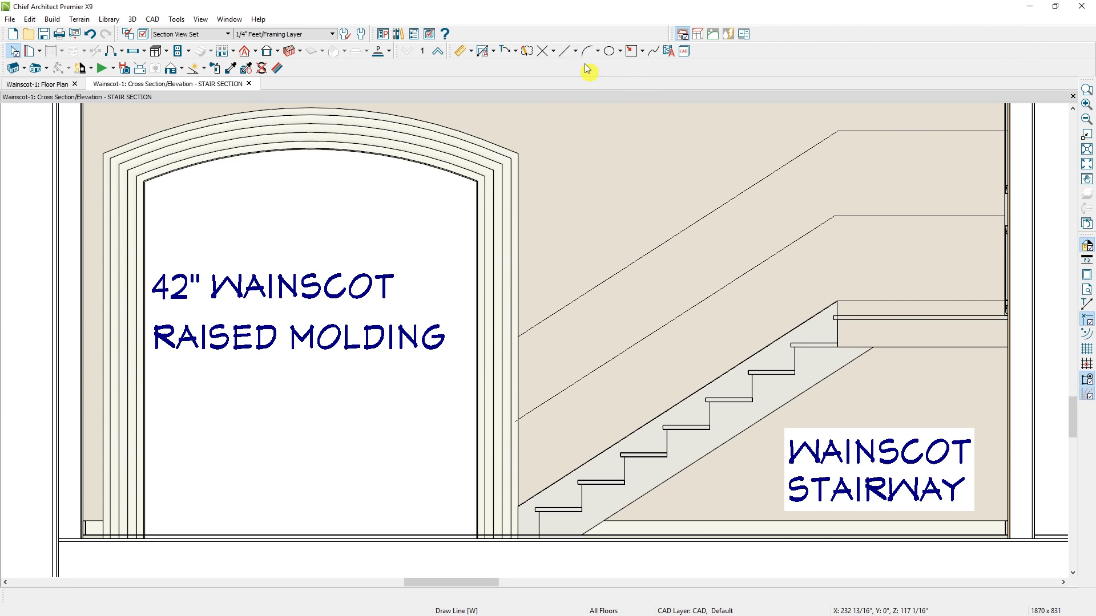
left_click(919, 216)
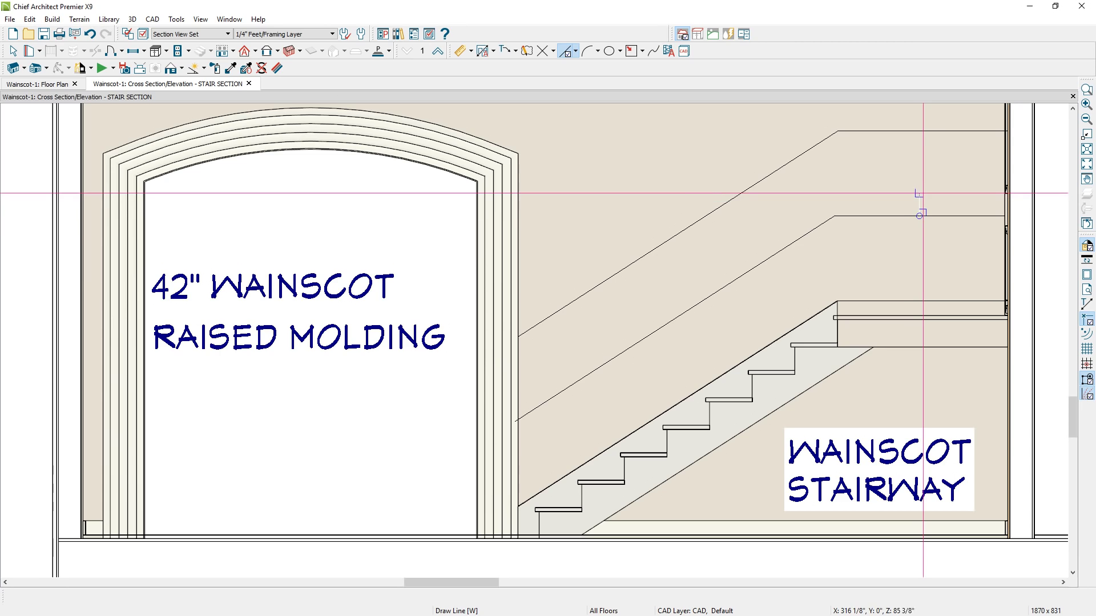
left_click(924, 244)
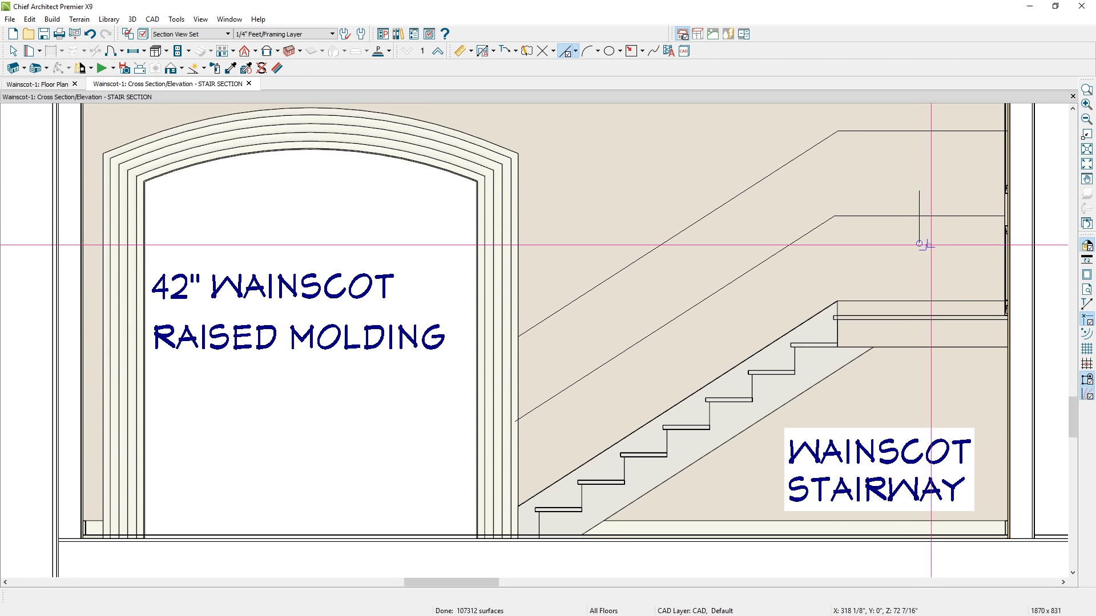
Convert the top guide polyline to a 3D Molding Polyline.
left_click(545, 332)
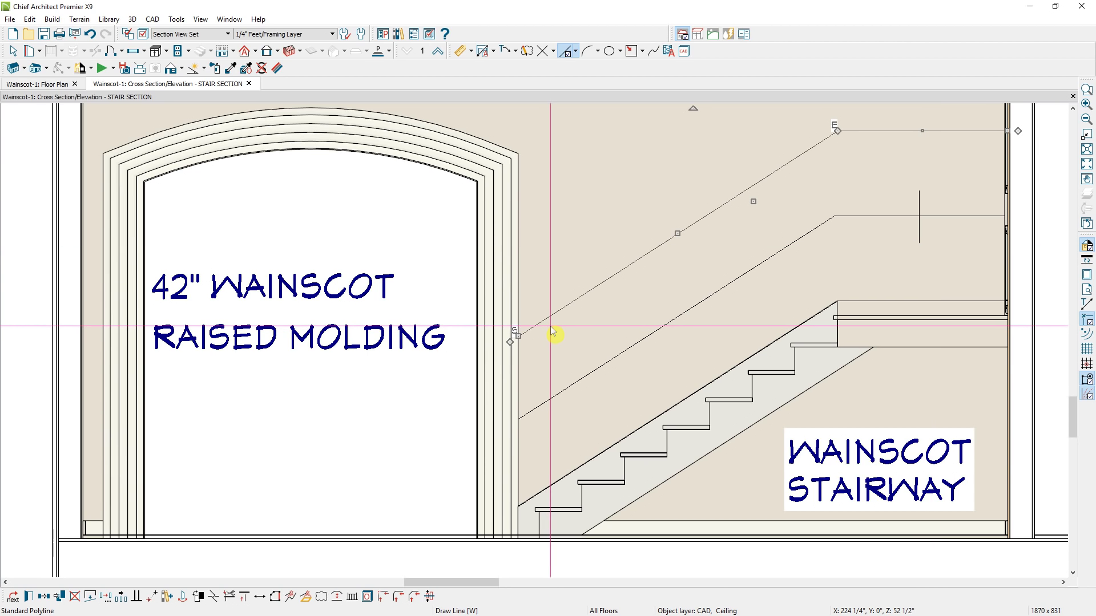
left_click(307, 597)
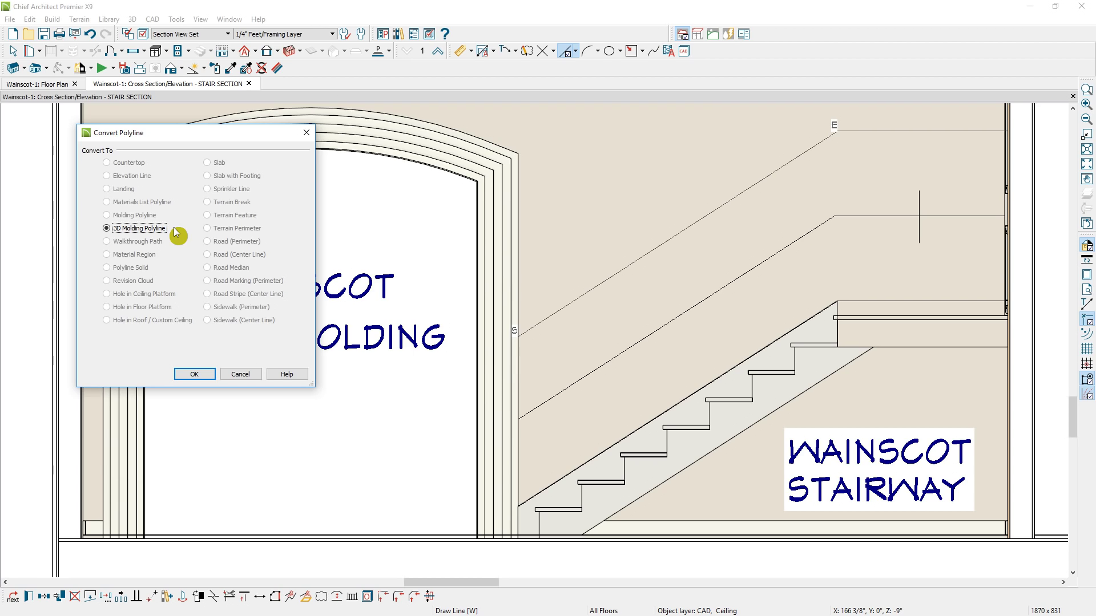
left_click(198, 375)
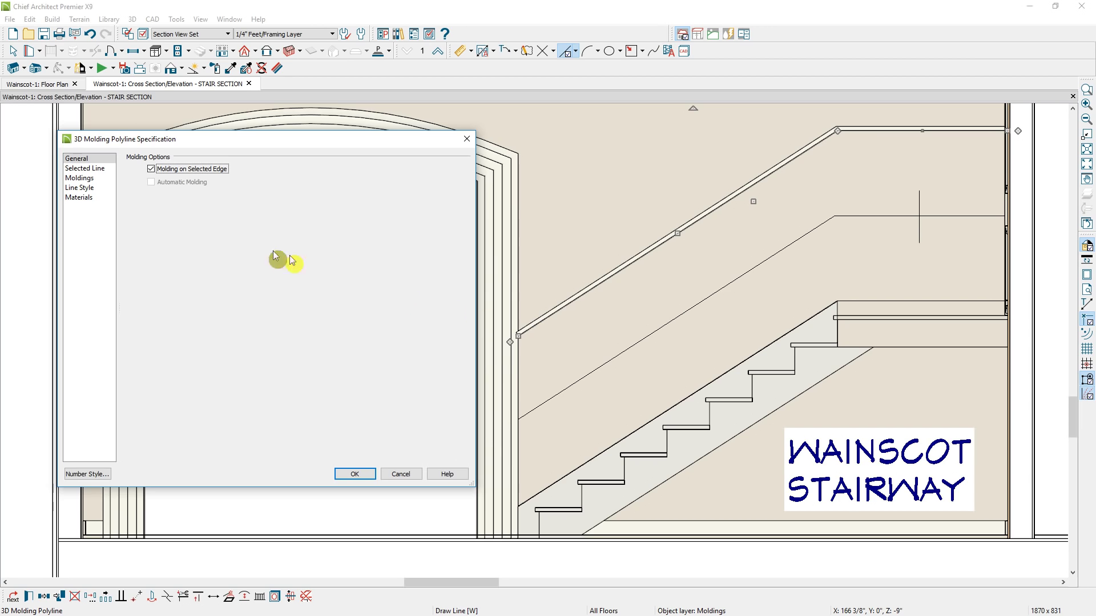
Replace the molding profile with CR-02 from the Chair Rail category of the Core Catalogs.
left_click(94, 180)
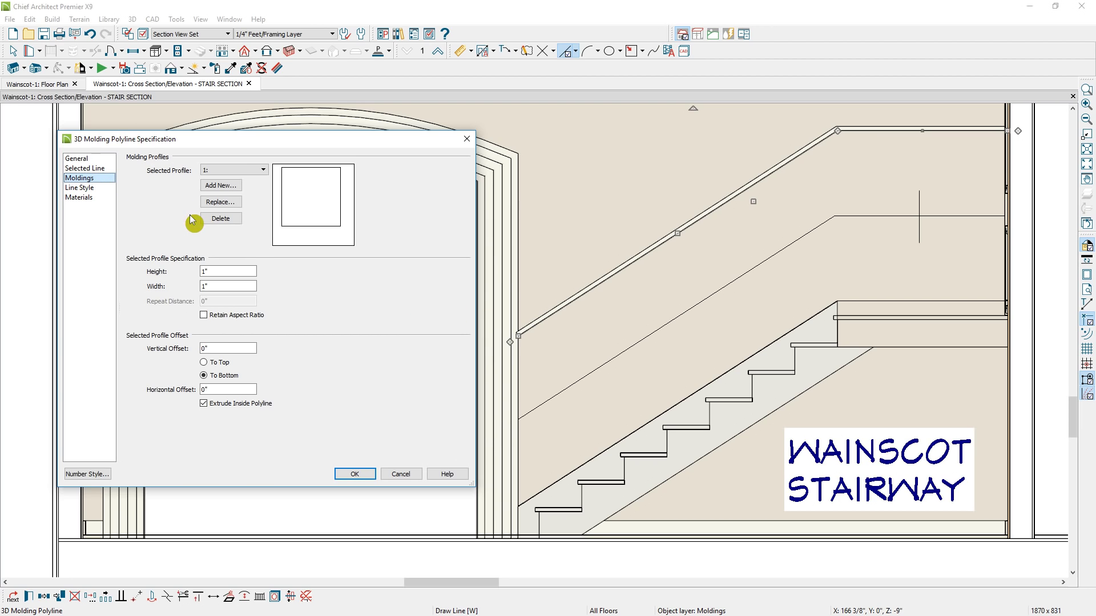
left_click(208, 204)
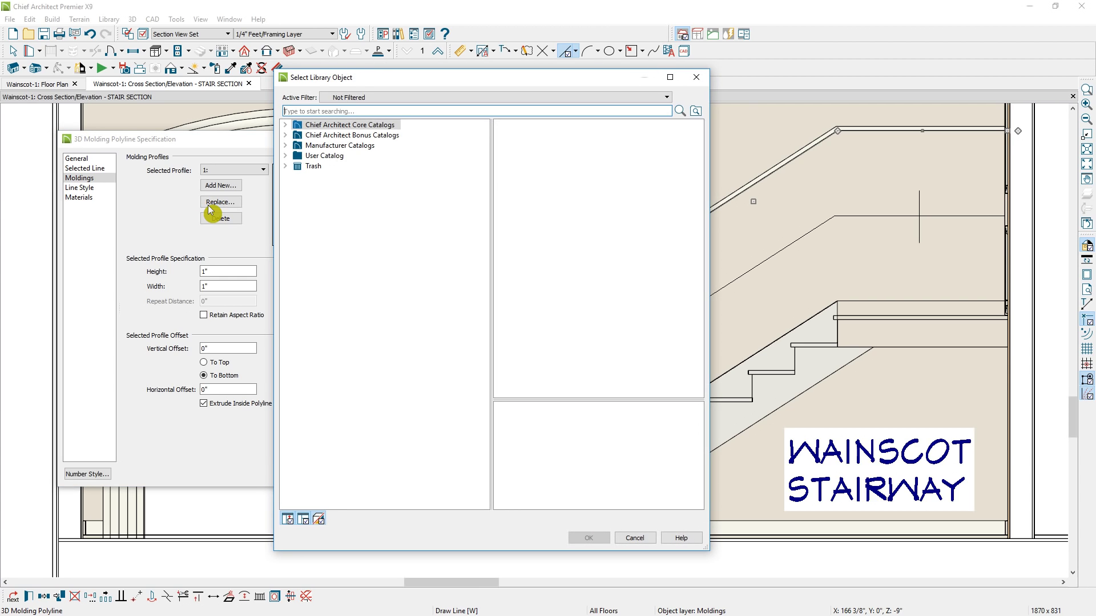
left_click(285, 125)
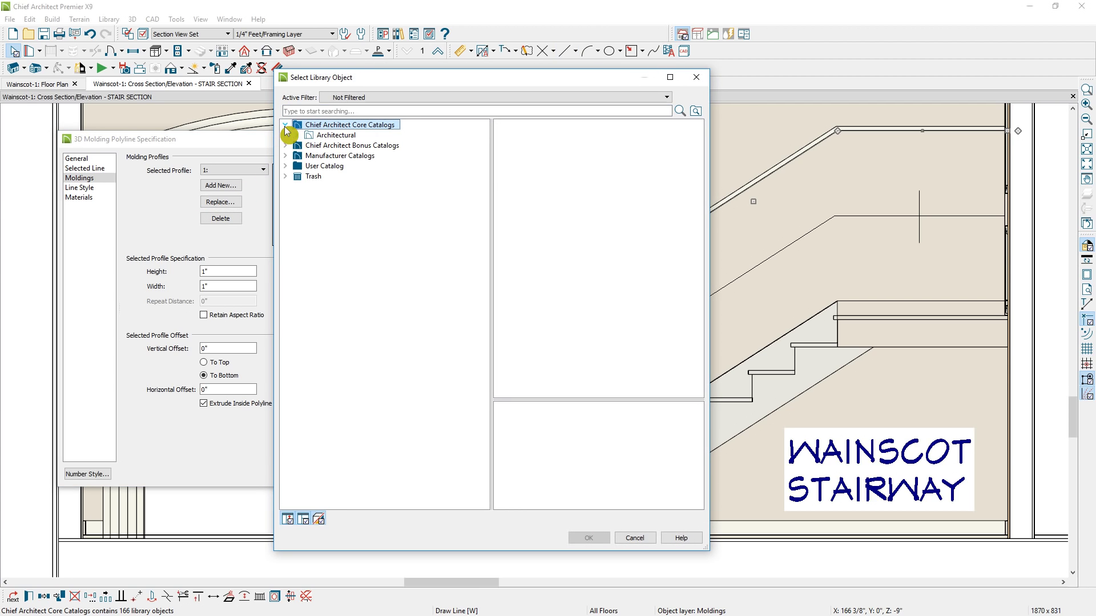
left_click(297, 135)
left_click(307, 146)
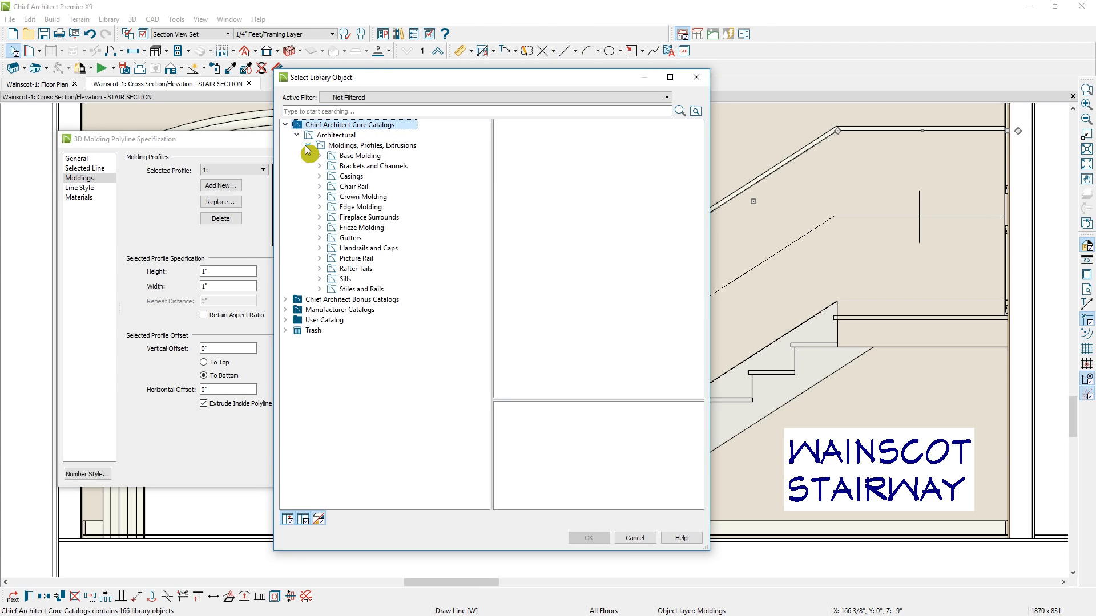
left_click(351, 187)
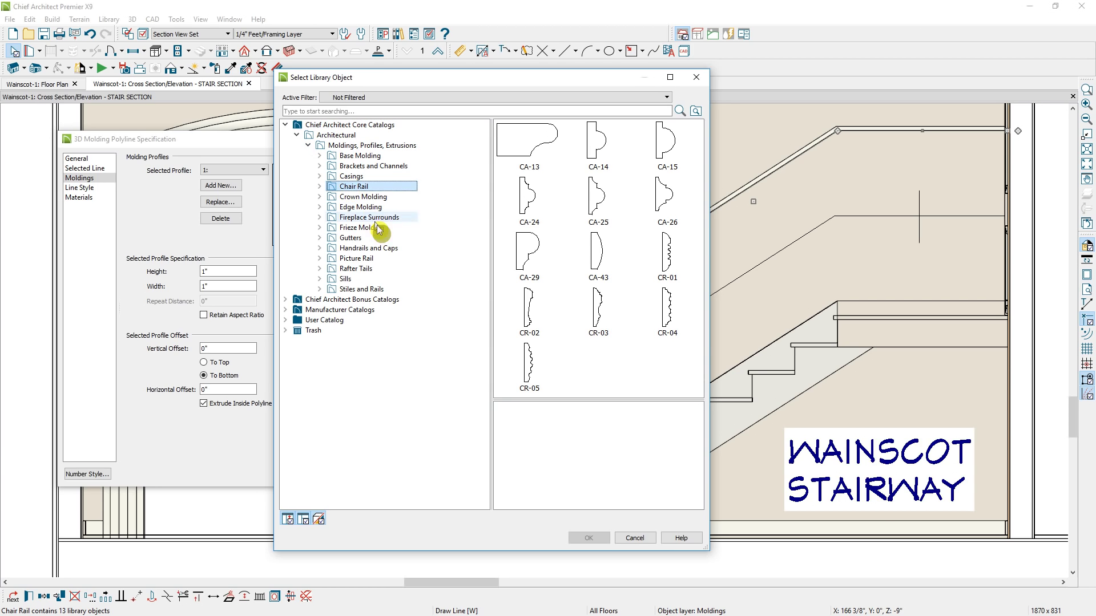
left_click(543, 323)
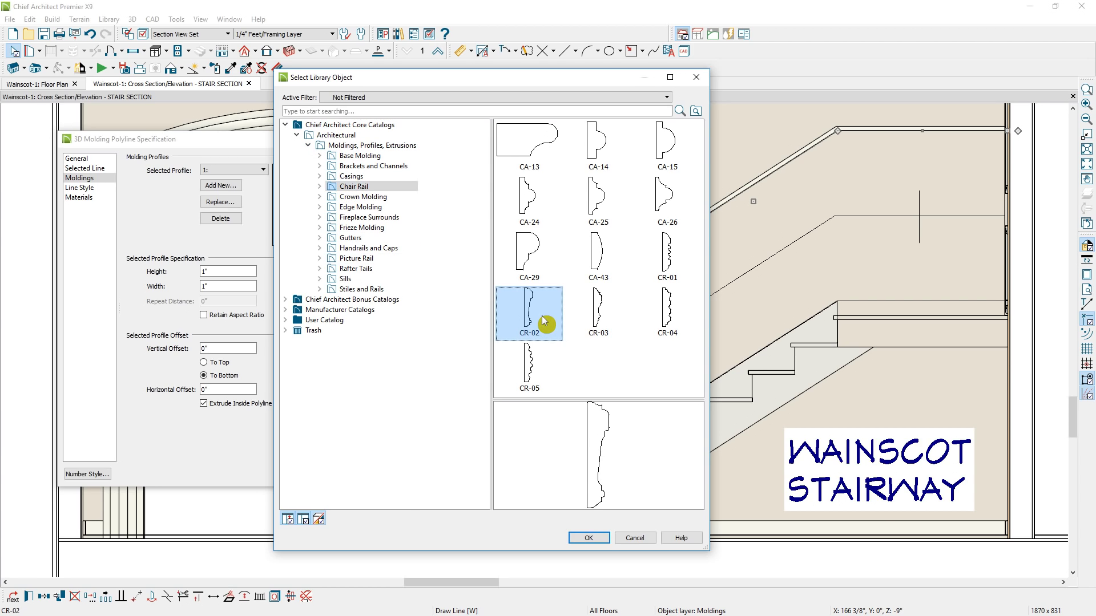
left_click(589, 537)
Set the CR-02 chair rail profile's height to 2" and width to 2", and apply the molding specification.
left_click(220, 272)
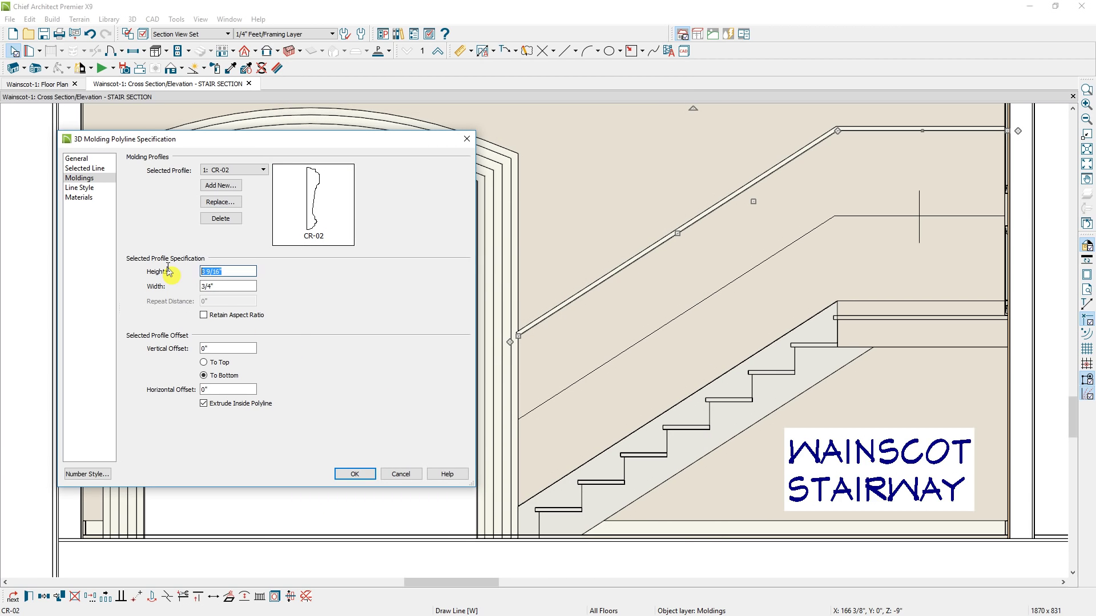
type("2")
left_click(223, 288)
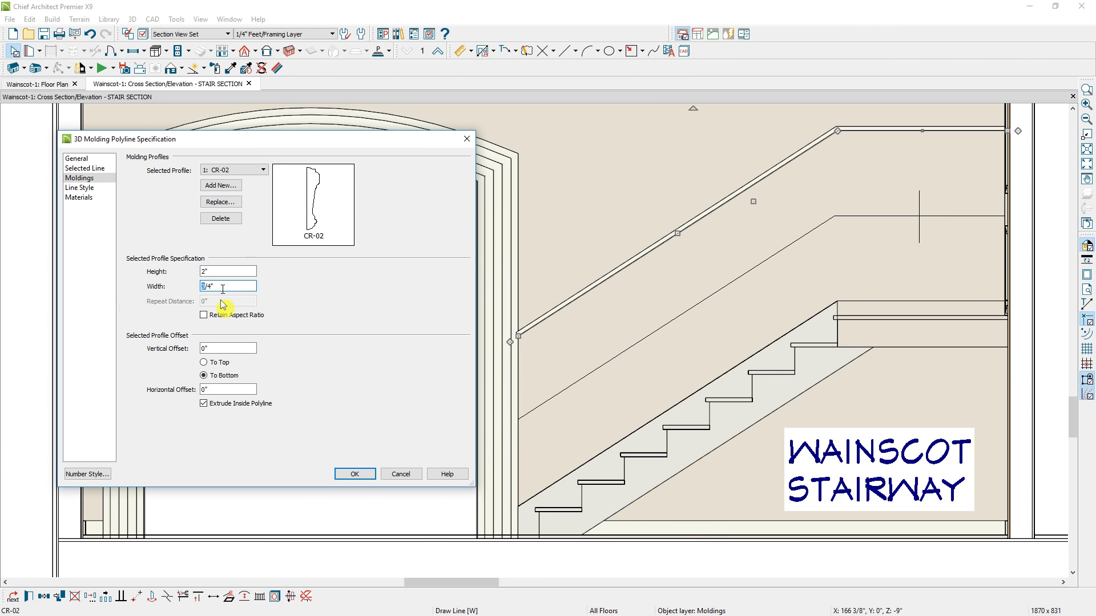
type("2")
left_click(354, 474)
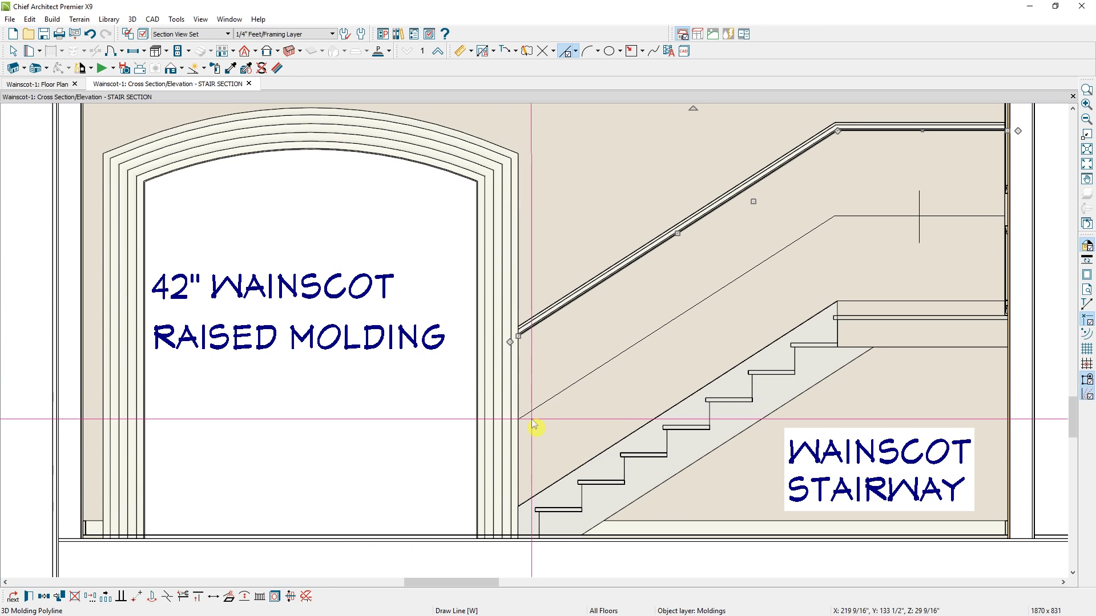
Draw a rectangular polyline solid on the landing wall, from under the chair rail's corner to the wall end near the landing floor.
key("alt+Tab")
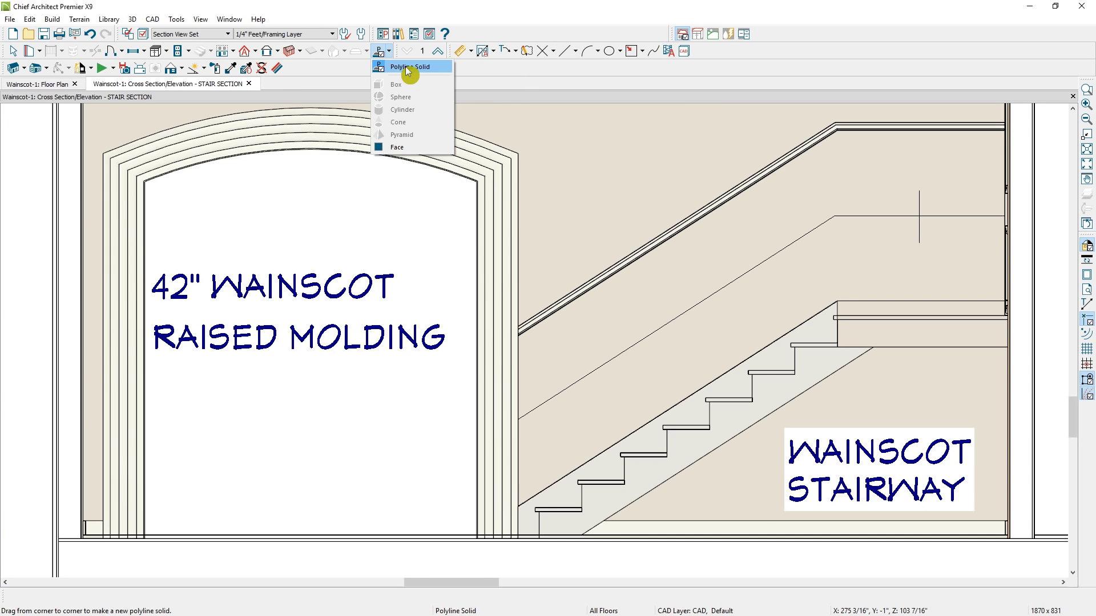
left_click(406, 68)
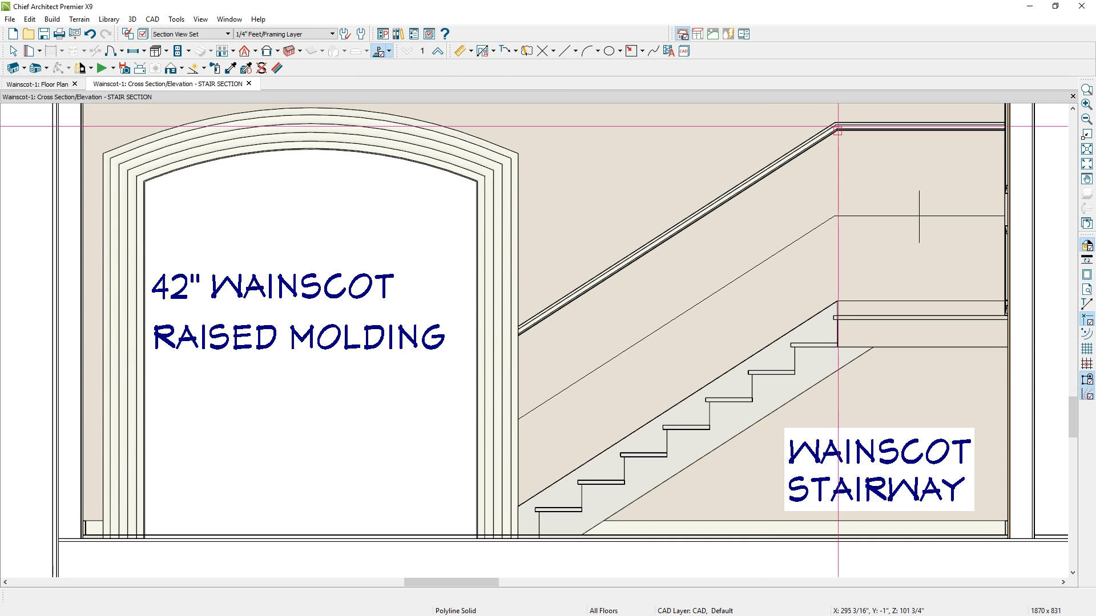
left_click_drag(838, 127, 1006, 314)
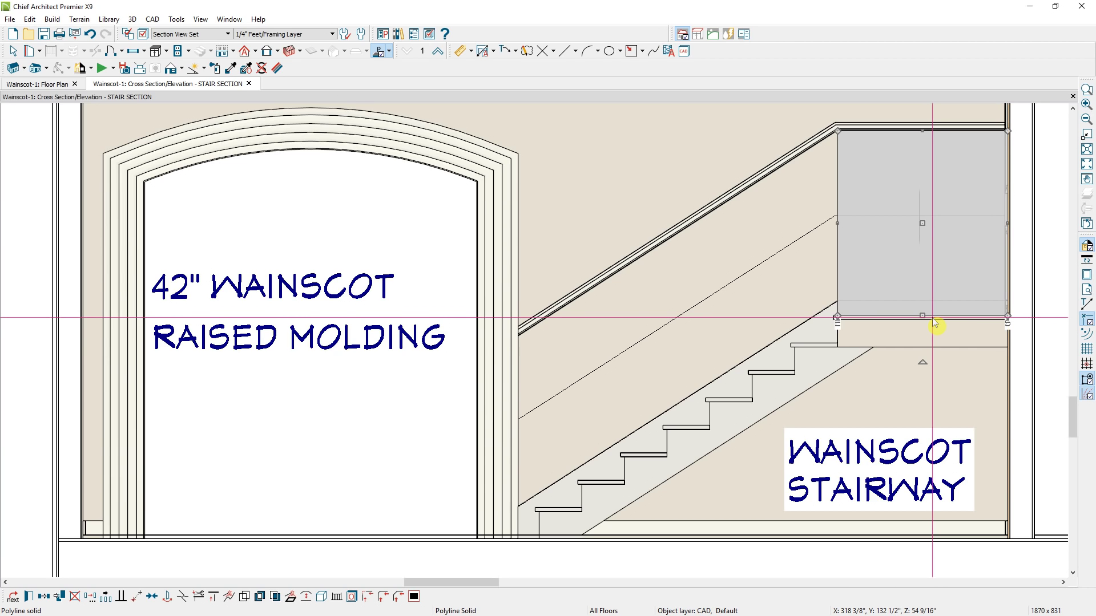
key("Escape")
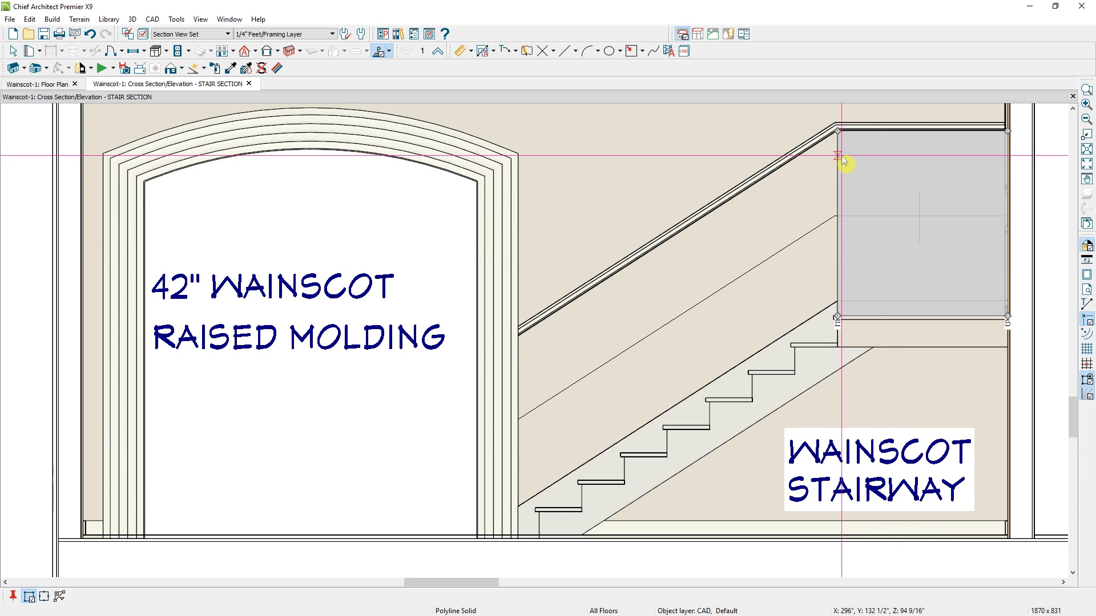
Break the polyline solid's stair-side edge and reshape it to fill the wall between the sloped chair rail and the stair skirt line.
left_click_drag(841, 155, 843, 270)
left_click(838, 277)
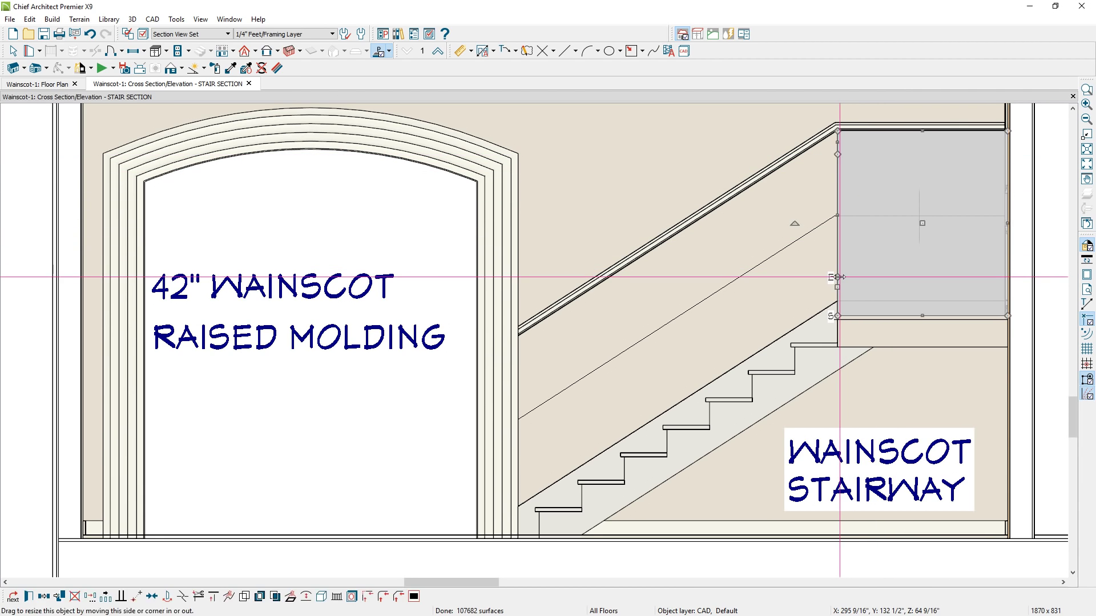
left_click_drag(838, 277, 519, 505)
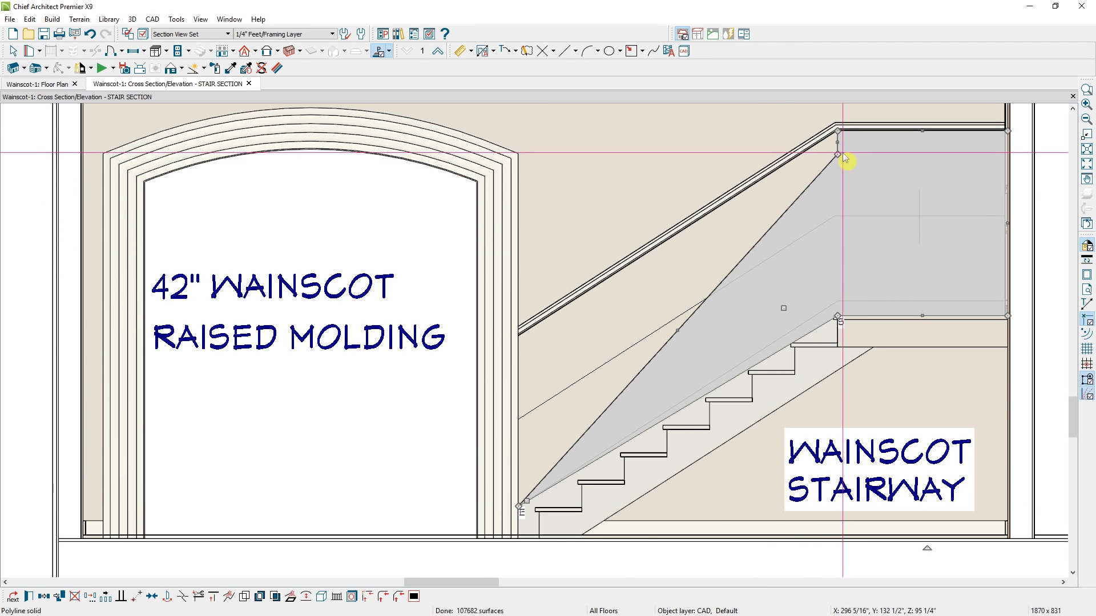
left_click_drag(838, 155, 518, 337)
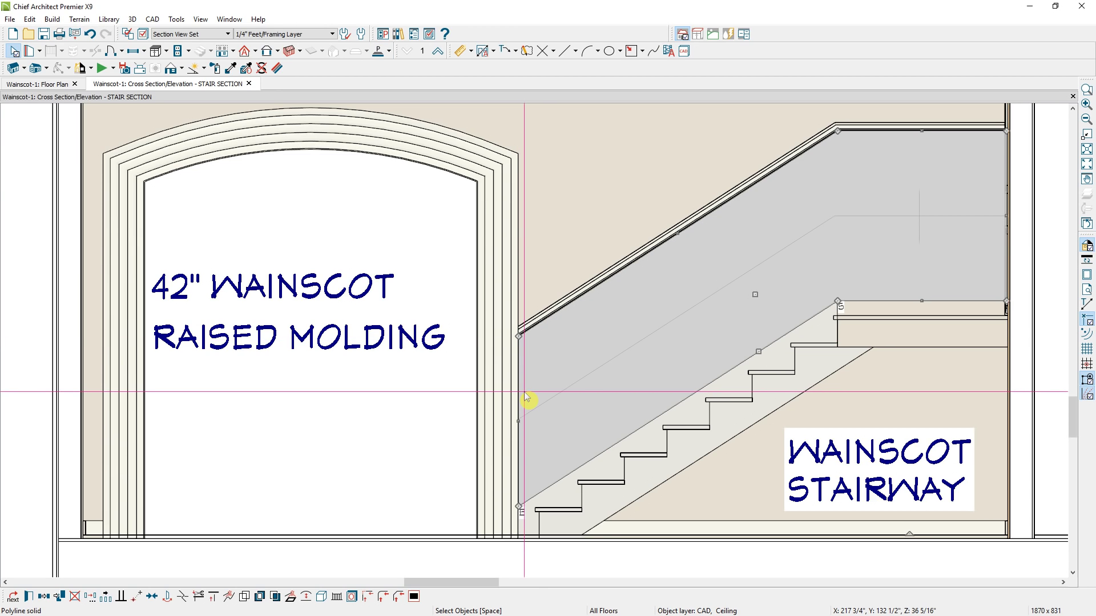
Set the thickness of the stair wainscot polyline solid in its specification.
double_click(524, 391)
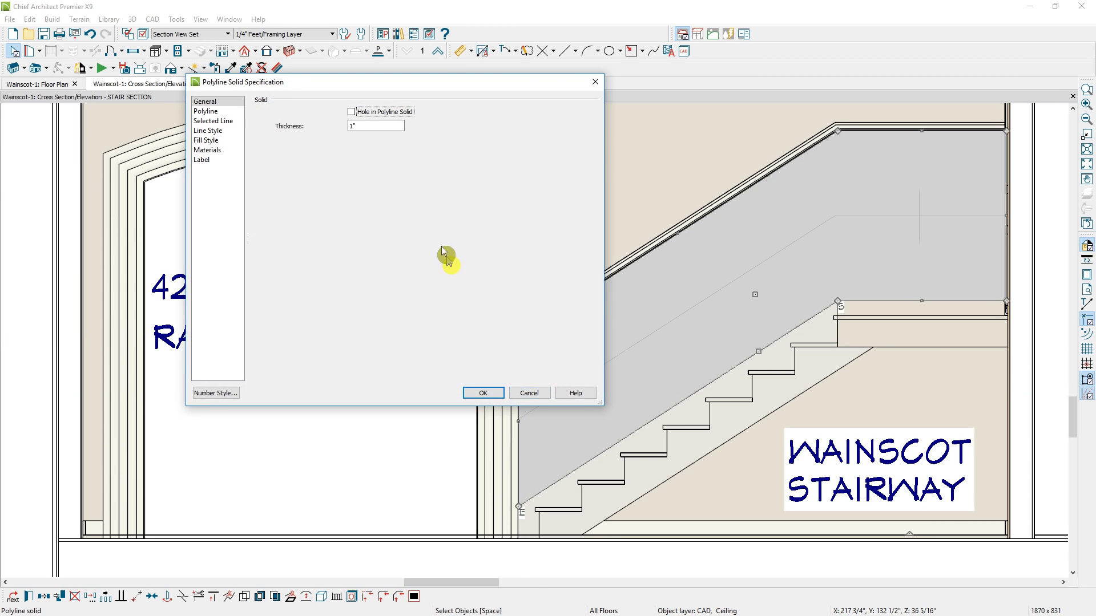
left_click(376, 126)
left_click(492, 396)
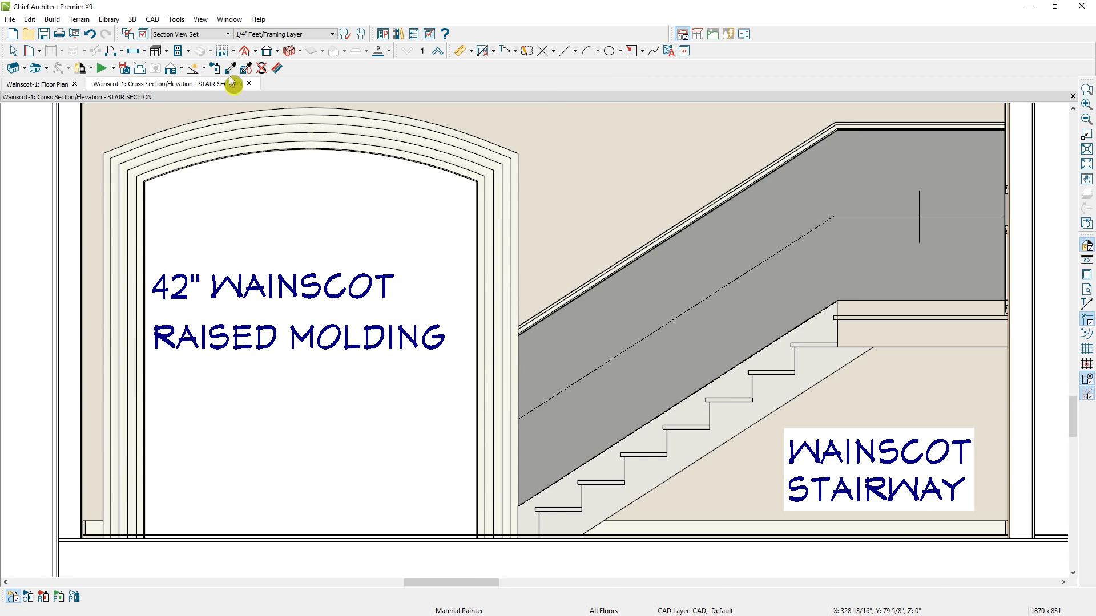
Pick up the AF-10 - Gardenia material from the stair skirt with the Material Painter and apply it to the polyline solid.
left_click(231, 68)
left_click(232, 68)
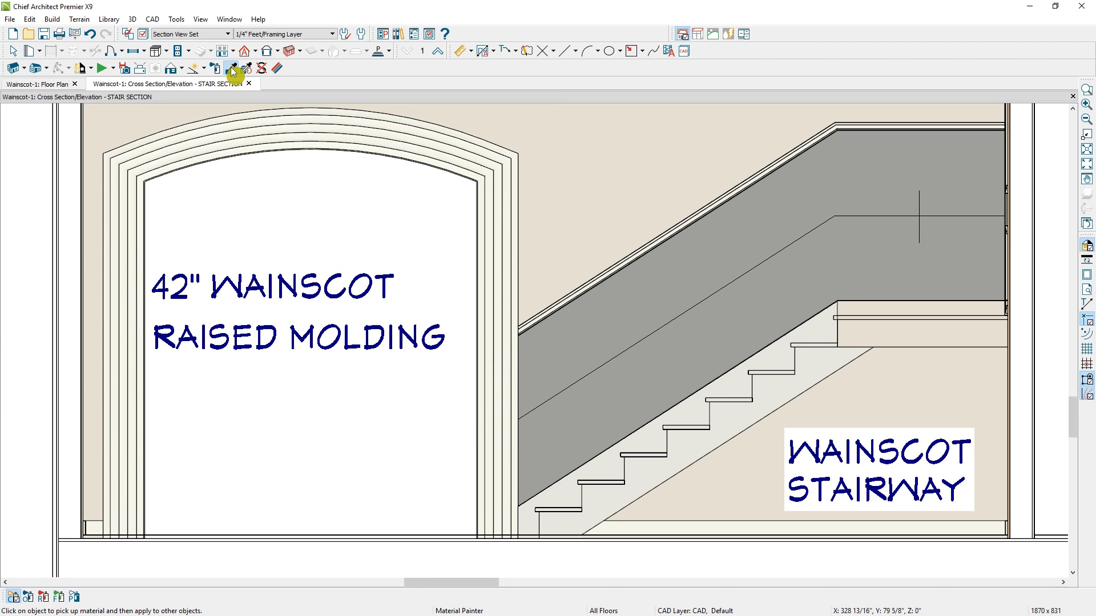
left_click(655, 409)
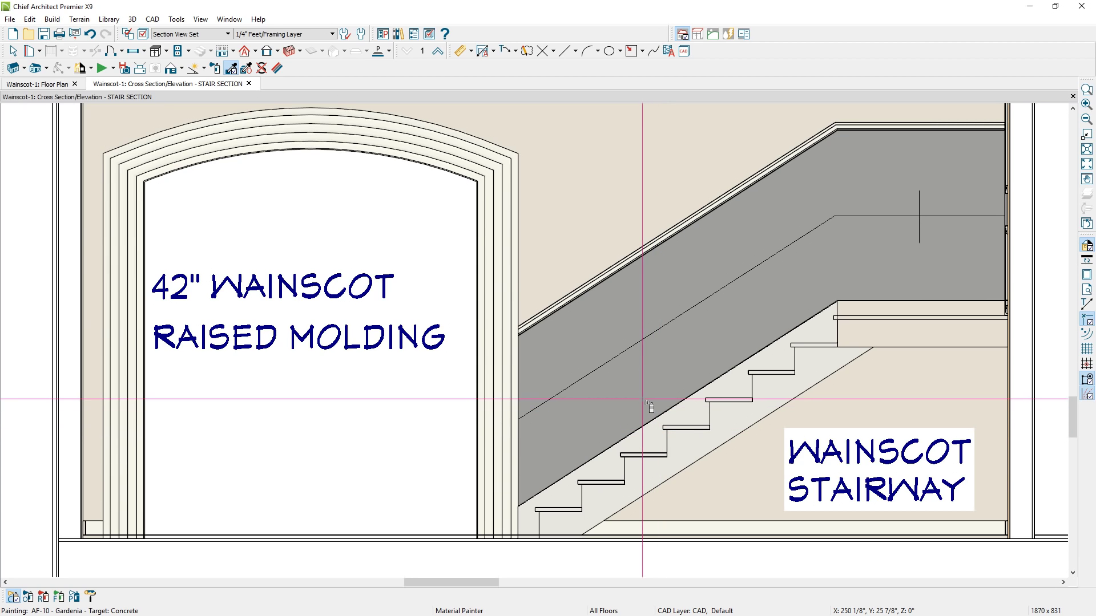
left_click(650, 407)
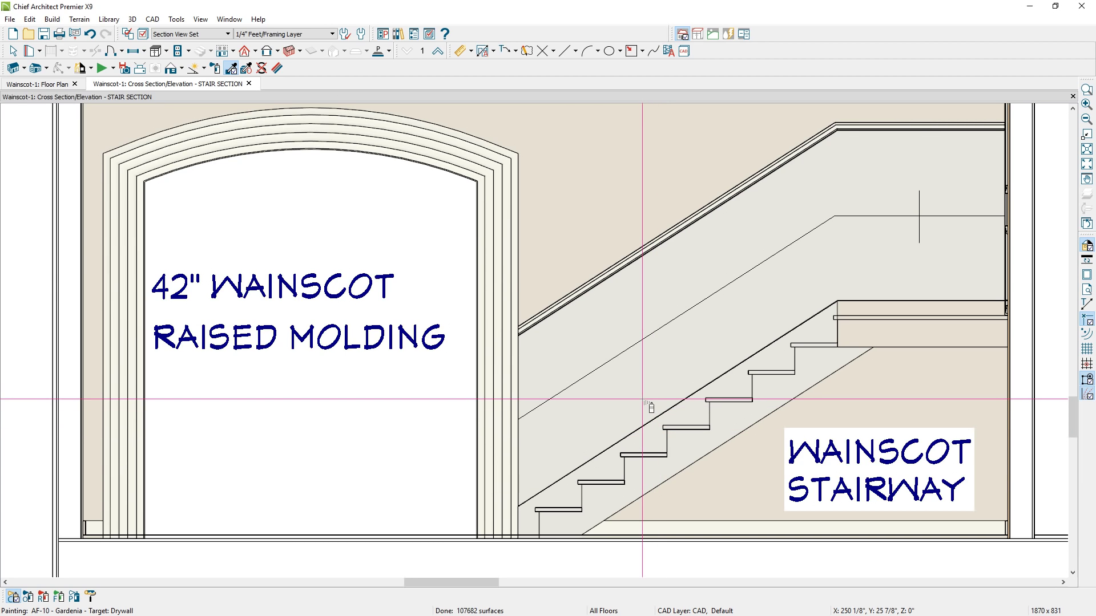
Try the White Beadboard library material on the stair wainscot solid, undo it, and close the library.
left_click(399, 33)
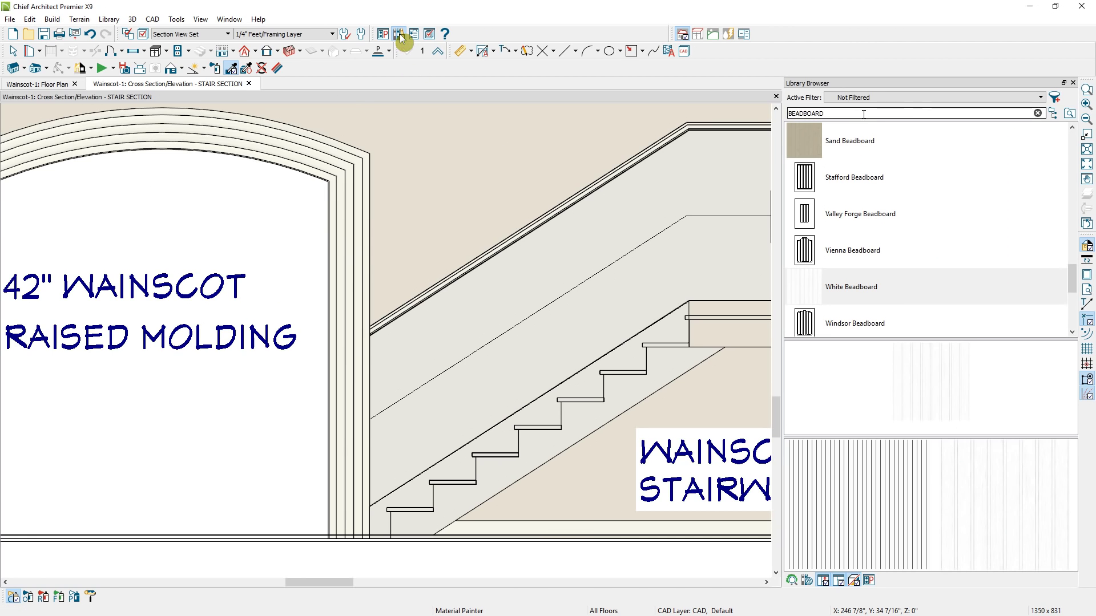
left_click(886, 286)
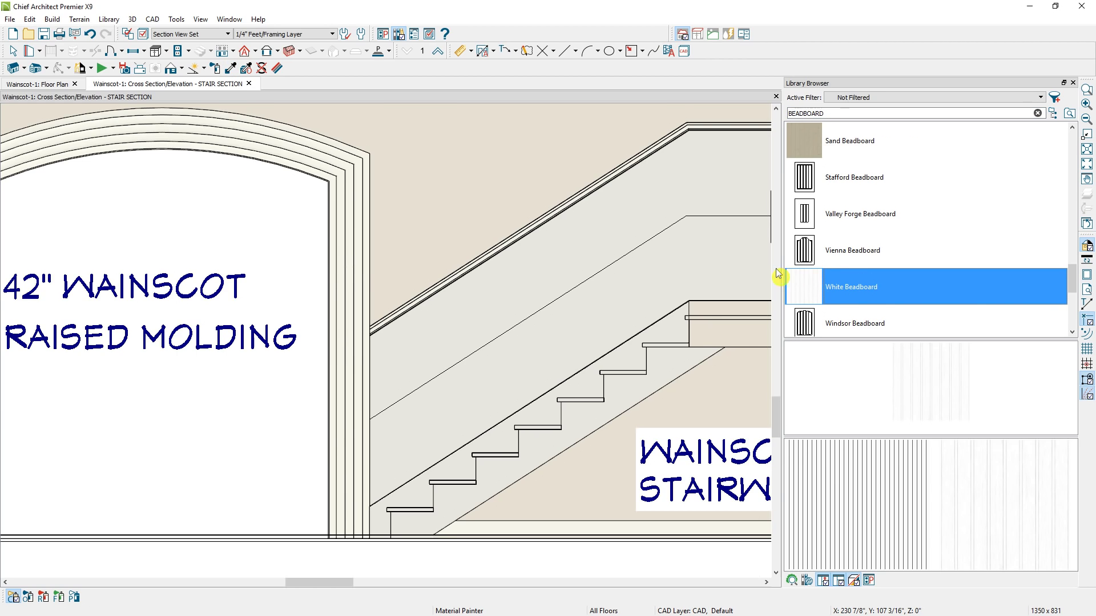
left_click(681, 266)
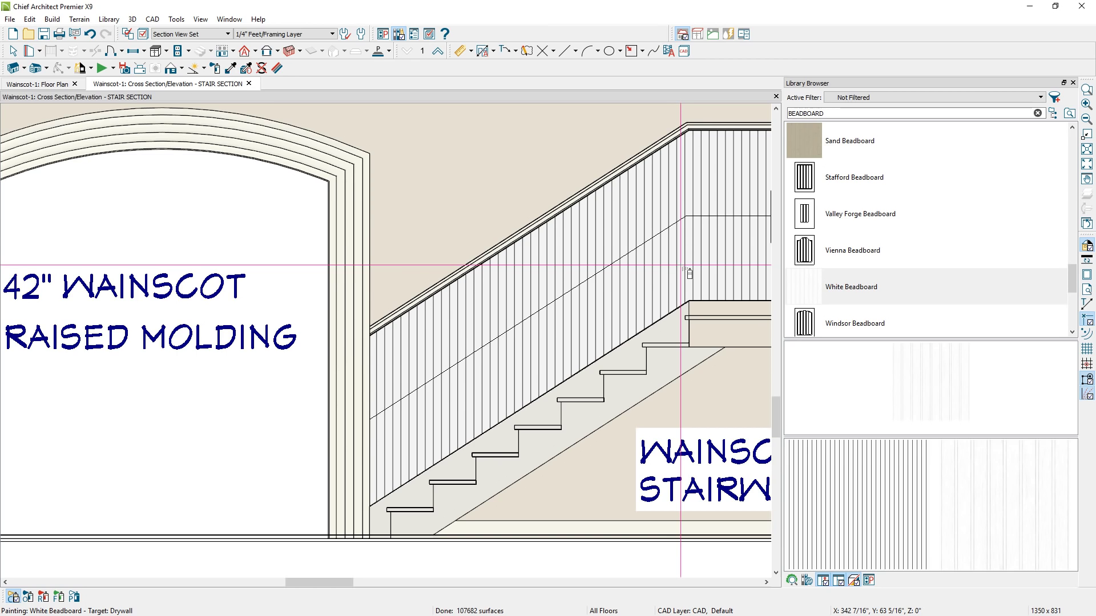
key("ctrl+z")
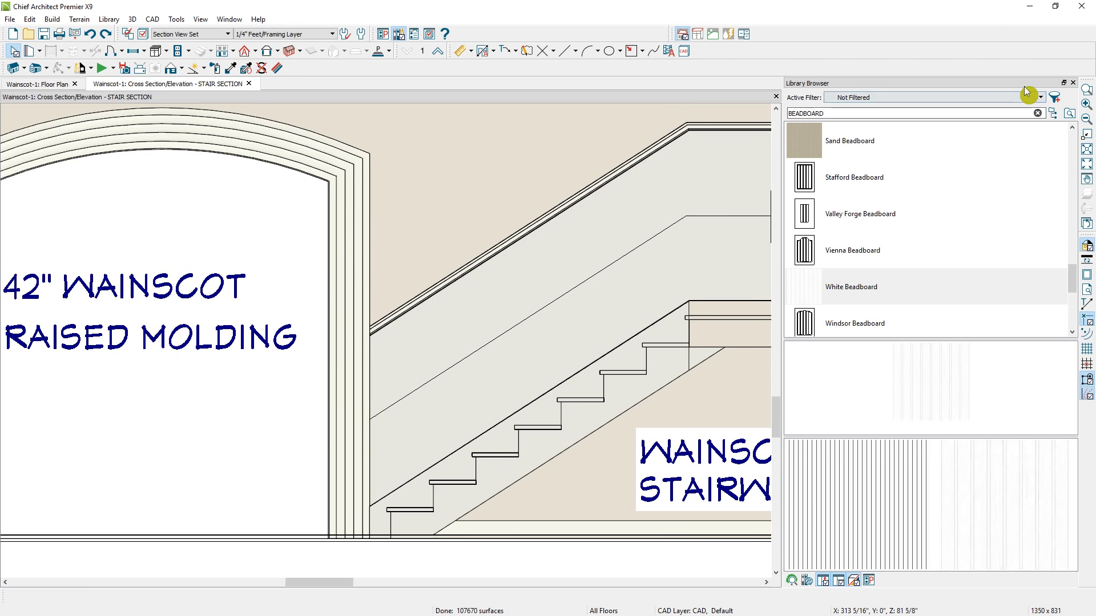
left_click(1074, 83)
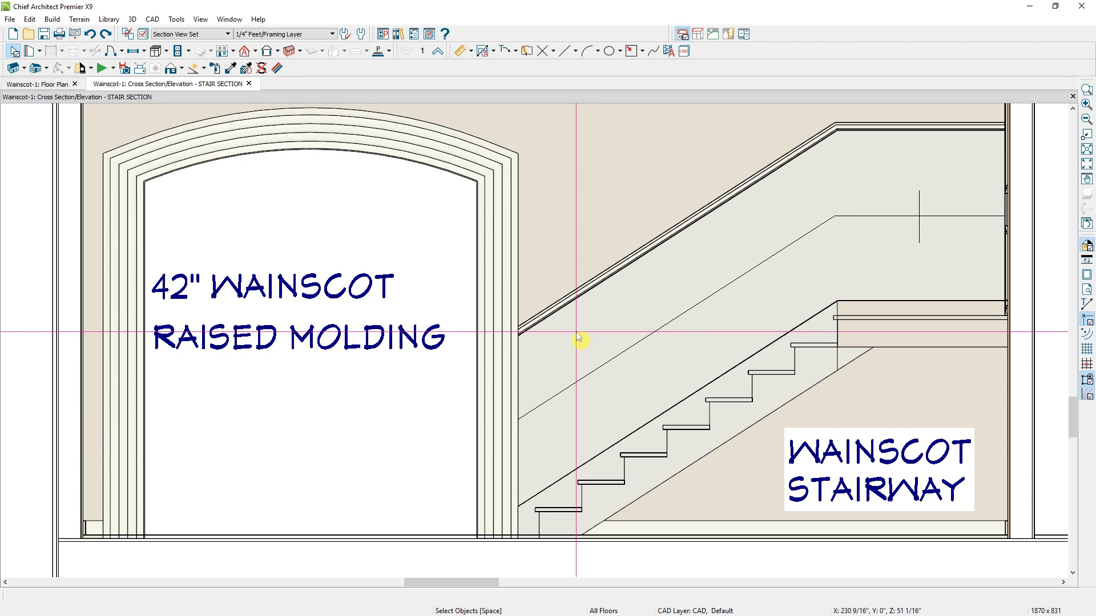
Draw a vertical CAD line along the arch casing's outer edge and a second one about 32" long just inside the wainscot.
left_click(575, 50)
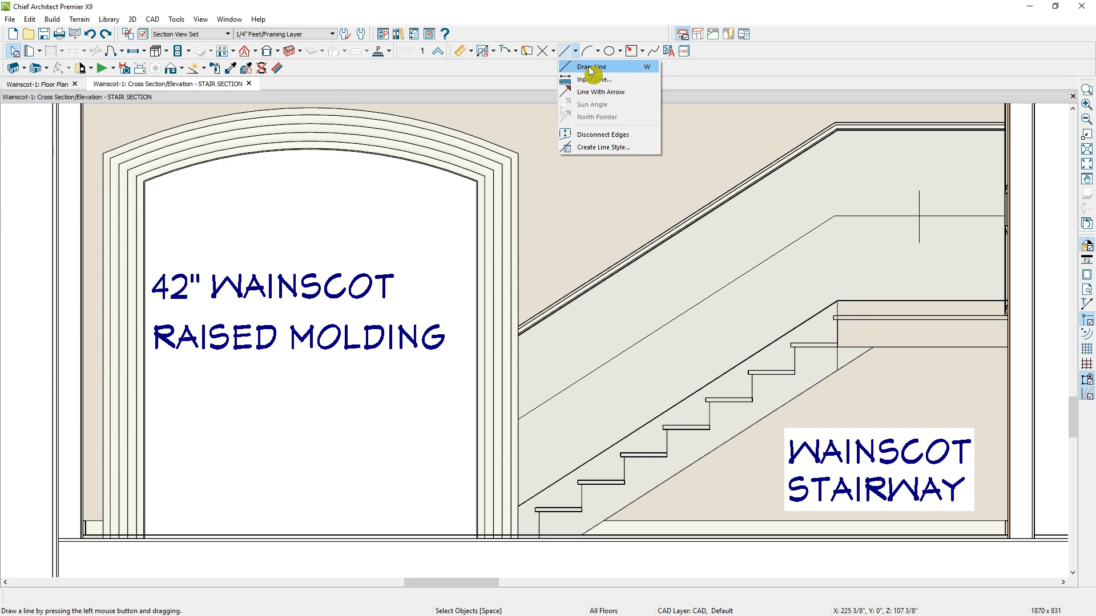
left_click(591, 67)
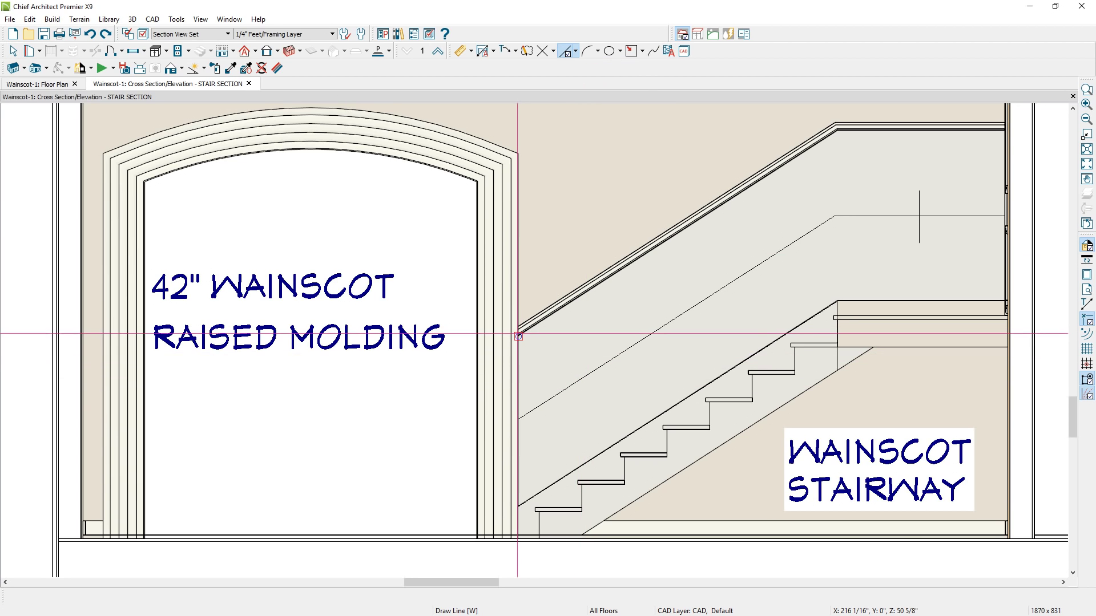
left_click_drag(518, 320, 516, 519)
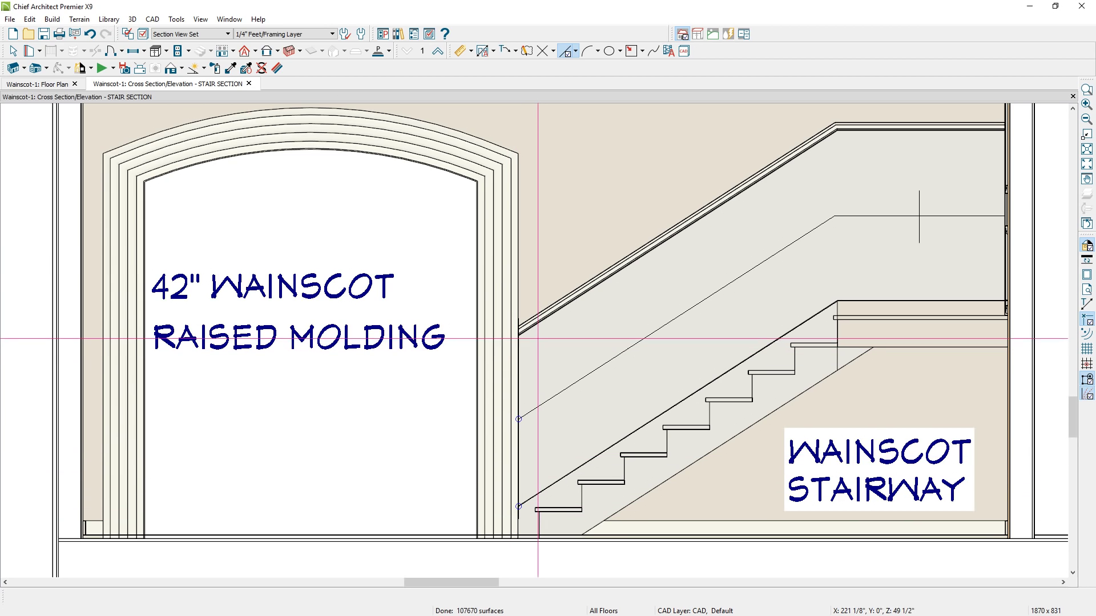
left_click_drag(538, 338, 534, 463)
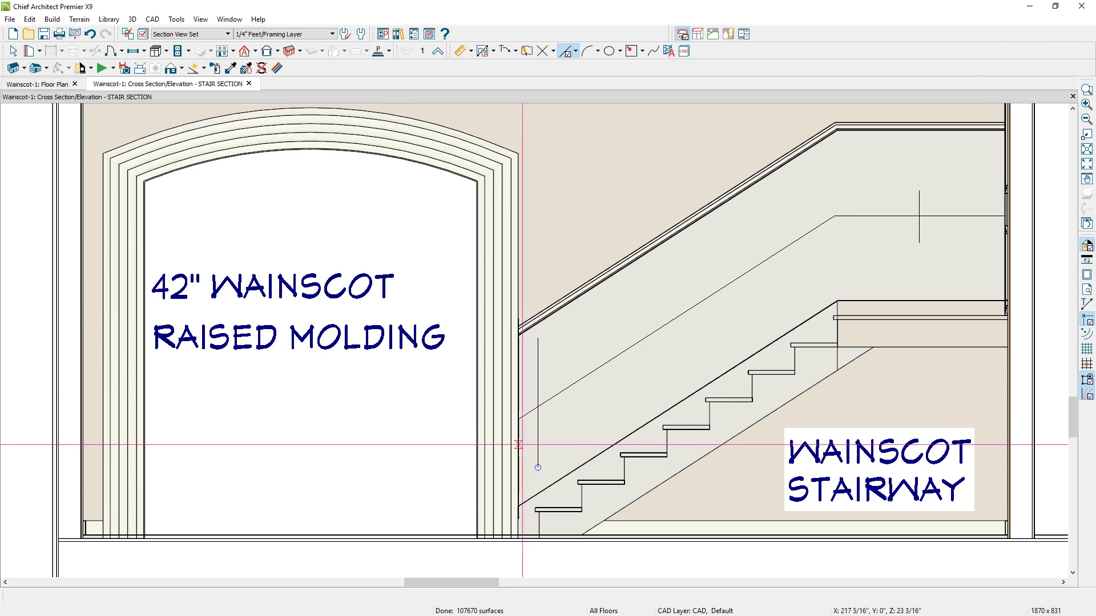
Position the inner vertical line by entering its distance from the line along the arch casing.
left_click(538, 443)
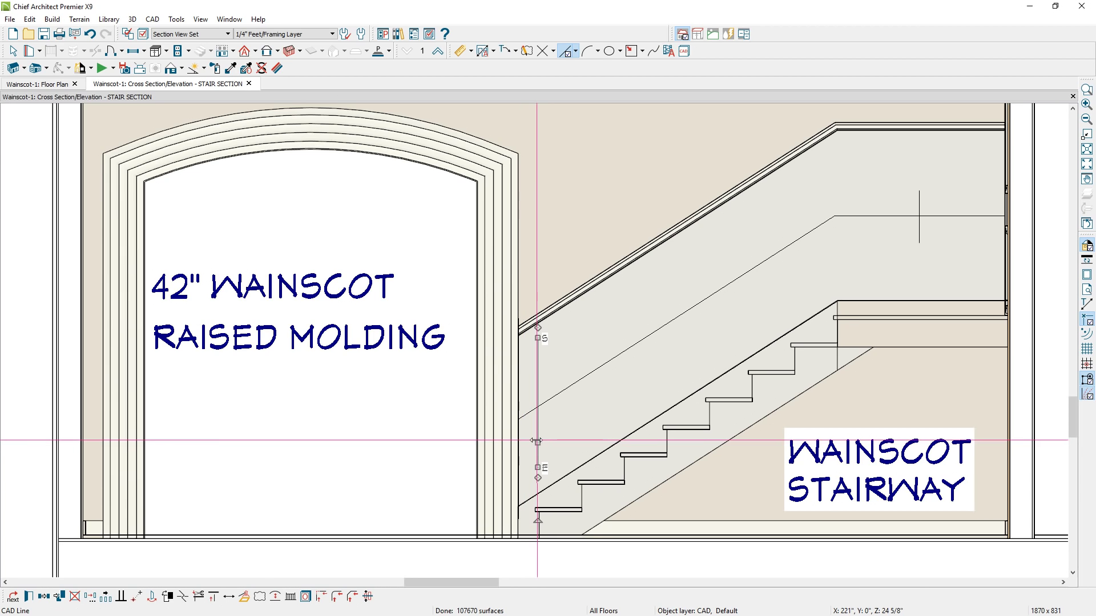
left_click_drag(540, 444, 525, 393)
scroll(525, 394, "up", 2)
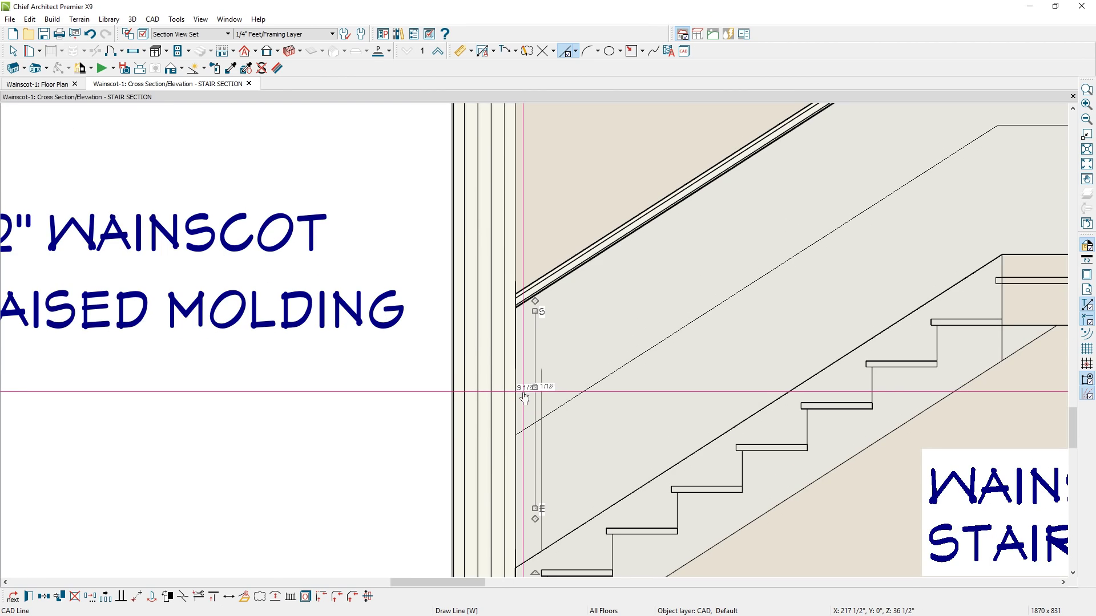
left_click(524, 394)
type("6 11/16")
key("Return")
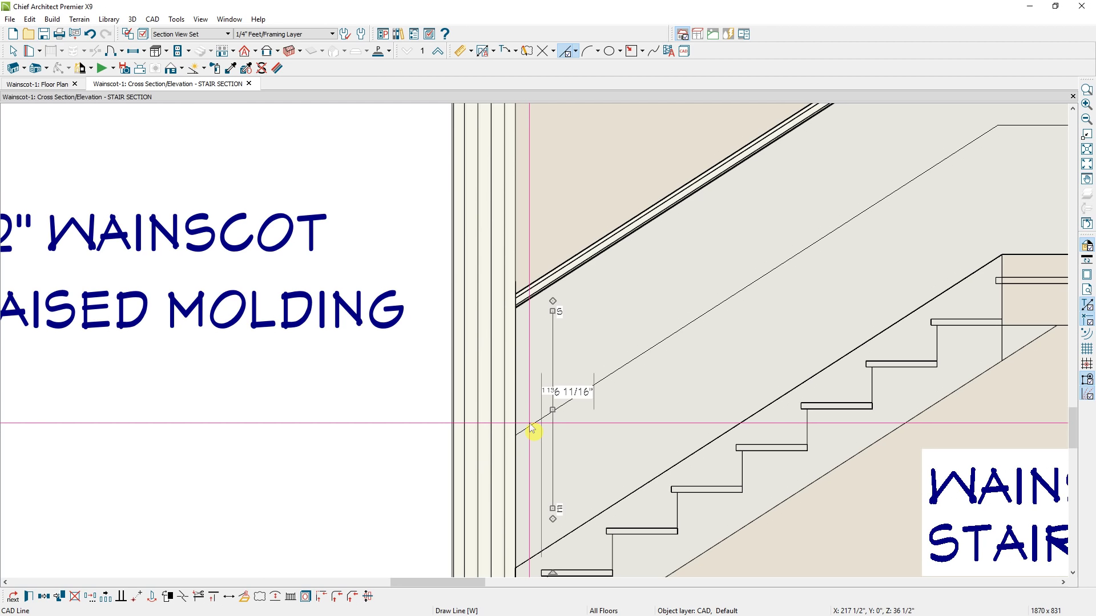
Set the inner vertical line's length to 32" with its start point locked.
key("Tab")
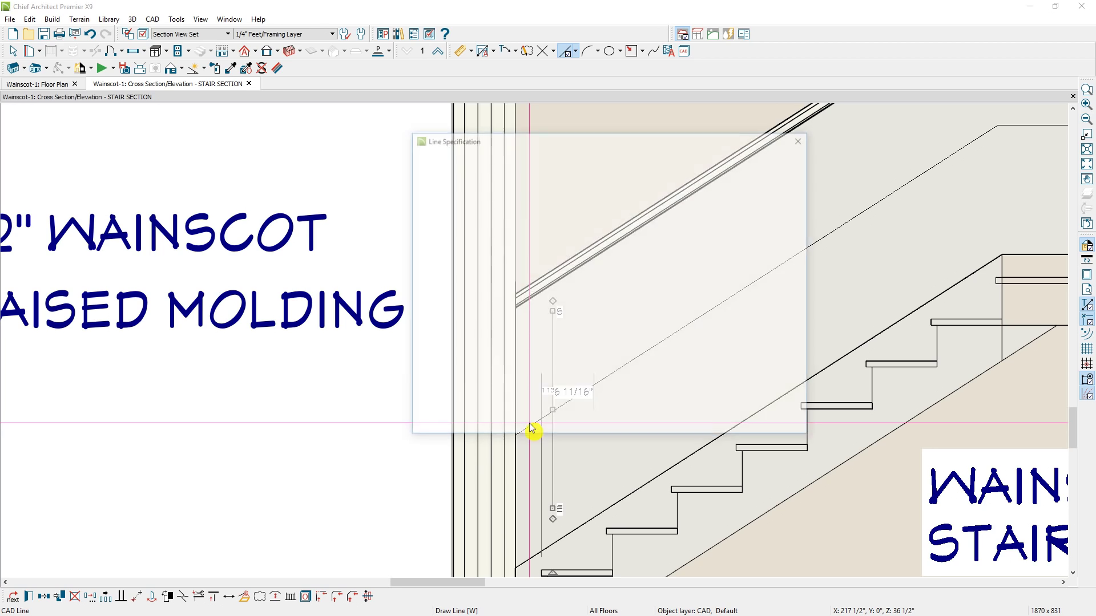
key("Tab")
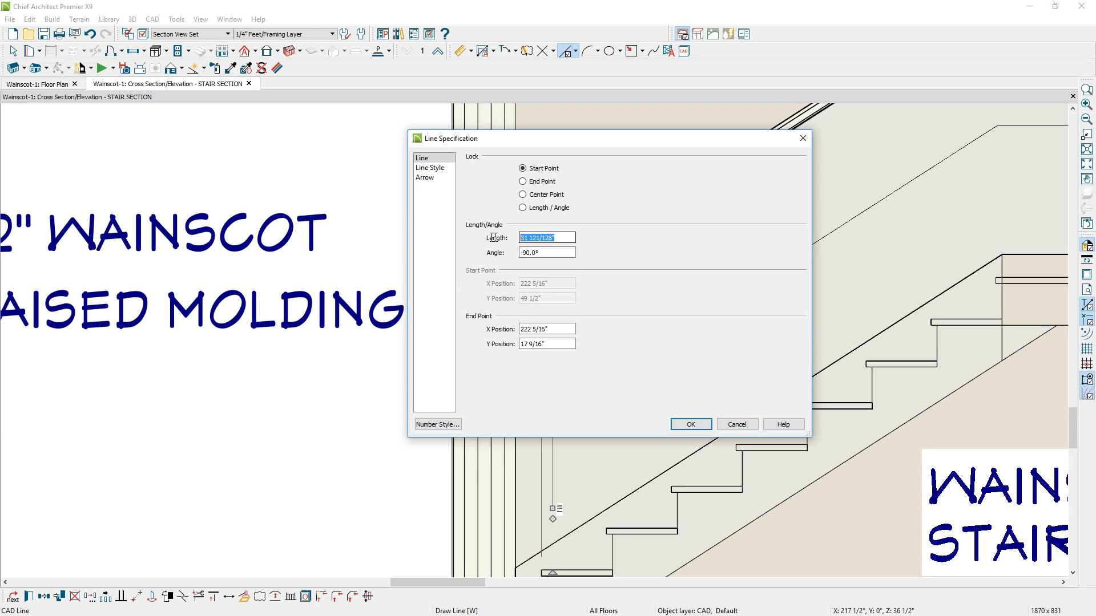
type("32")
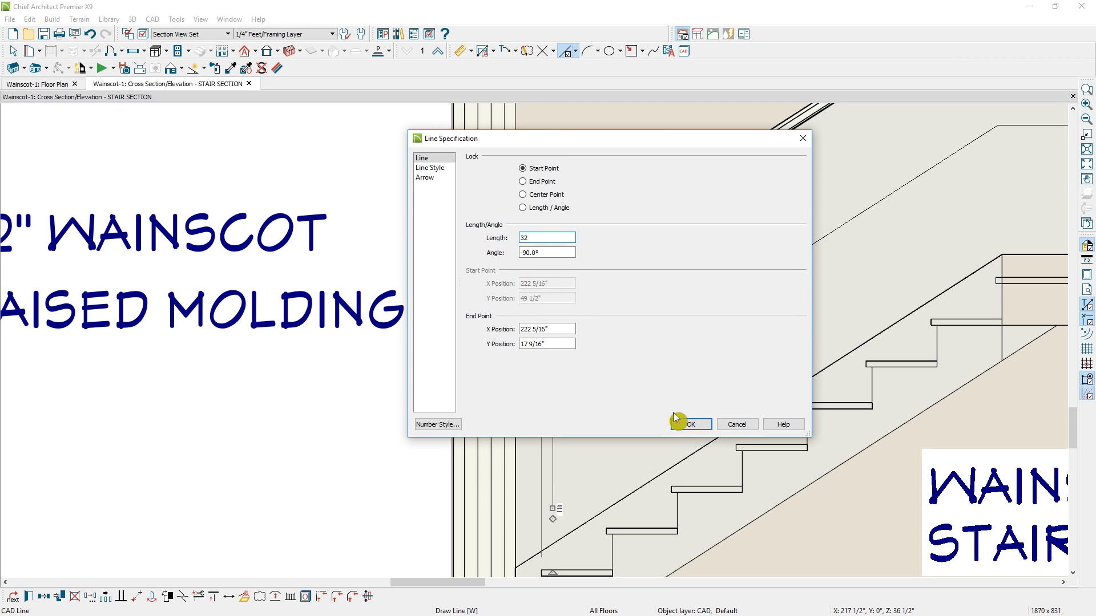
left_click(687, 424)
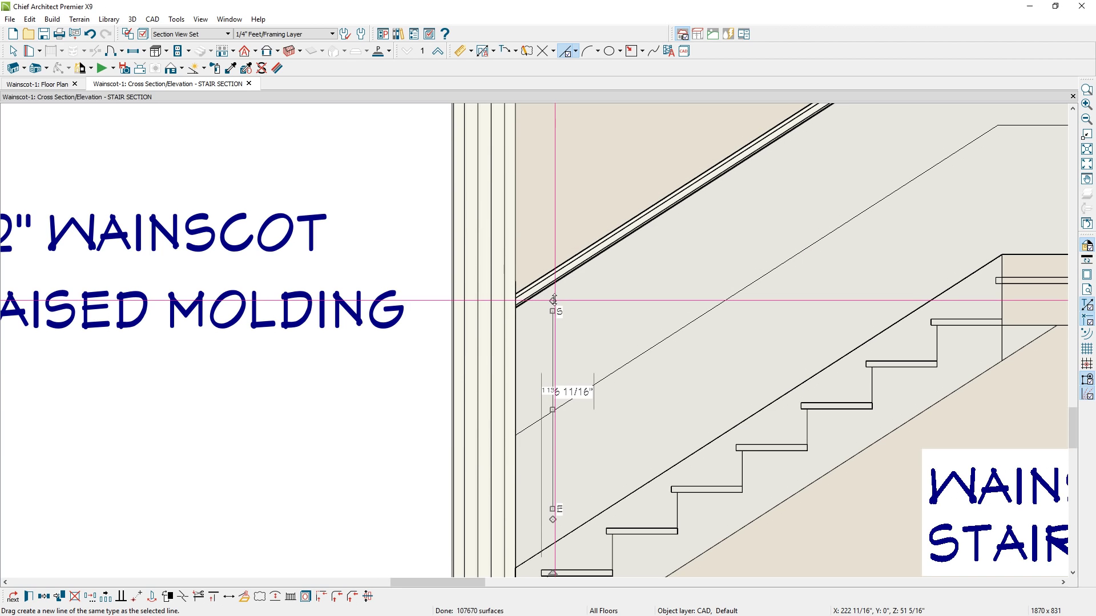
Extend the vertical line into a closed four-sided panel outline with a sloped top edge and a 32" opposite side.
left_click_drag(553, 310, 659, 391)
key("Tab")
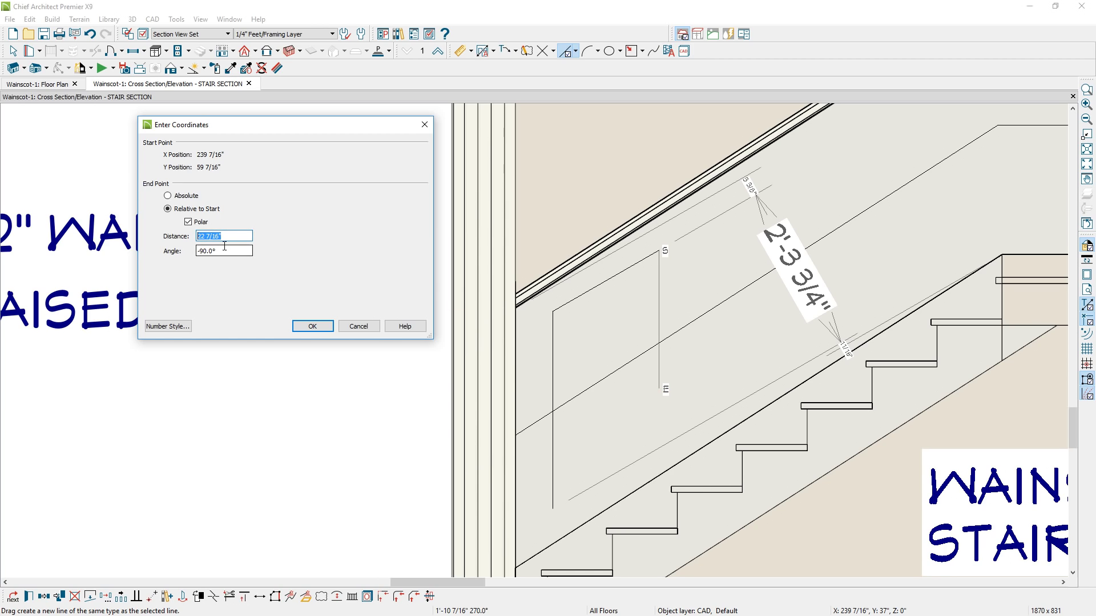
type("32")
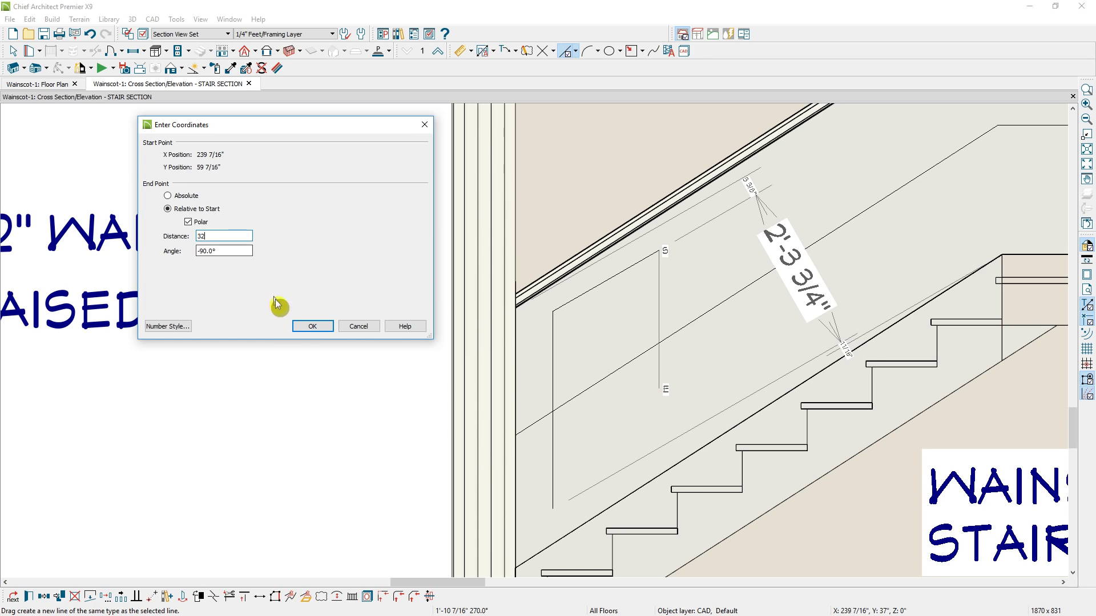
left_click(302, 326)
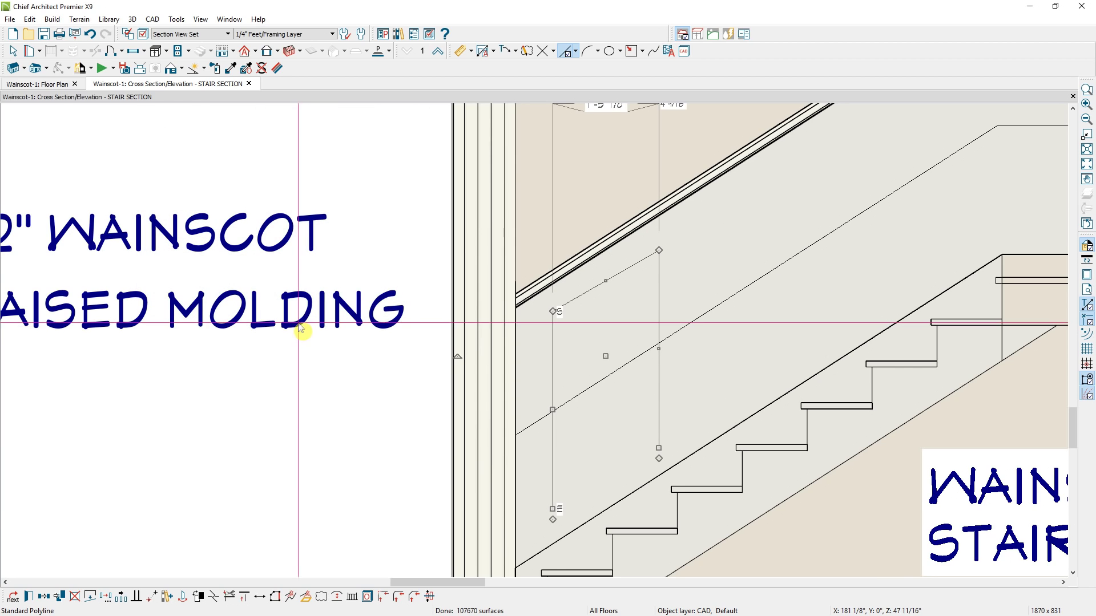
left_click_drag(554, 519, 659, 448)
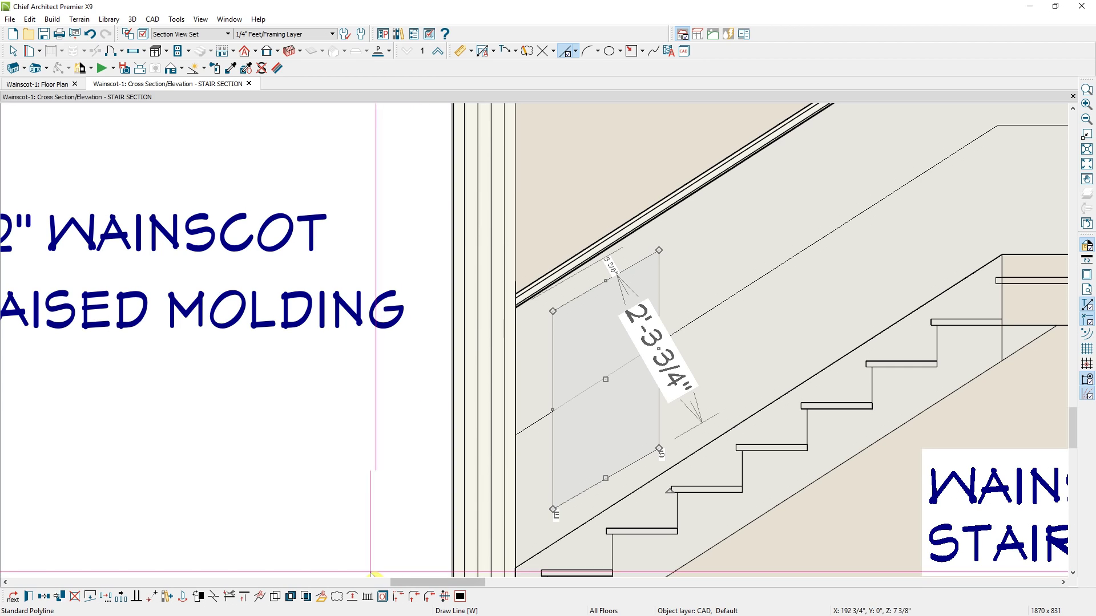
Make the panel outline's lower and upper edges parallel to the sloped line of the stair wainscot.
left_click(137, 597)
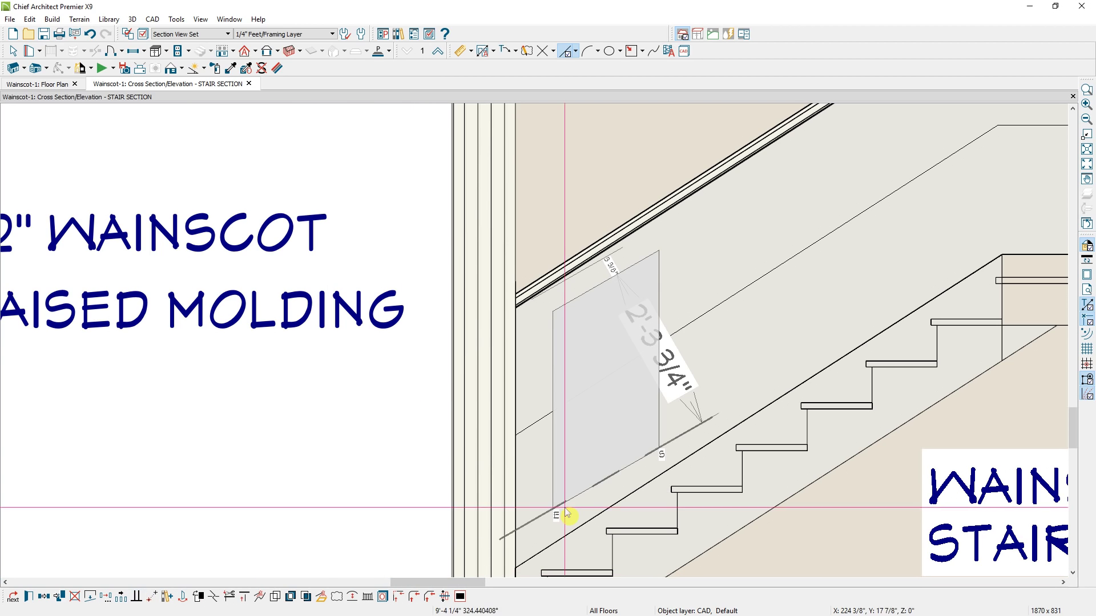
left_click(599, 516)
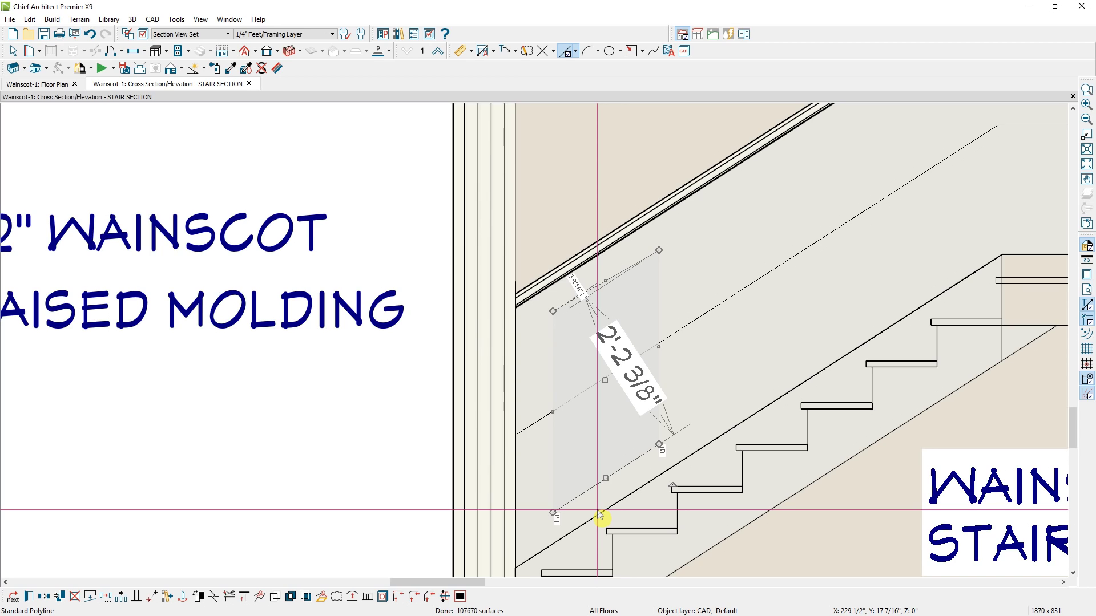
left_click(604, 282)
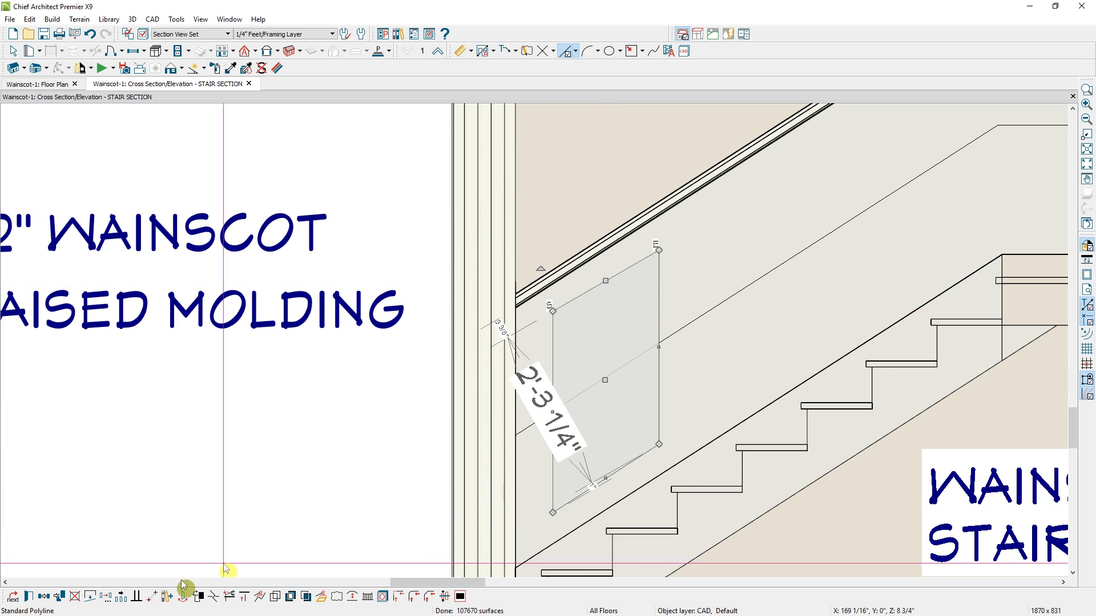
left_click(151, 596)
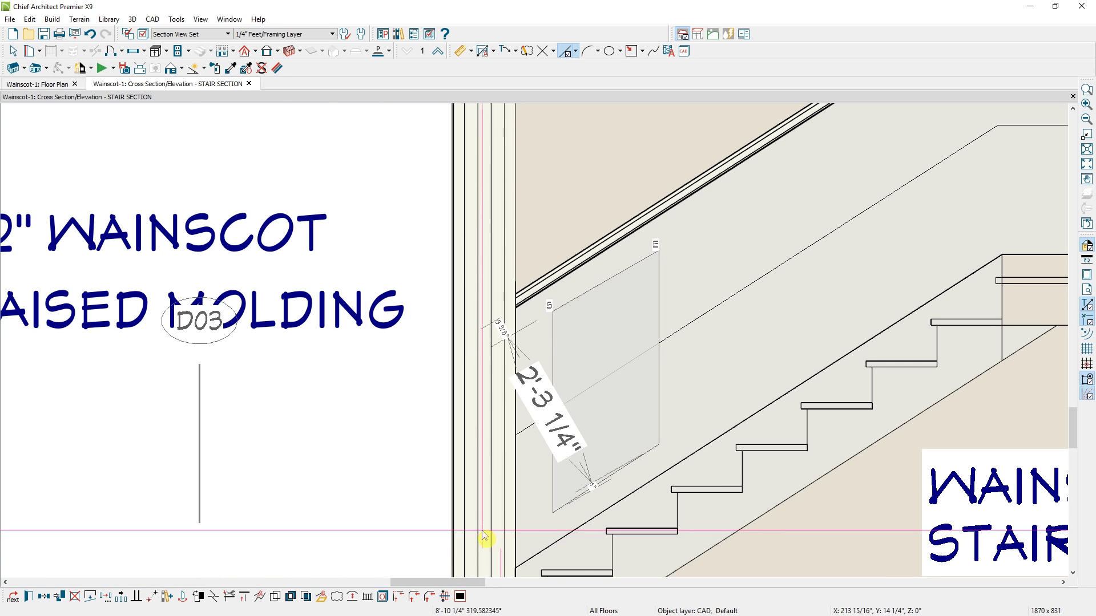
left_click(616, 509)
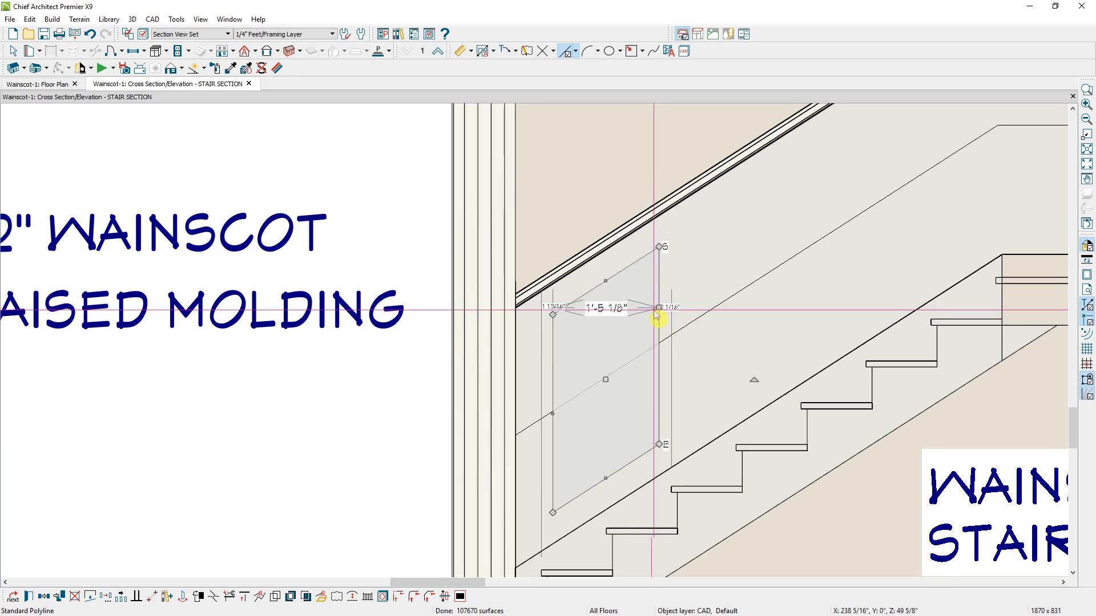
Set the panel outline's width to 18" and shift its center slightly onto the wainscot's sloped midline.
key("Tab")
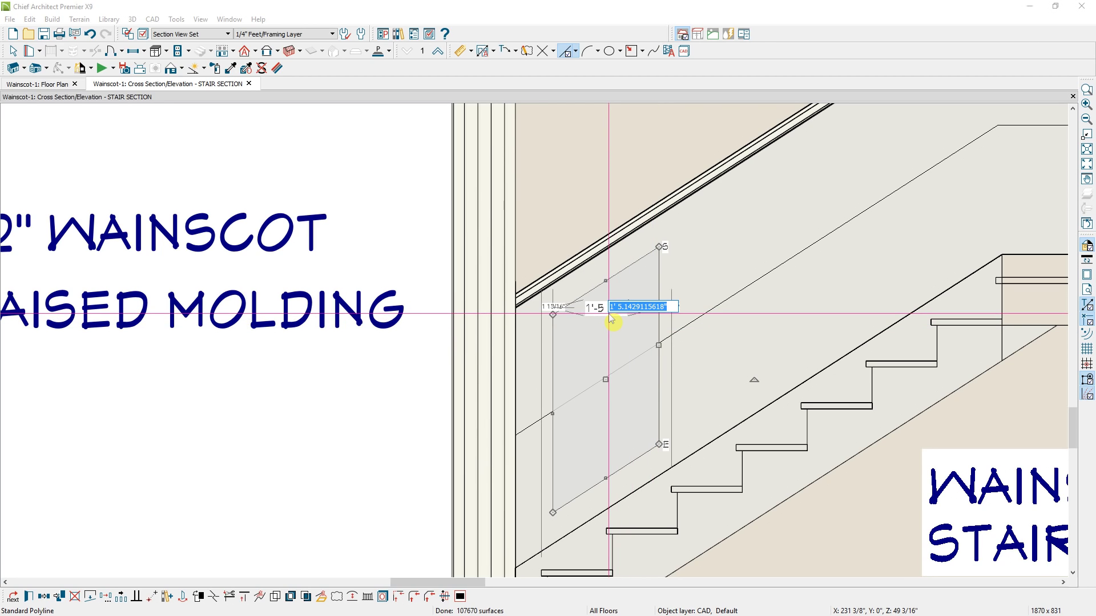
type("18")
key("Return")
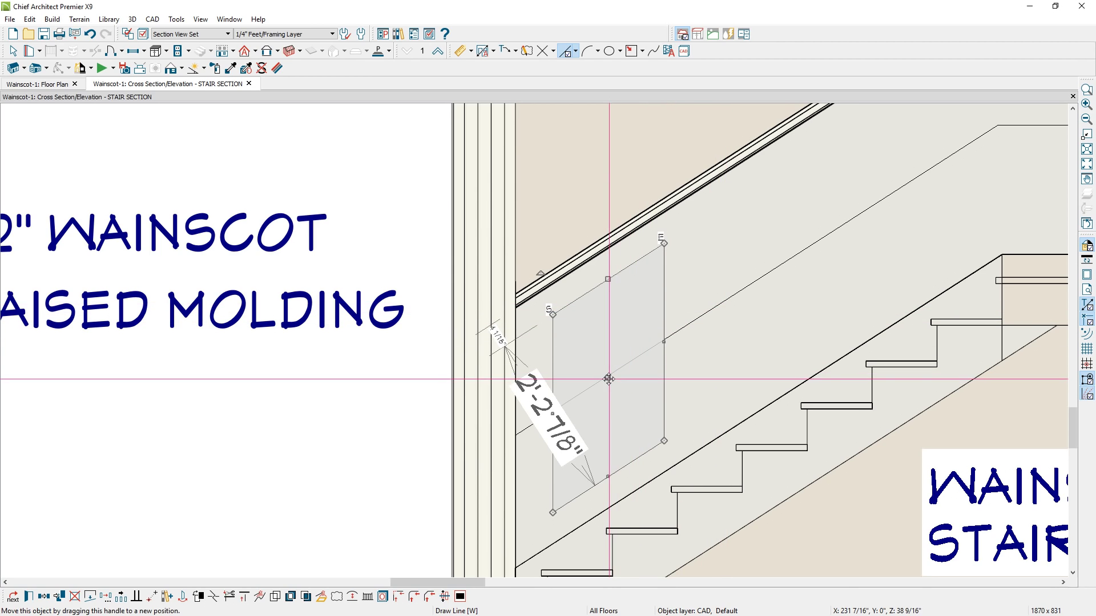
left_click_drag(608, 379, 606, 377)
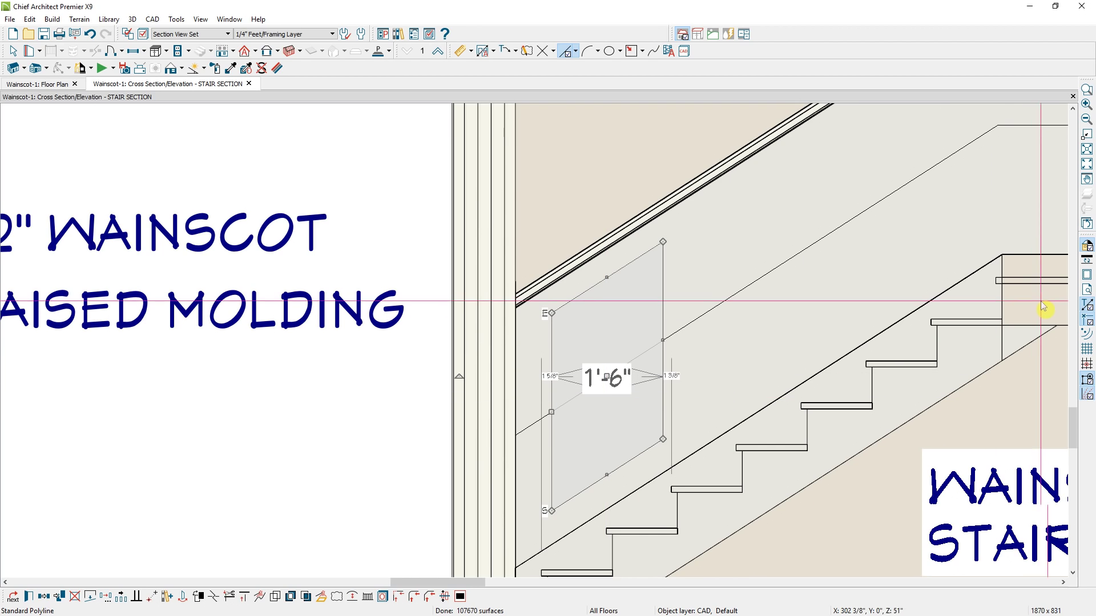
key("space")
scroll(353, 578, "down", 1)
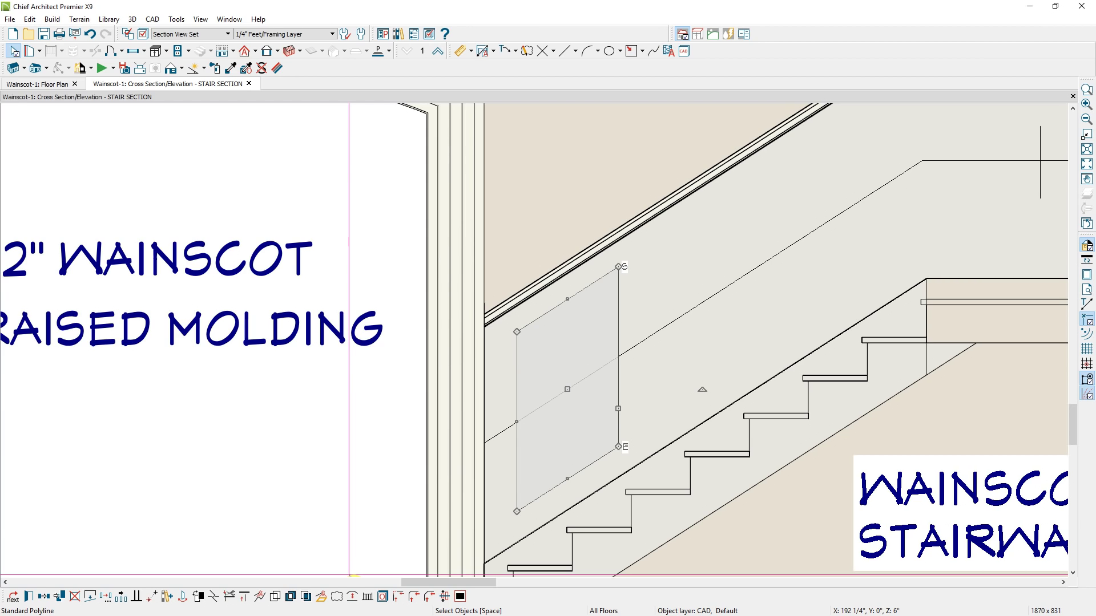
Convert the panel outline to a 3D molding polyline and replace its profile with the CR-02 chair rail from the core catalog.
left_click(322, 596)
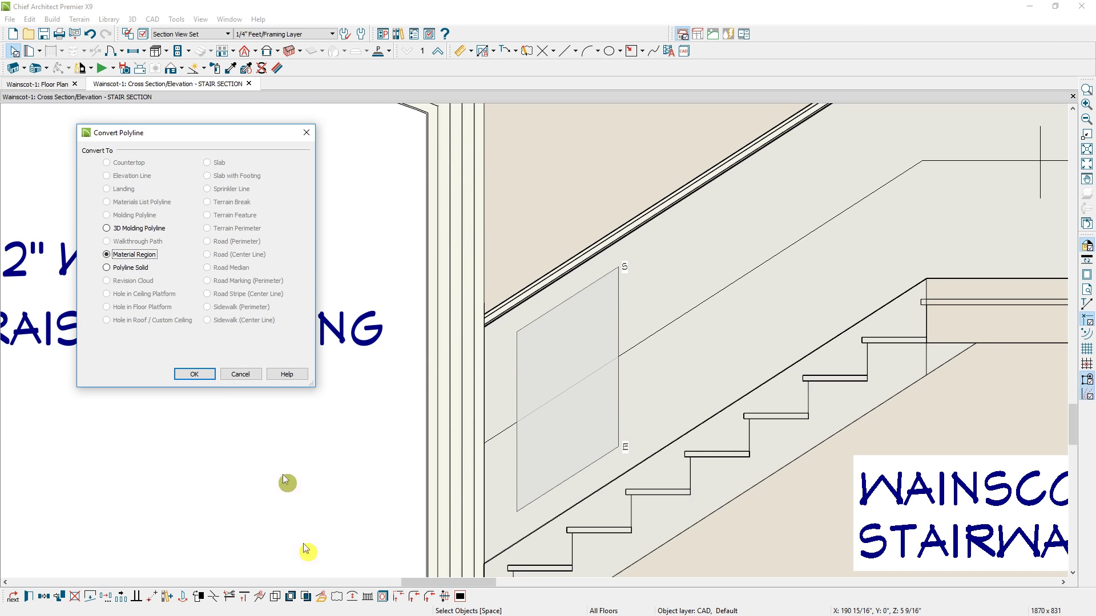
left_click(120, 231)
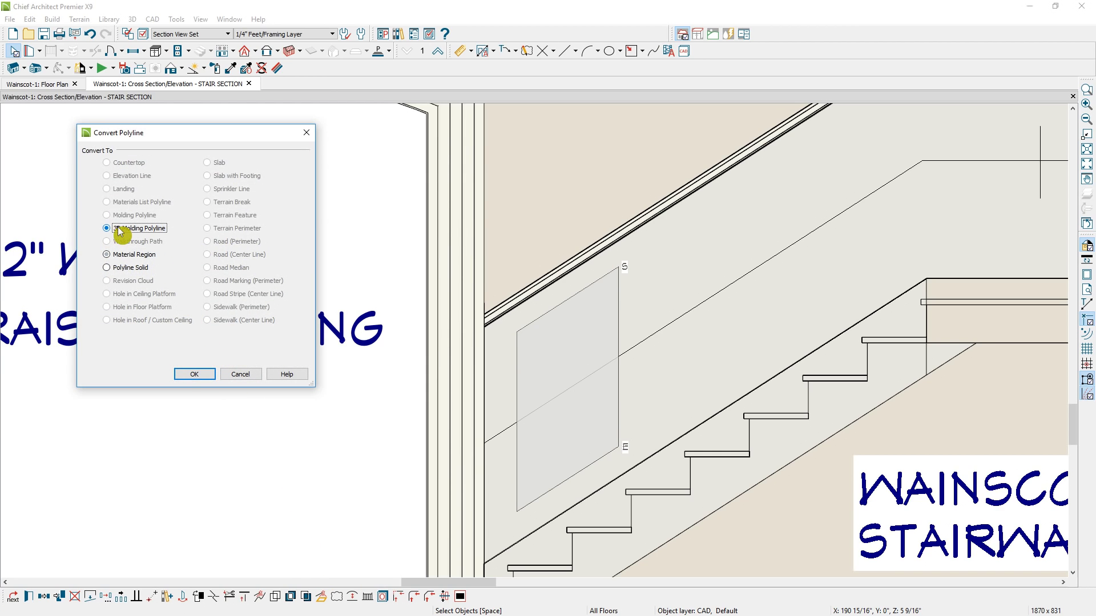
left_click(209, 374)
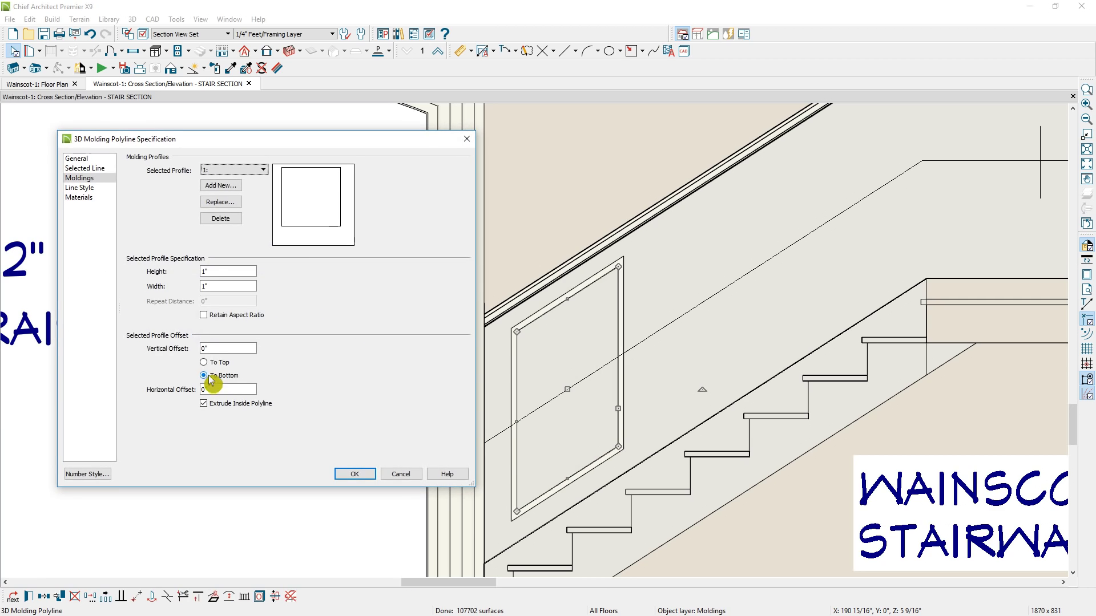
left_click(223, 203)
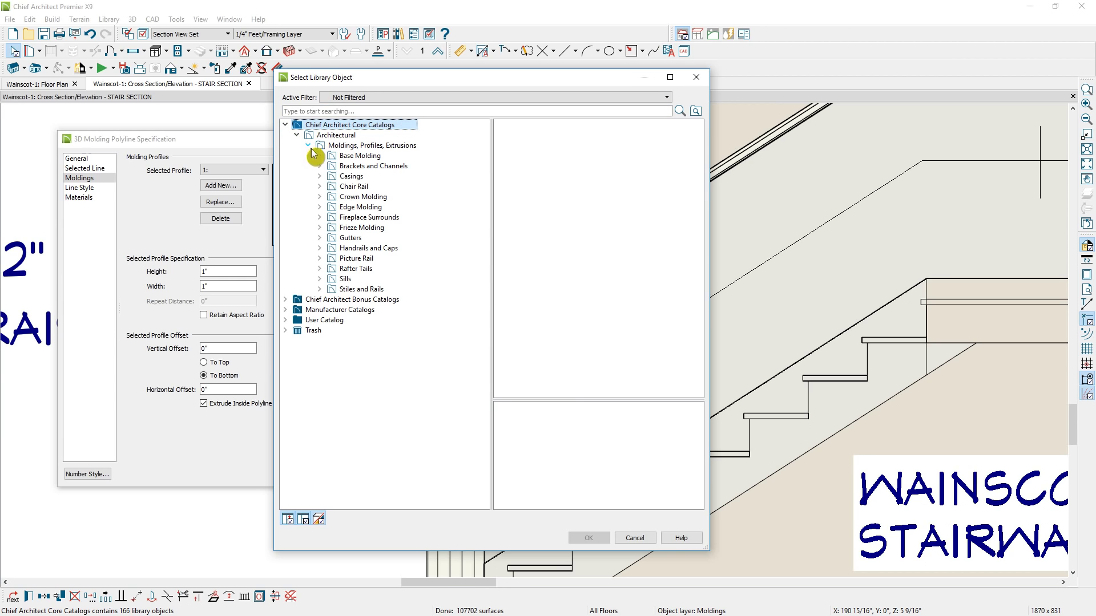
left_click(341, 187)
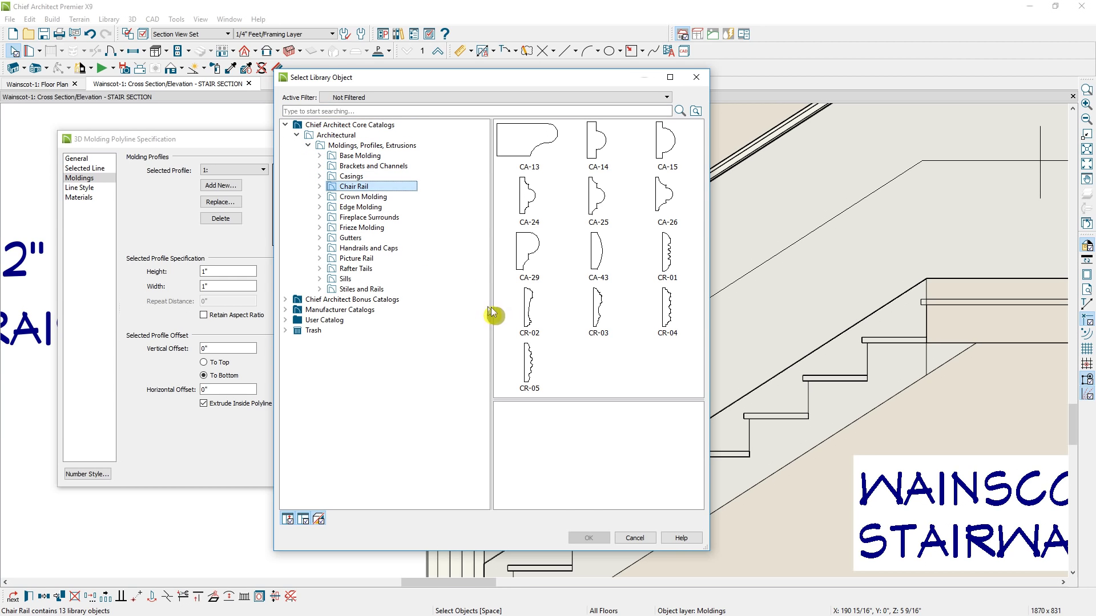
left_click(523, 315)
left_click(588, 538)
Set the CR-02 molding profile's height to 2" and width to 2/4" and apply the specification.
left_click(209, 271)
type("2")
key("Tab")
type("2/4\"")
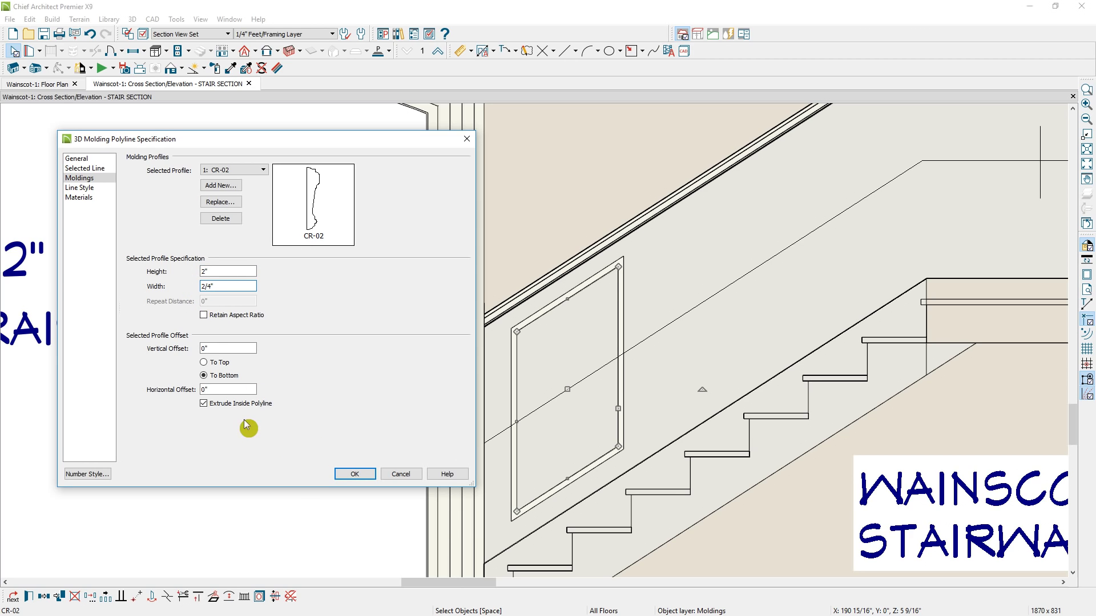
left_click(352, 475)
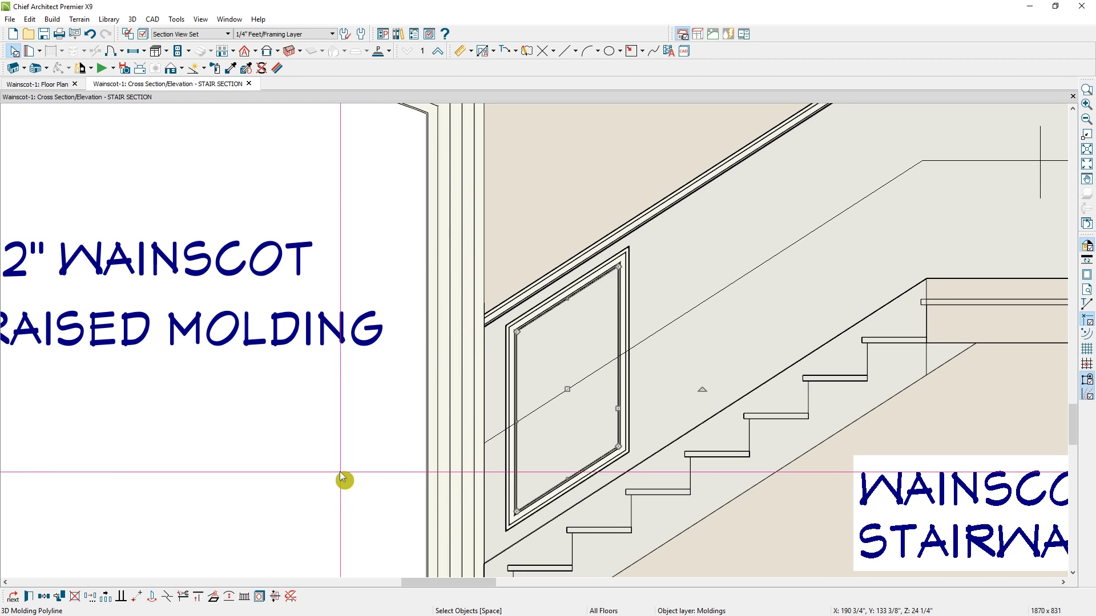
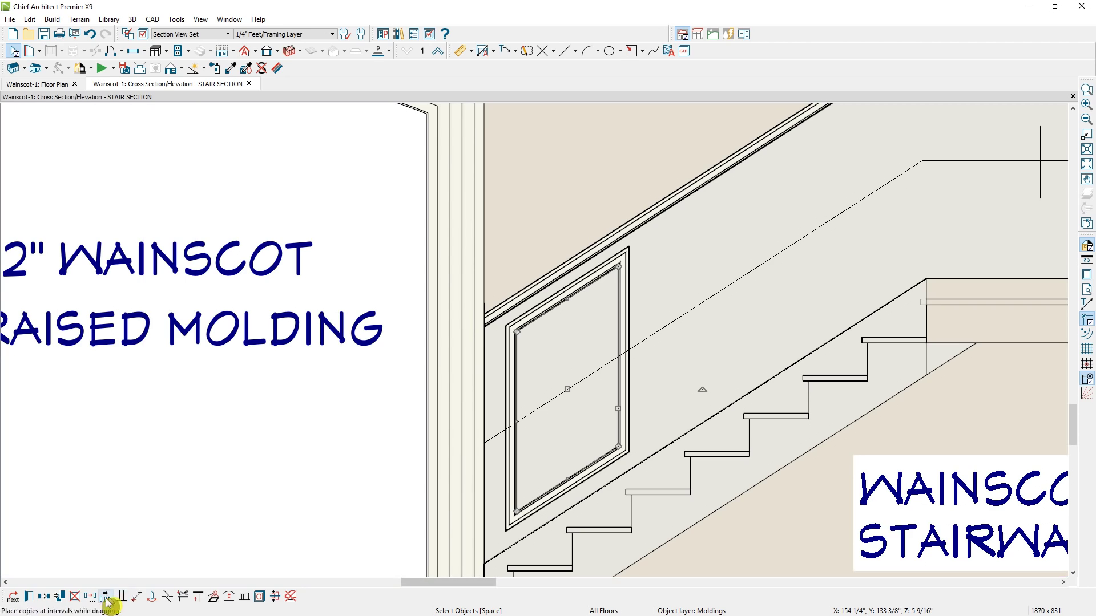
Configure Multiple Copy to evenly distribute 2 primary copies of the object.
left_click(27, 597)
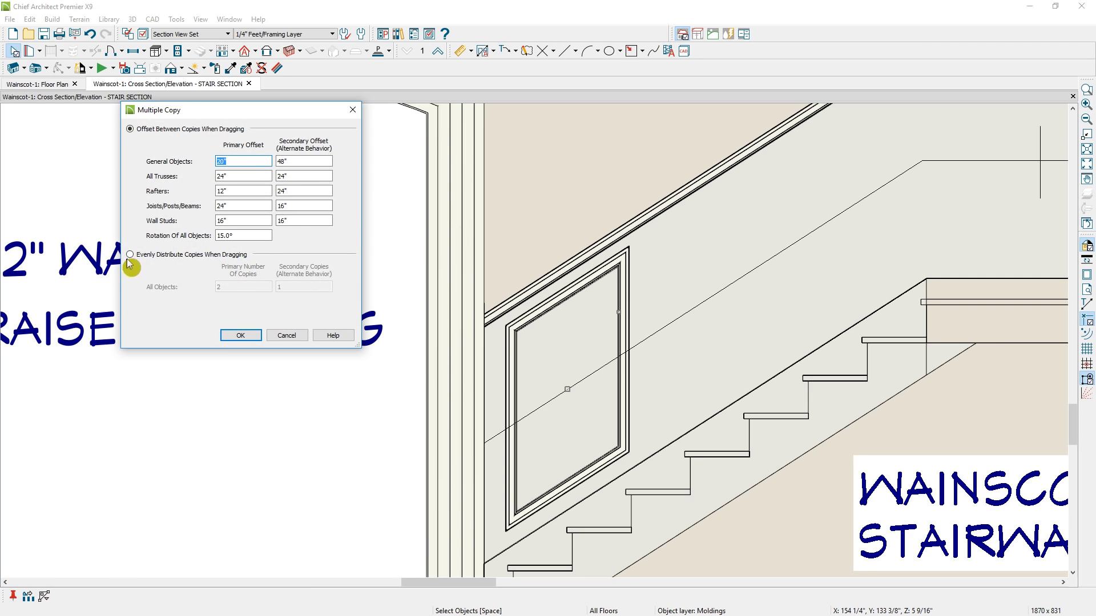
left_click(131, 256)
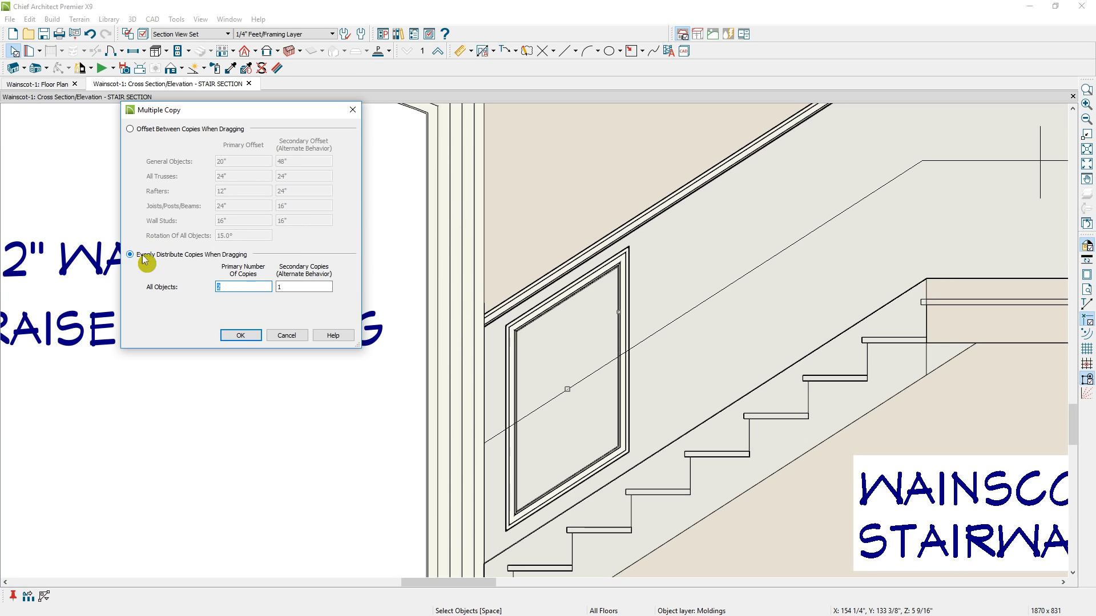
left_click(223, 287)
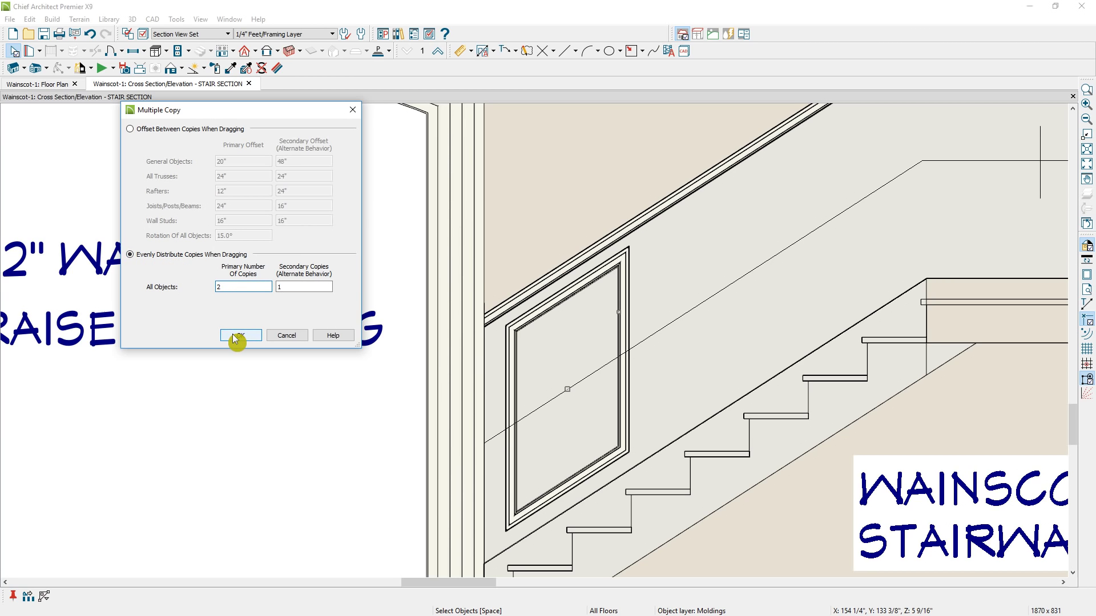
left_click(239, 336)
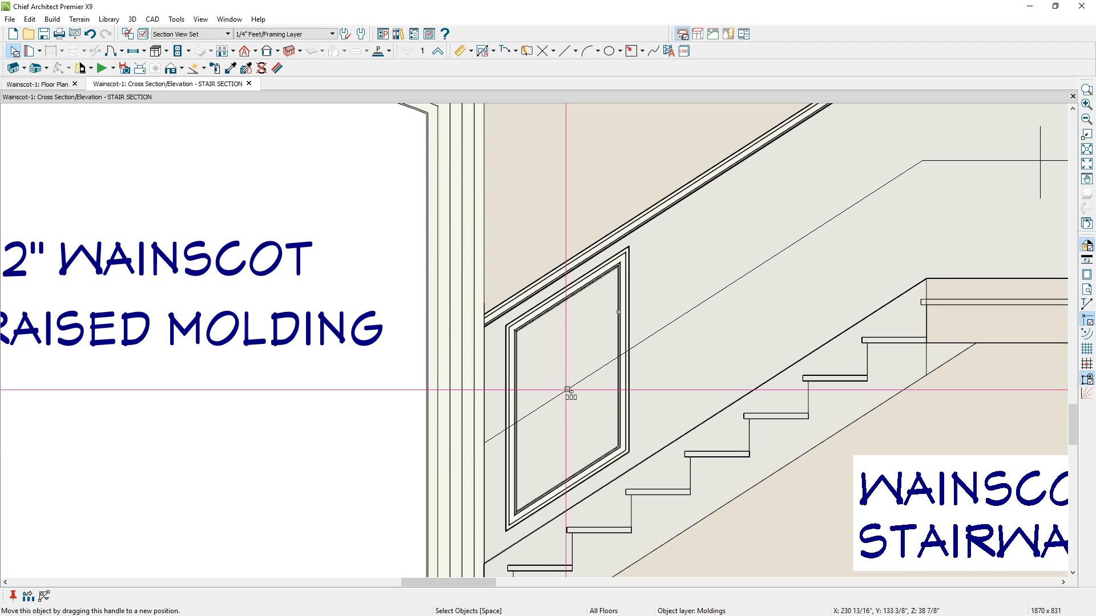
Try distributing two copies of the molding panel up the sloped midline to the landing corner, and undo the copies.
left_click_drag(568, 391, 873, 195)
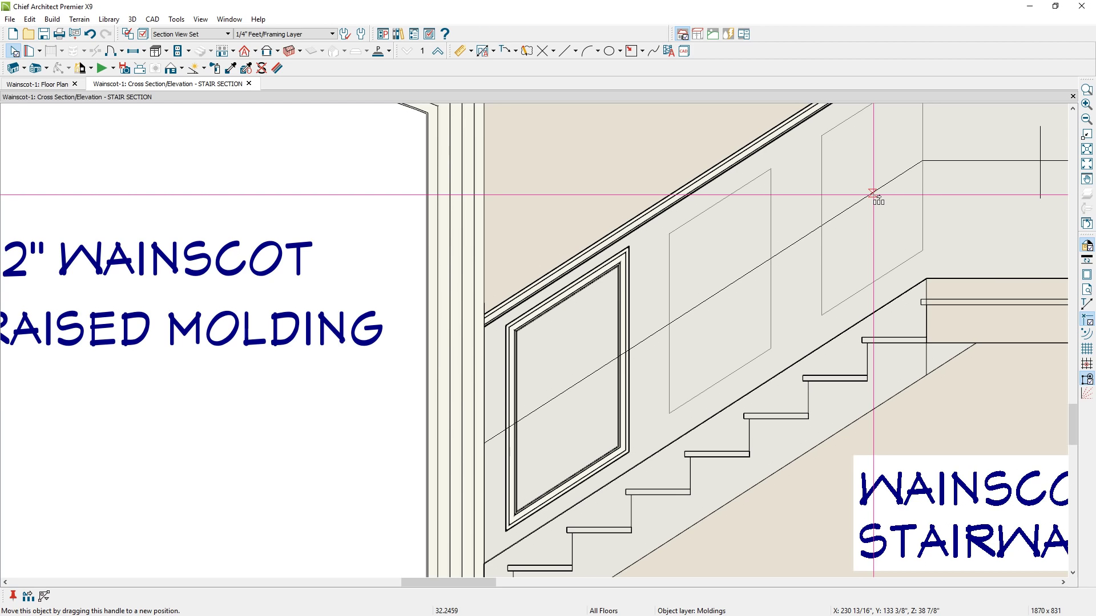
left_click_drag(874, 195, 873, 195)
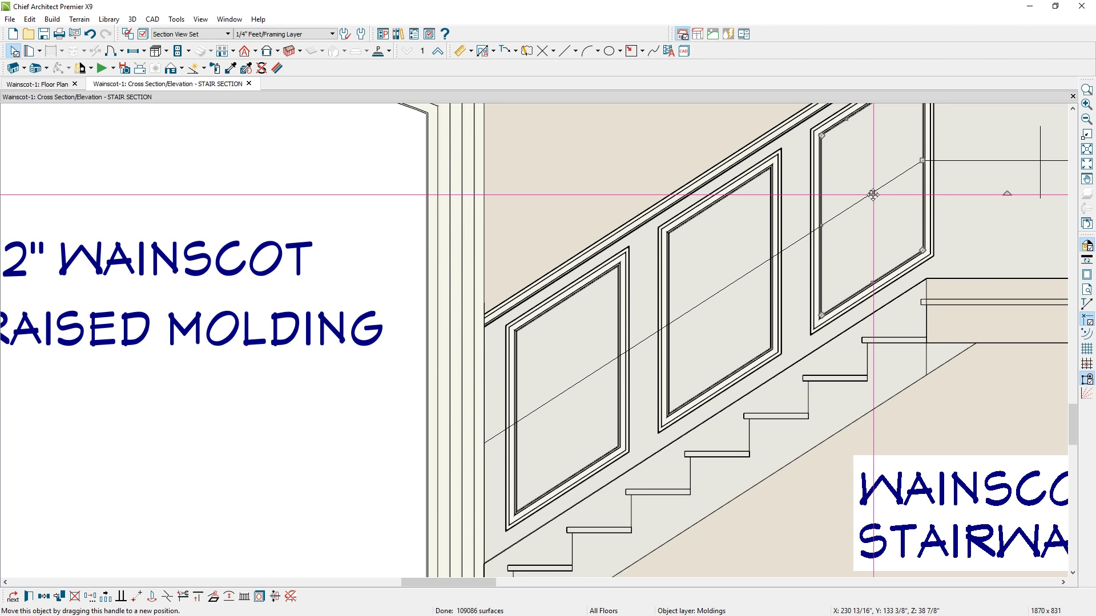
scroll(873, 194, "down", 1)
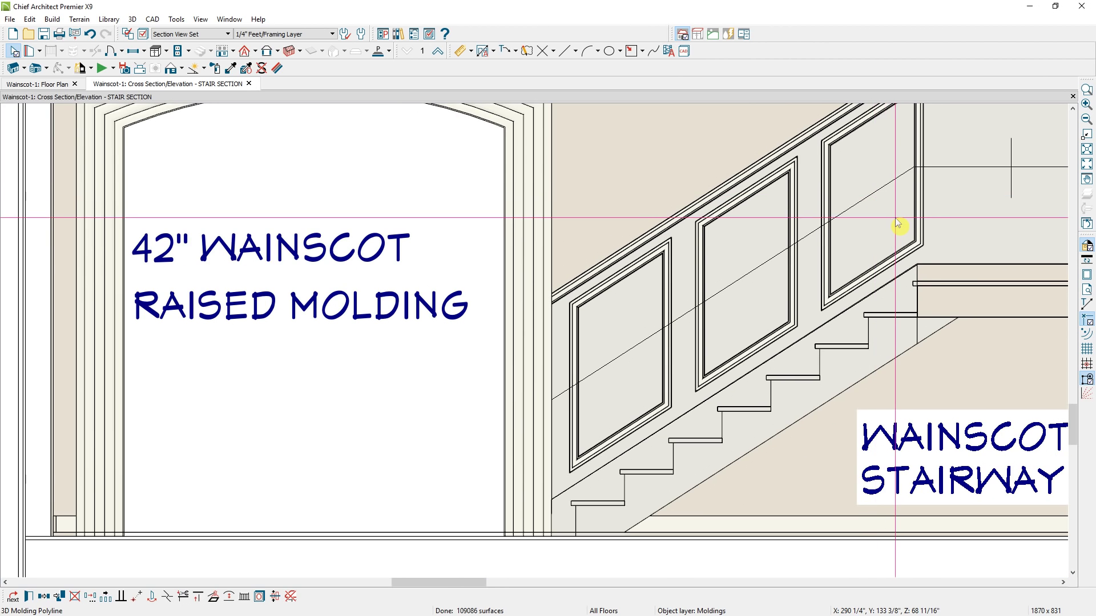
middle_click_drag(901, 225, 653, 324)
left_click(653, 324)
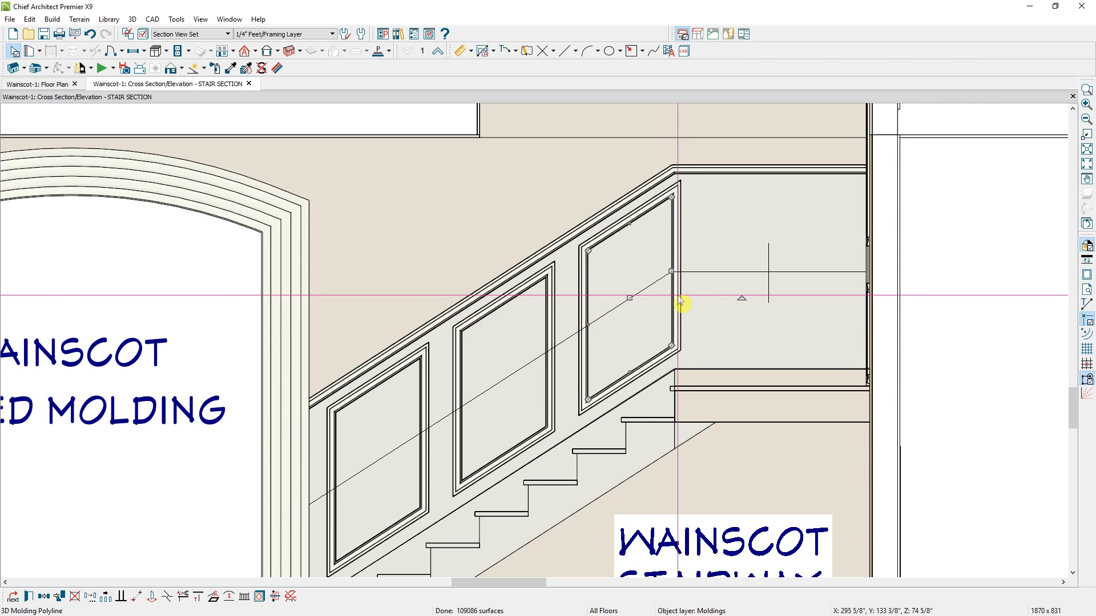
key("ctrl+z")
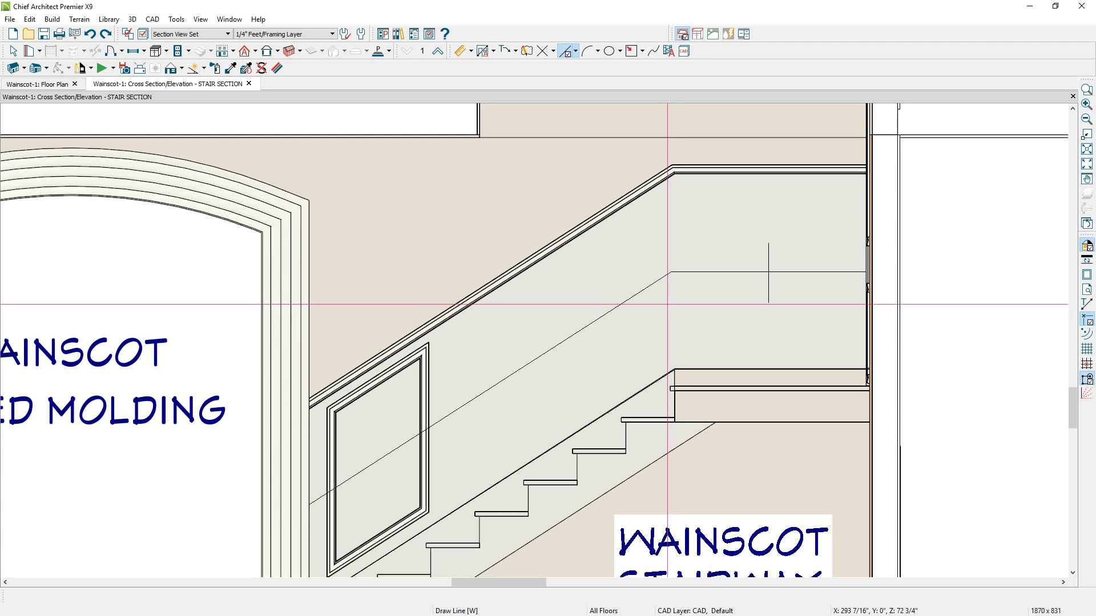
Offset a short distance at 180° from the midline's corner by entering coordinates, and draw a vertical guide line at that offset.
left_click_drag(671, 273, 648, 278)
key("Tab")
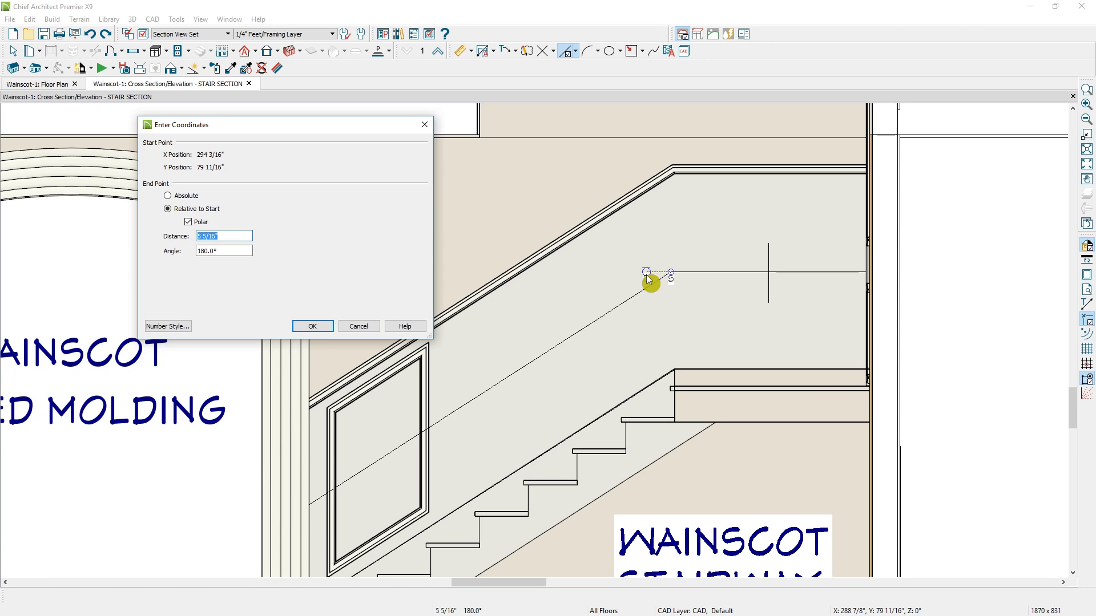
left_click(312, 325)
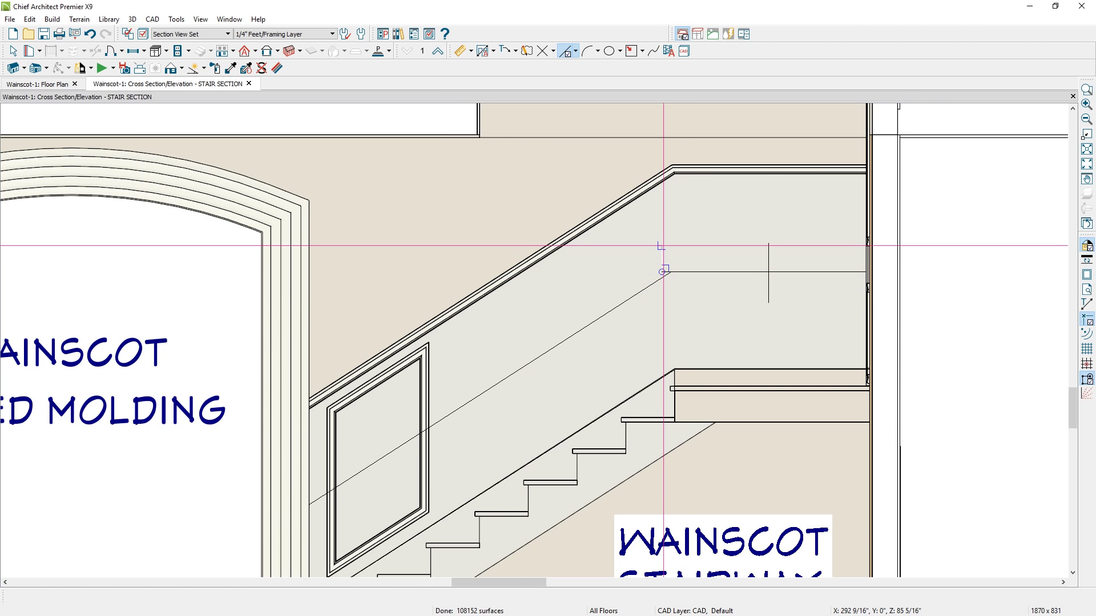
Copy the molding panel along the sloped midline with Multiple Copy, aligning the last copy to the vertical guide line.
left_click(421, 401)
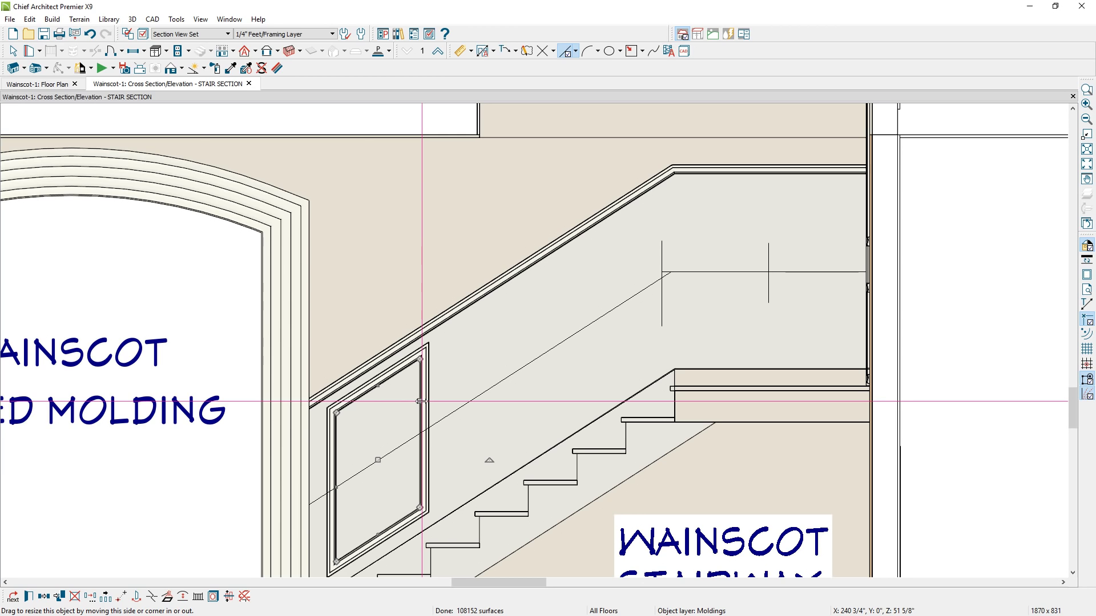
left_click(105, 597)
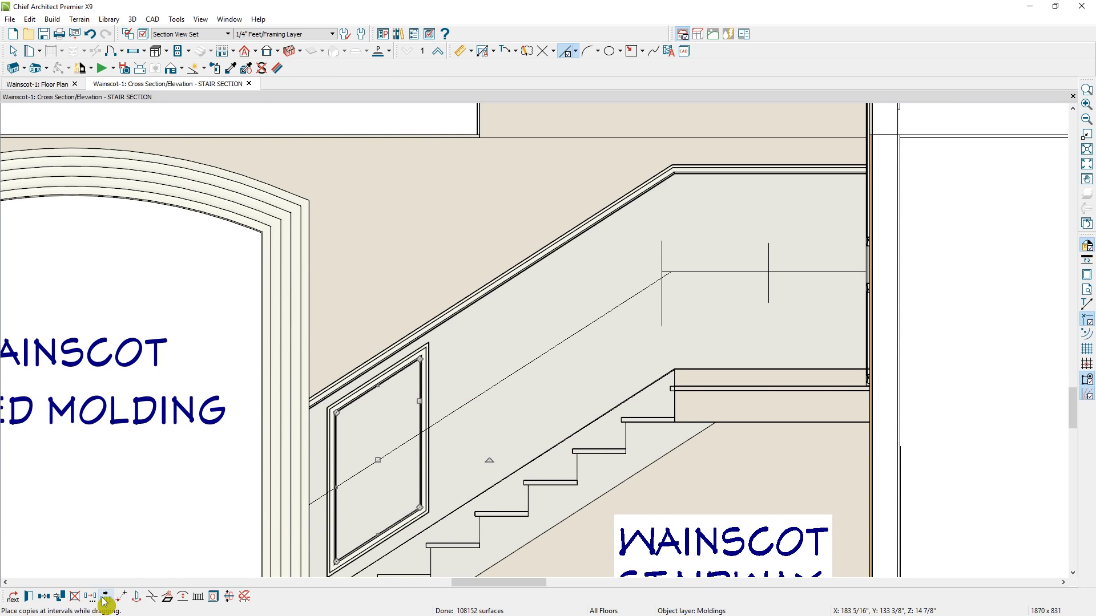
left_click_drag(378, 459, 621, 304)
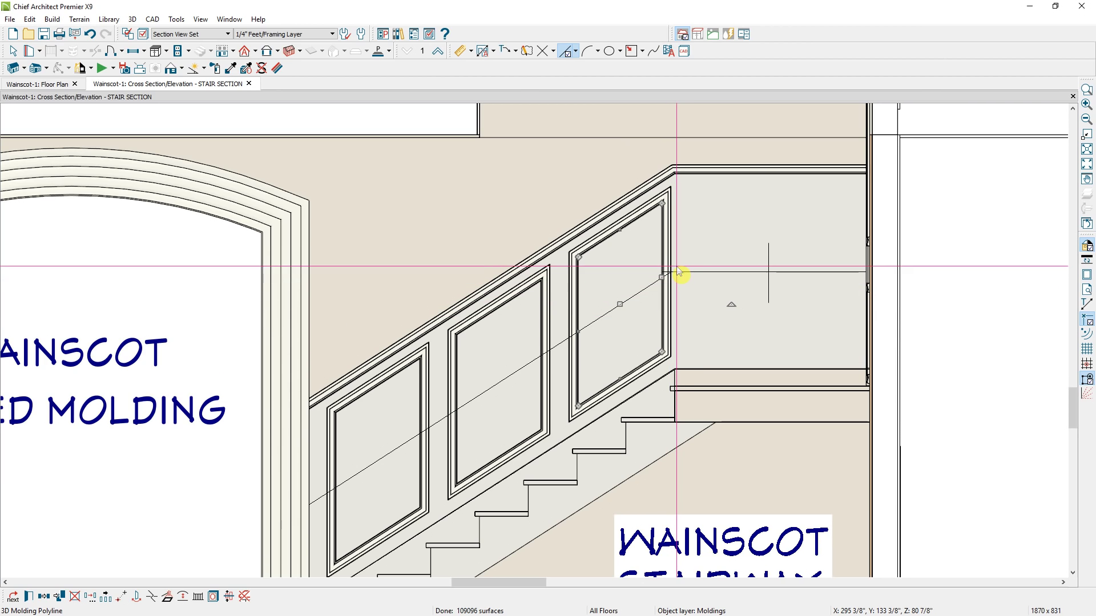
key("space")
Draw a rectangular polyline 26" wide and about 32" high on the landing wall, and center it on the guide-line intersection.
left_click(642, 51)
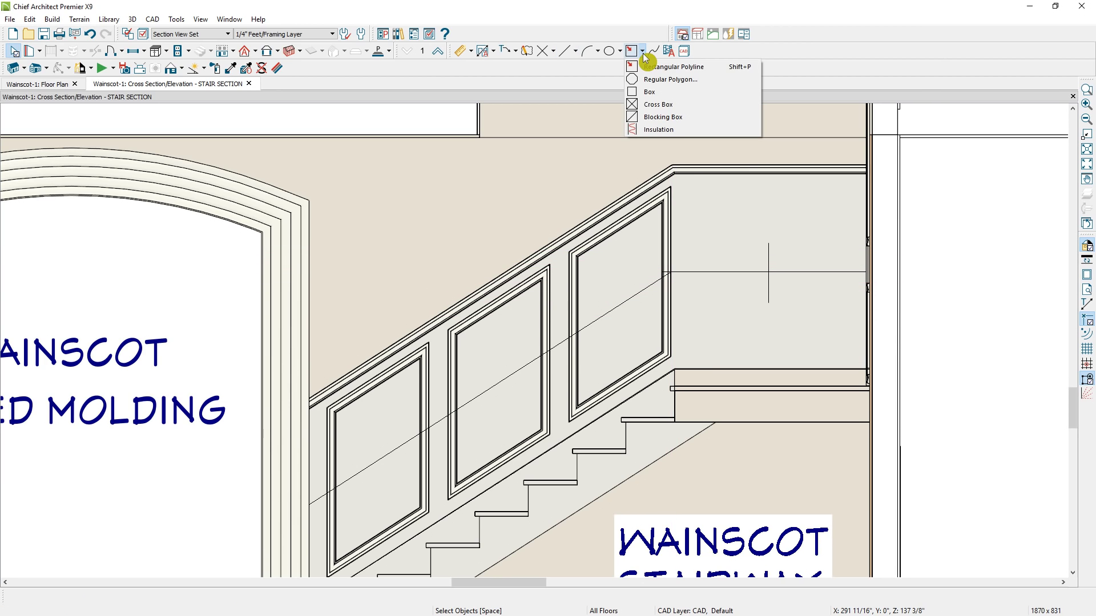
left_click(676, 68)
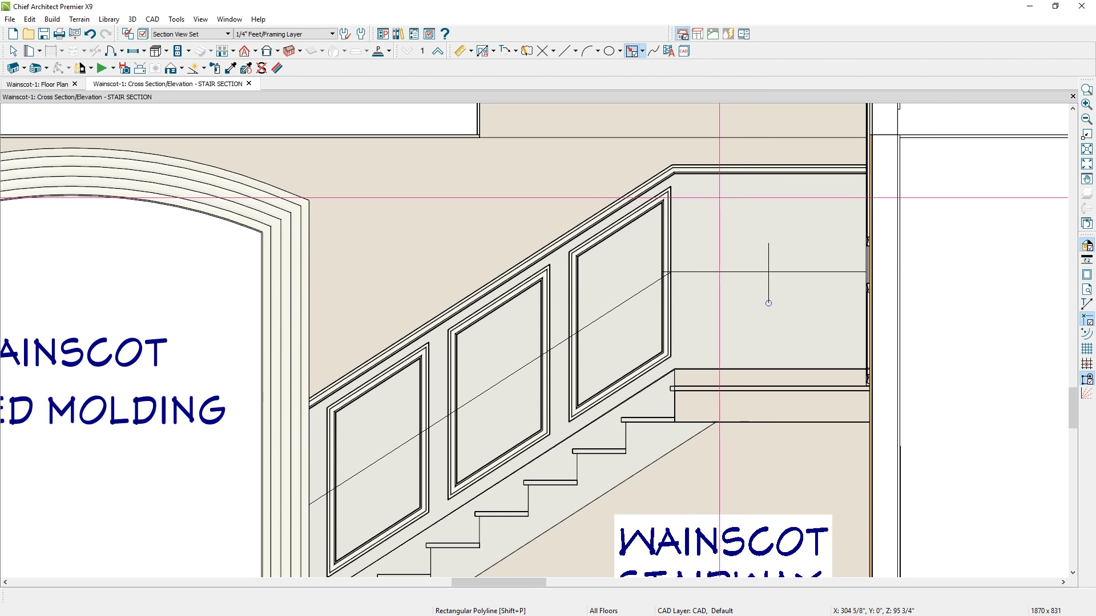
left_click_drag(719, 195, 812, 343)
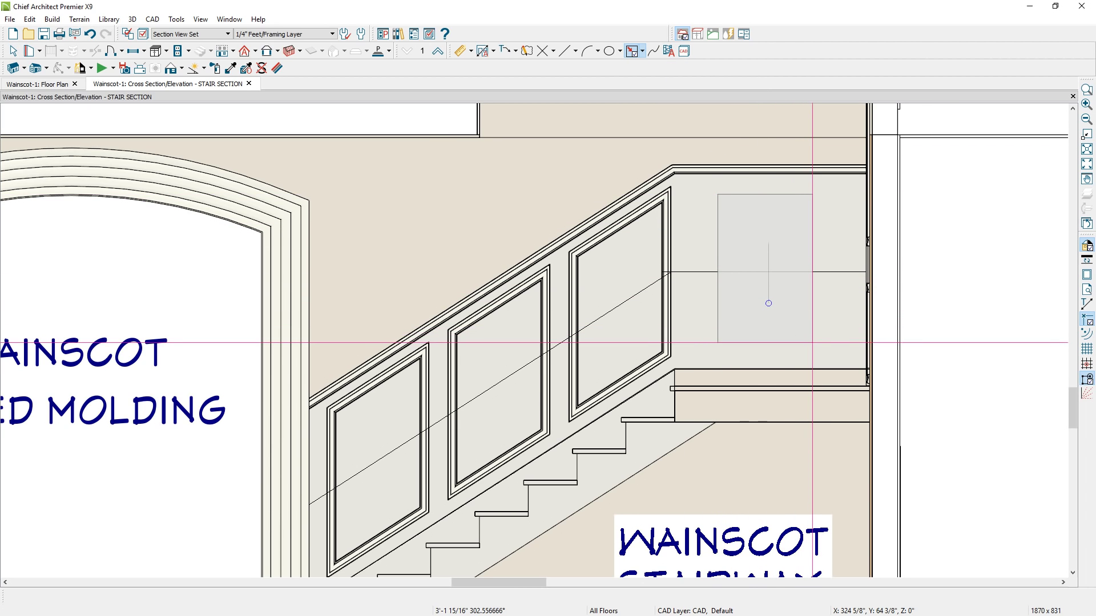
key("Tab")
left_click(194, 222)
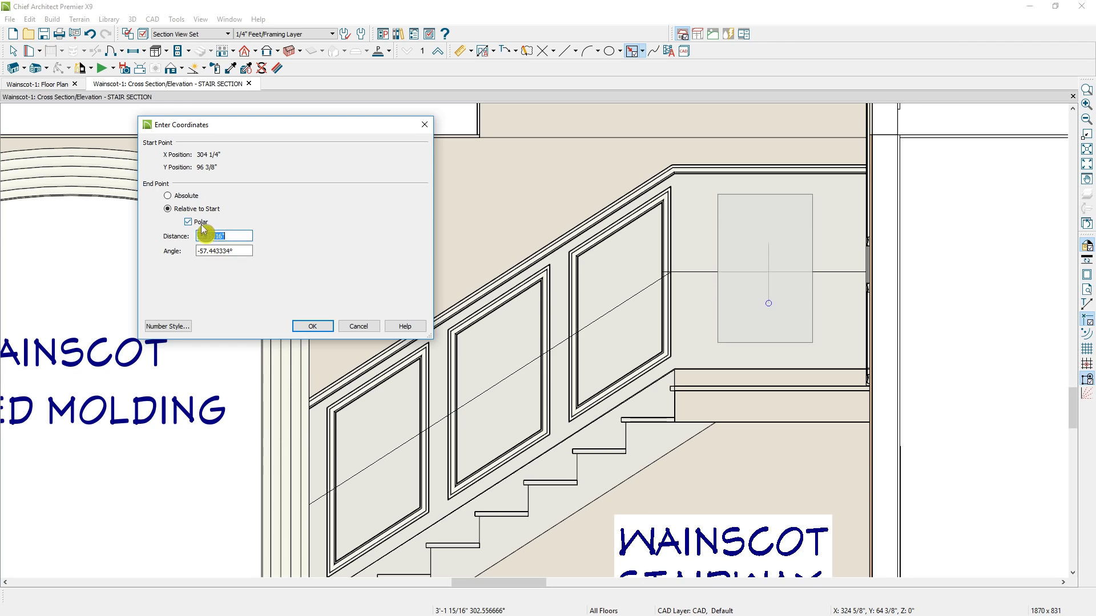
left_click(200, 222)
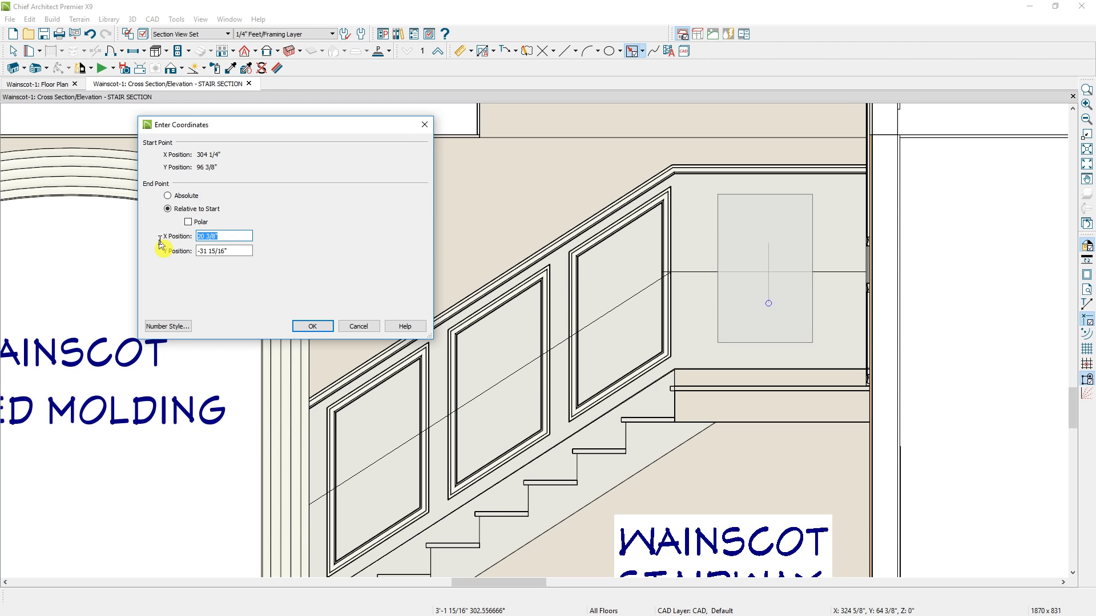
type("26")
key("Tab")
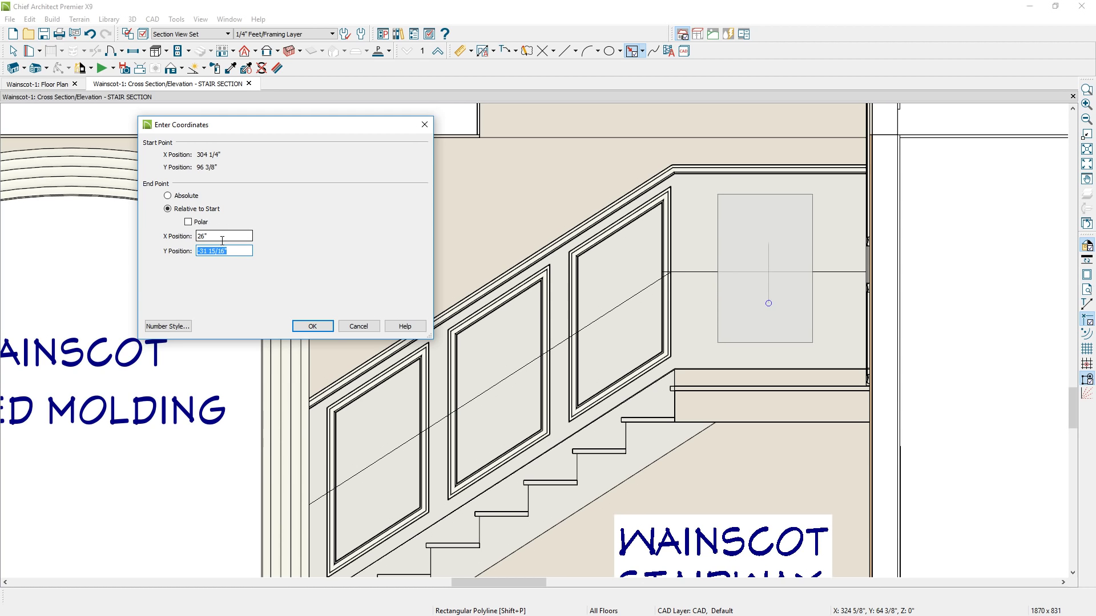
type("-3")
key("Return")
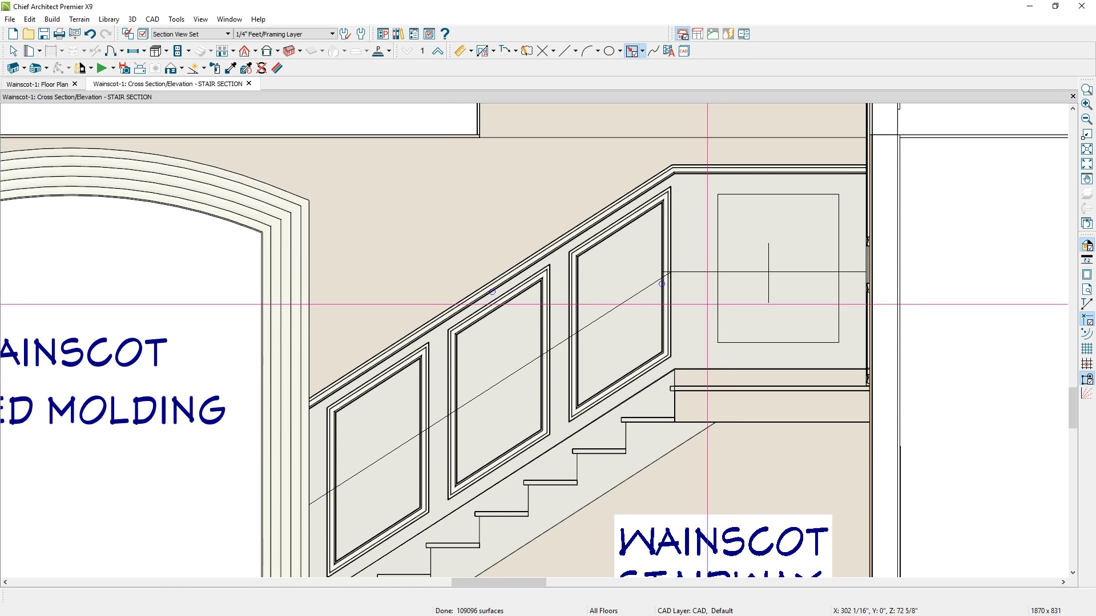
left_click(716, 307)
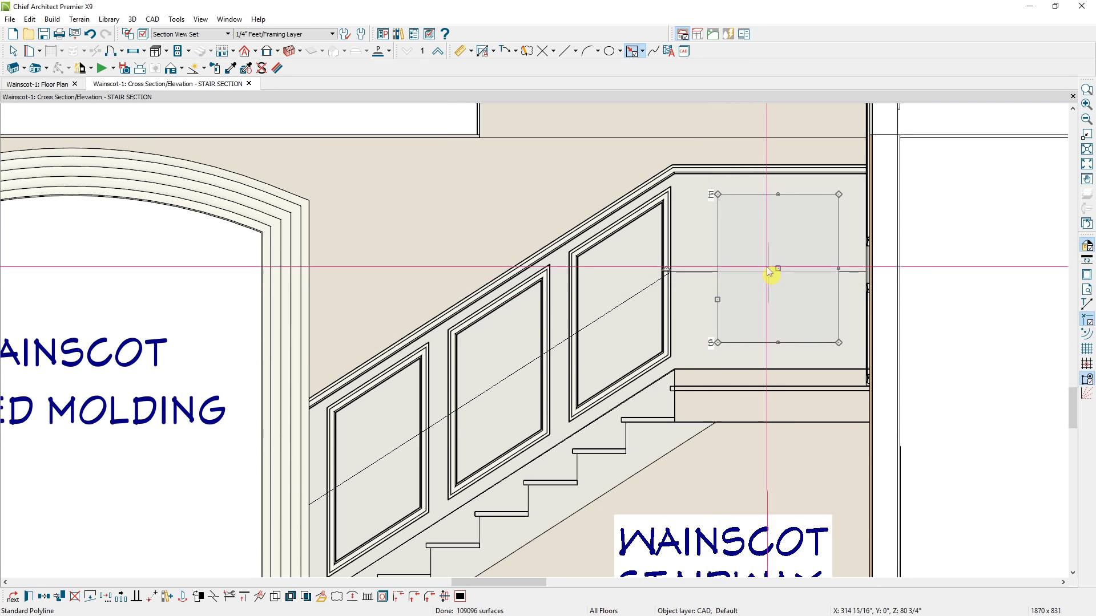
left_click_drag(776, 268, 769, 273)
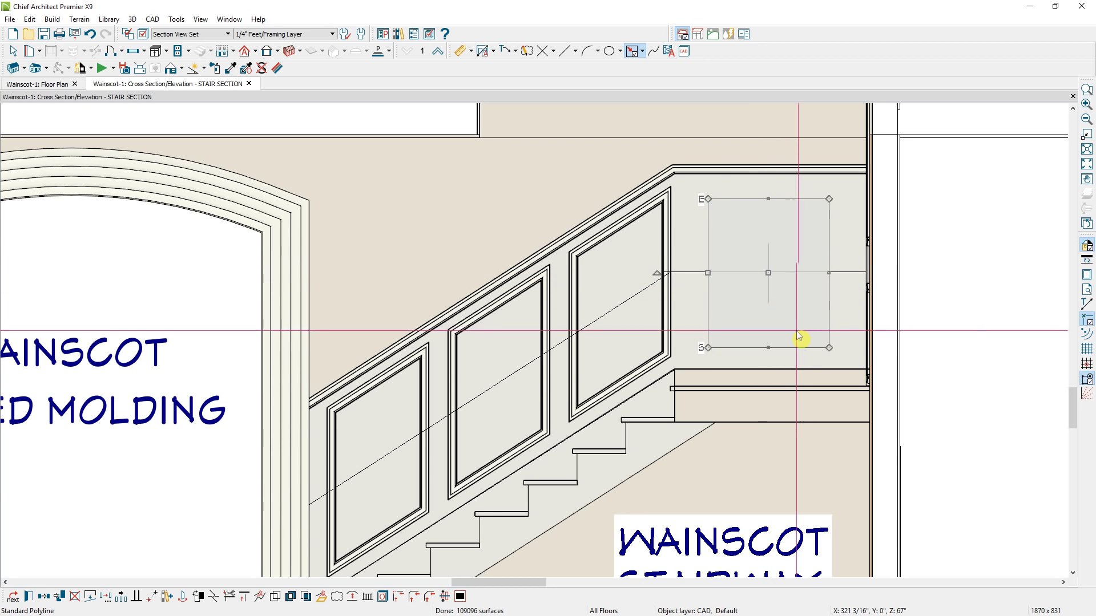
Convert the landing rectangle to a 3D molding polyline and replace its profile with the CR-02 chair rail from the core catalog.
left_click(322, 597)
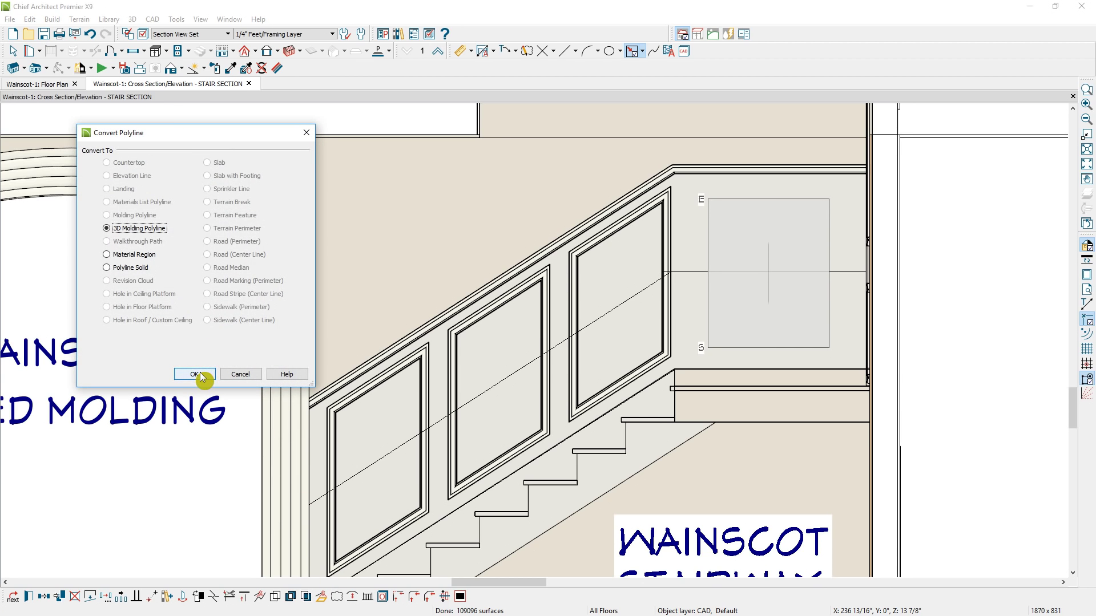
left_click(197, 374)
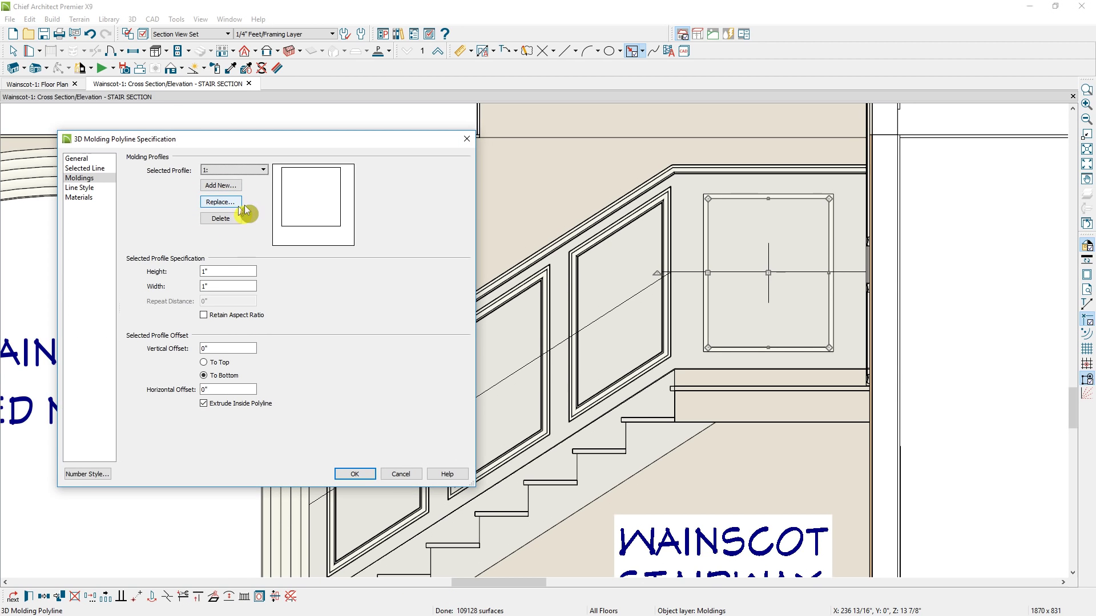
left_click(234, 203)
double_click(294, 126)
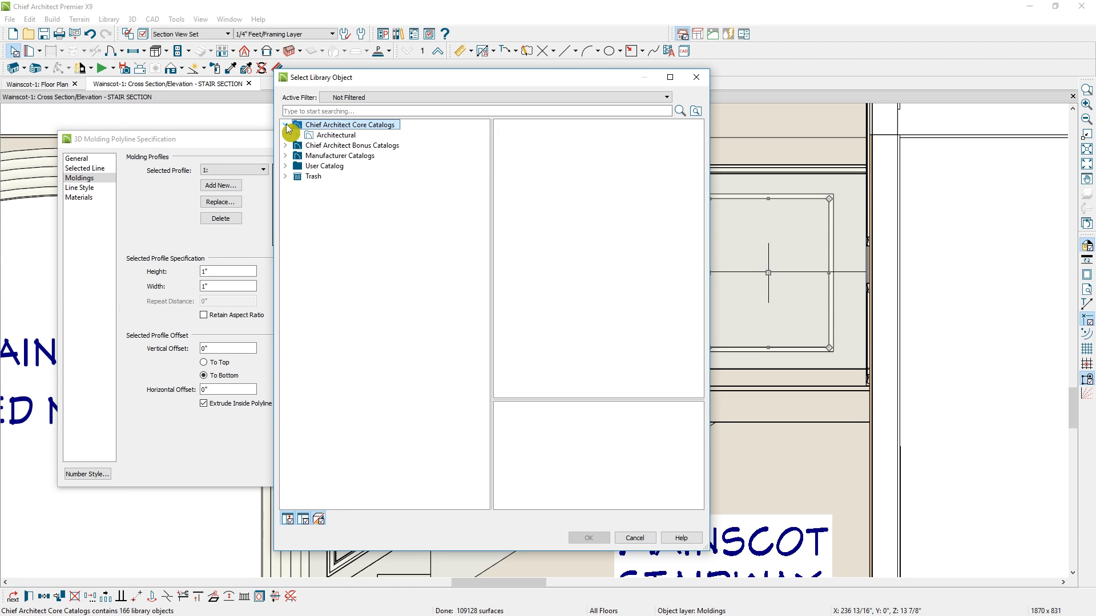
left_click(297, 135)
left_click(332, 146)
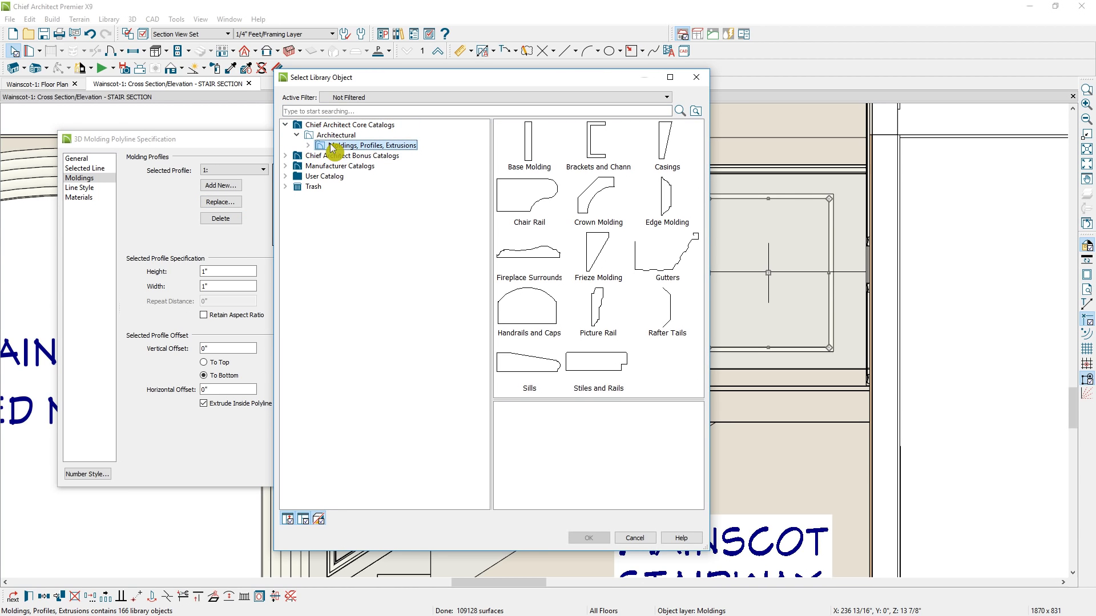
double_click(532, 194)
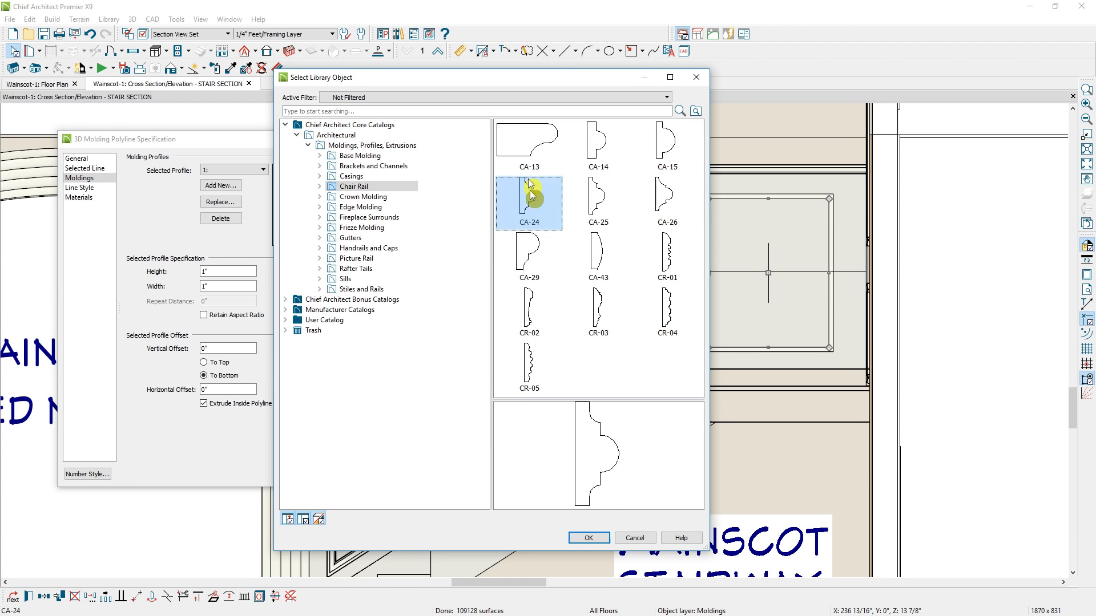
double_click(539, 300)
Set the landing panel's molding profile to a height of 2" and a width of 2/4".
type("2")
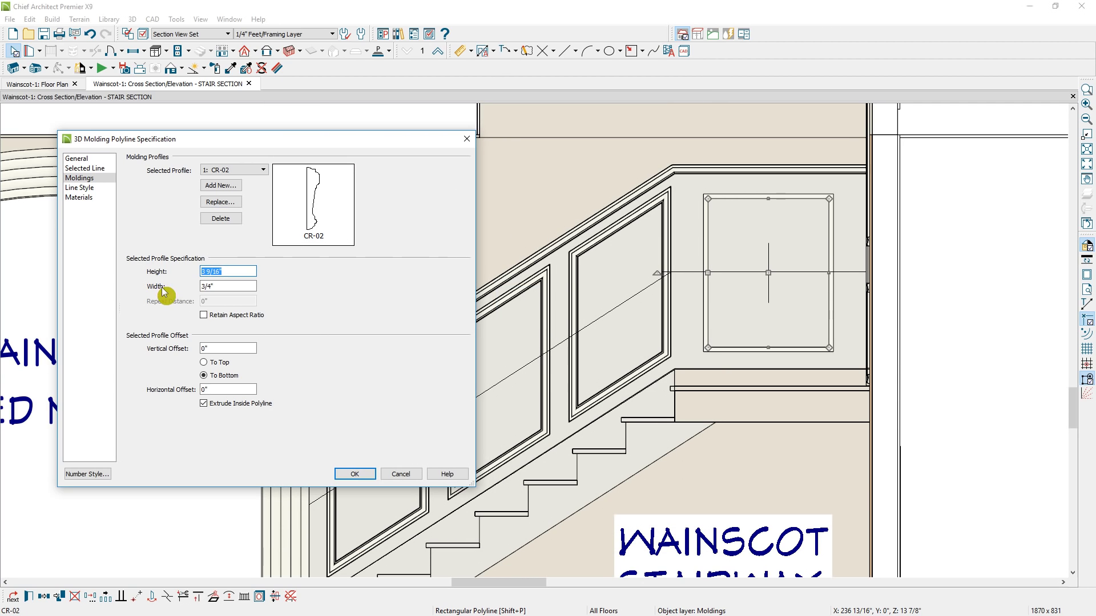
left_click_drag(206, 286, 194, 285)
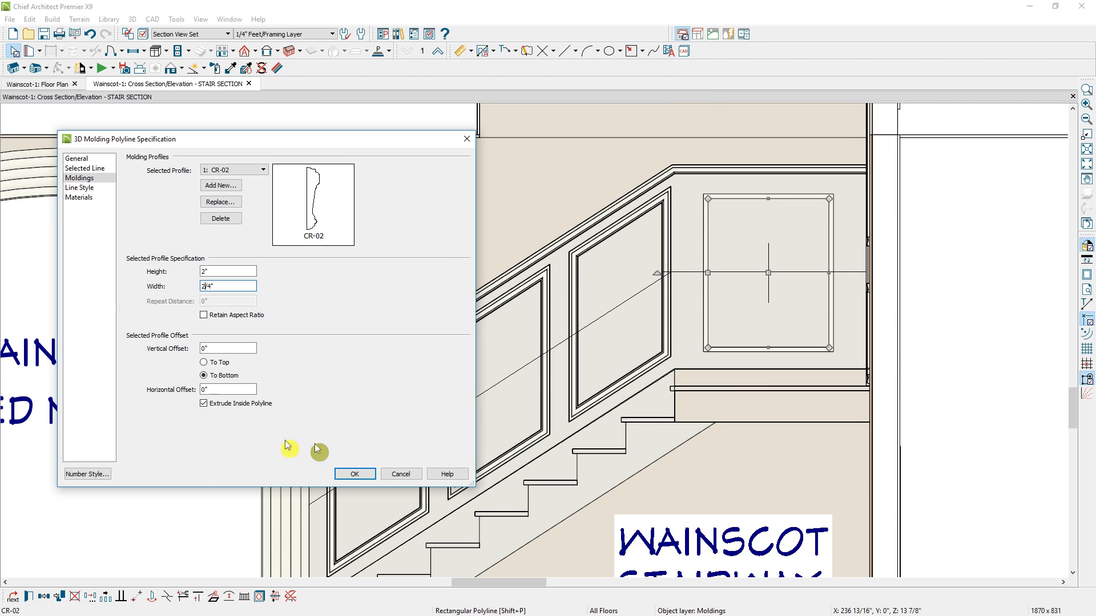
left_click(345, 477)
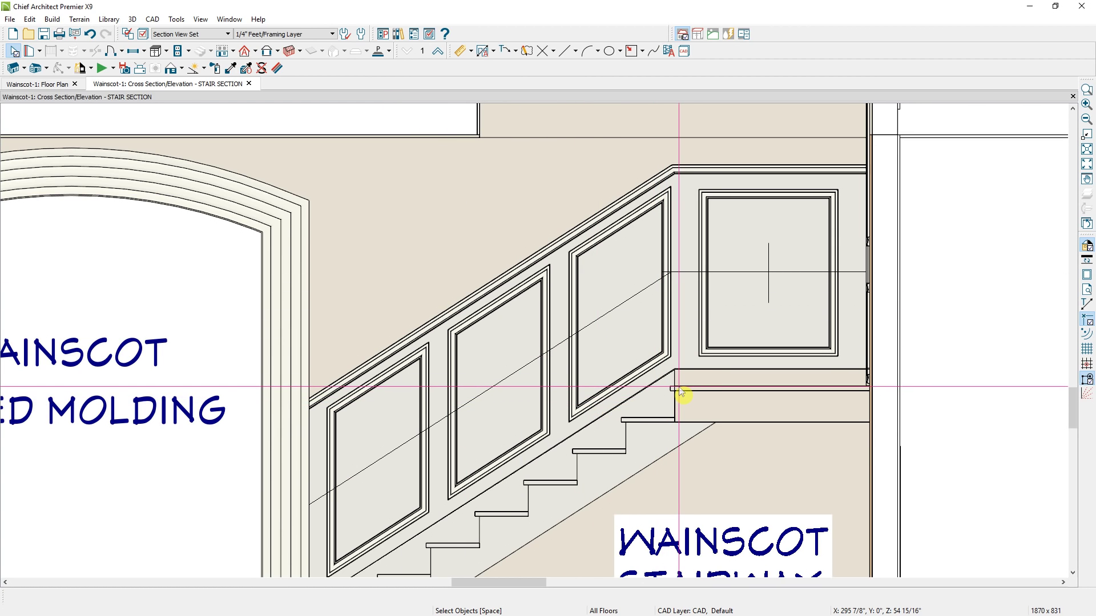
Draw a polyline solid along the landing's base strip, set its thickness to 1/5, and paint it AF-10 - Gardenia.
left_click(381, 52)
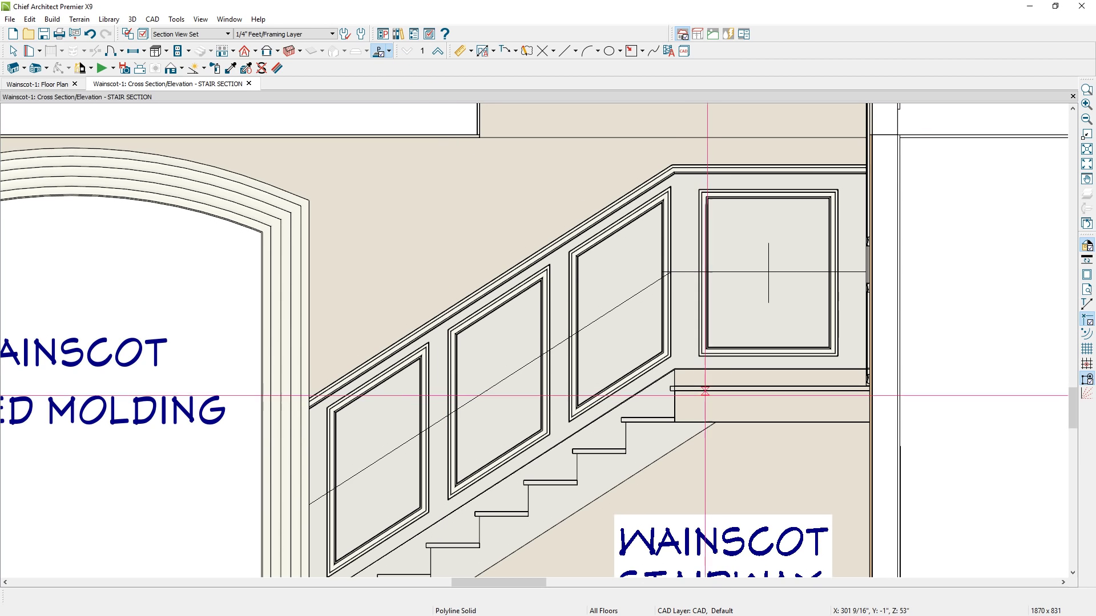
left_click(675, 370)
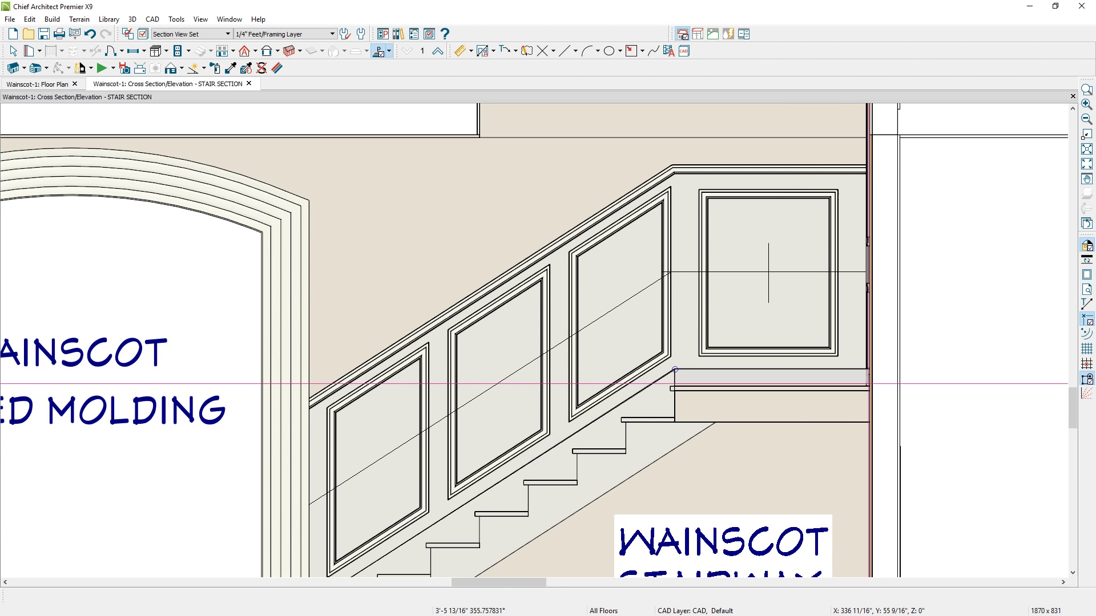
left_click(869, 386)
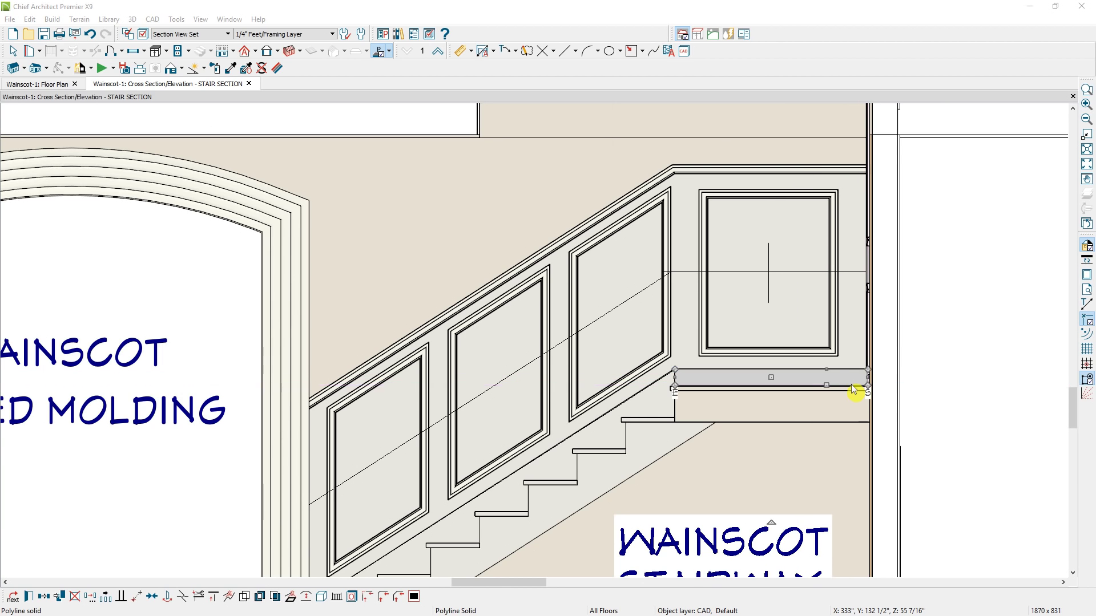
type("1\"")
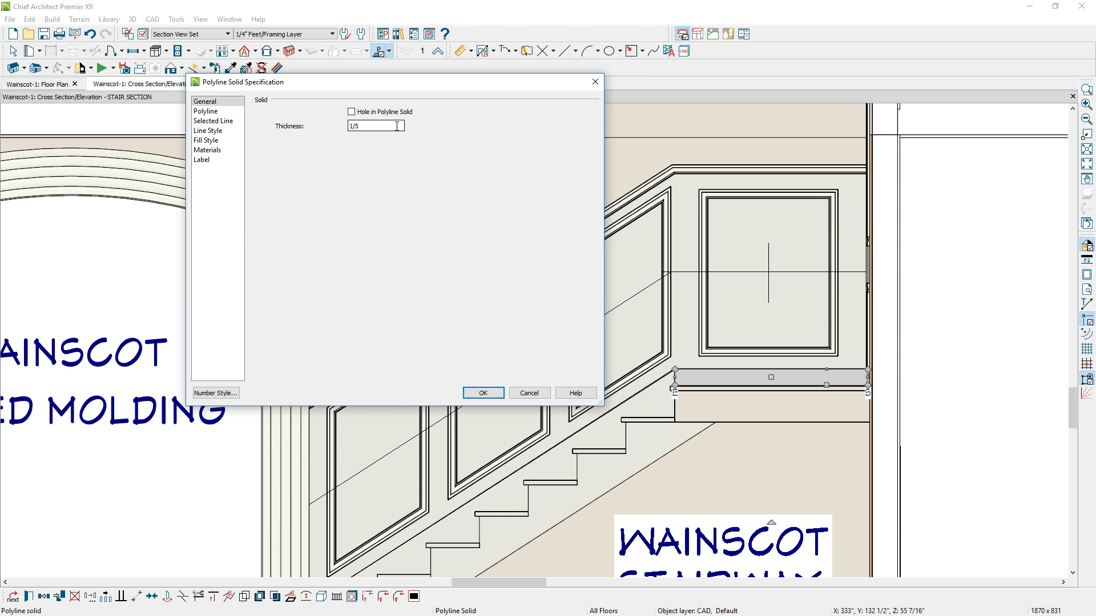
key("Return")
left_click(231, 67)
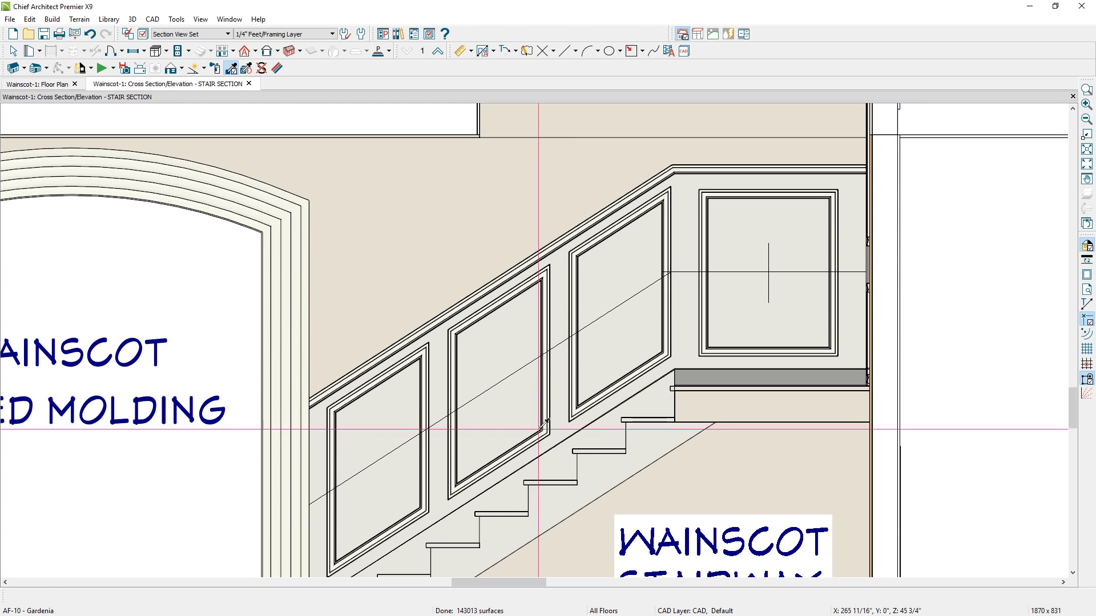
left_click(707, 379)
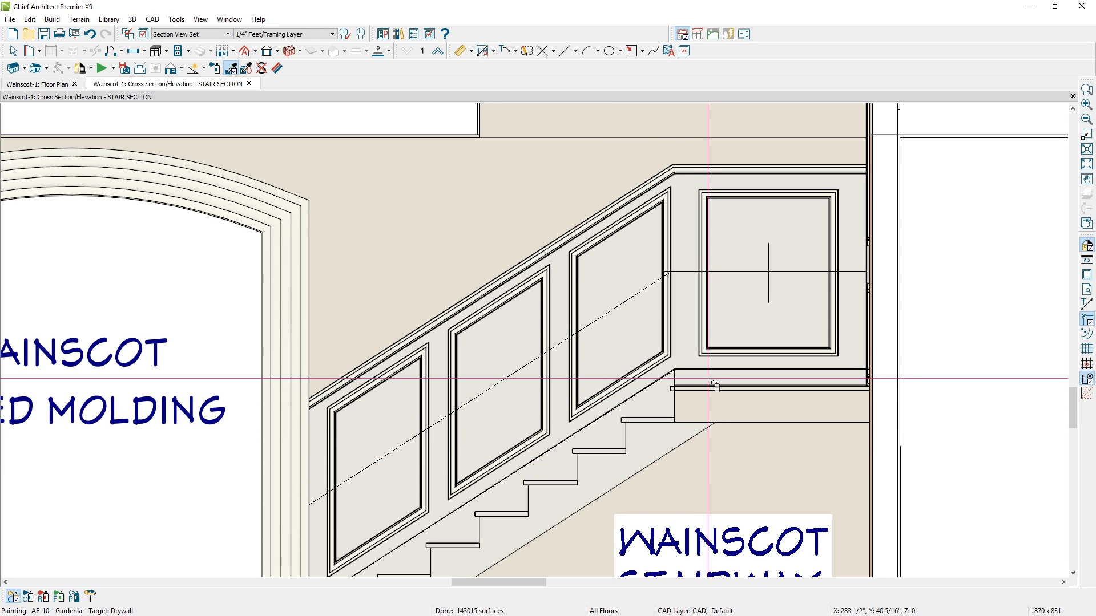
Draw a cross box over the landing's floor structure, from the stair's last riser to the wall.
left_click(642, 51)
left_click(656, 104)
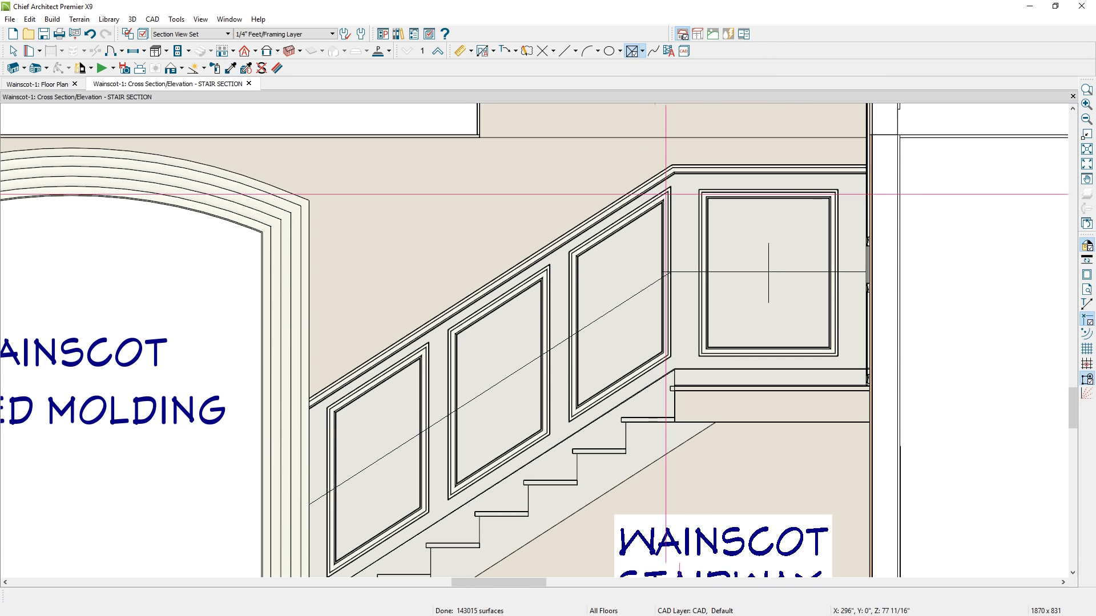
left_click_drag(674, 391, 870, 422)
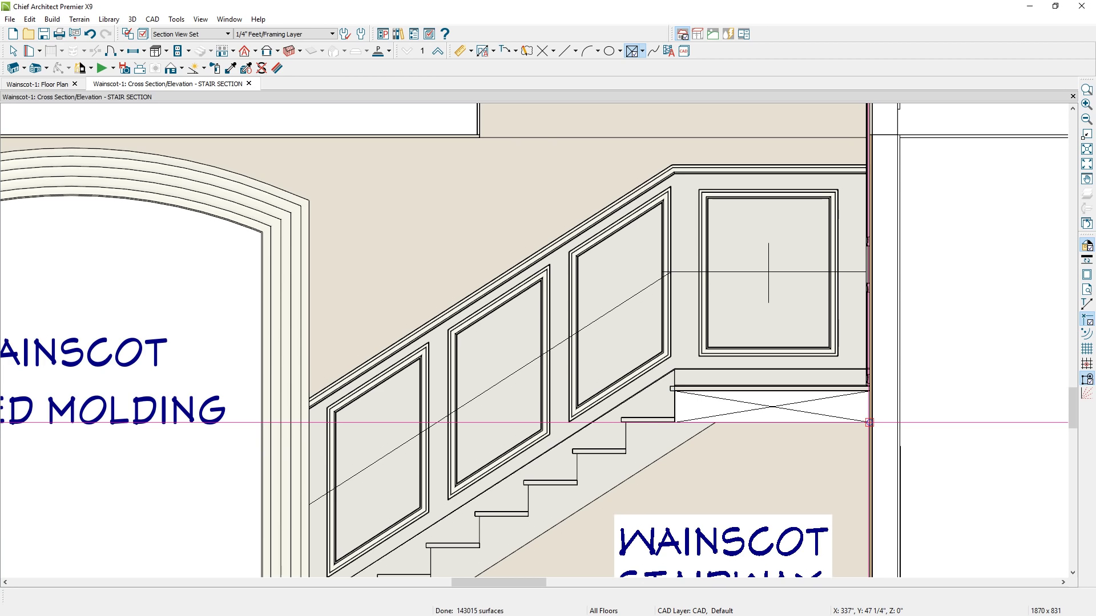
Create a full camera view from the floor plan looking at the staircase, and render it as a Technical Illustration.
left_click(54, 84)
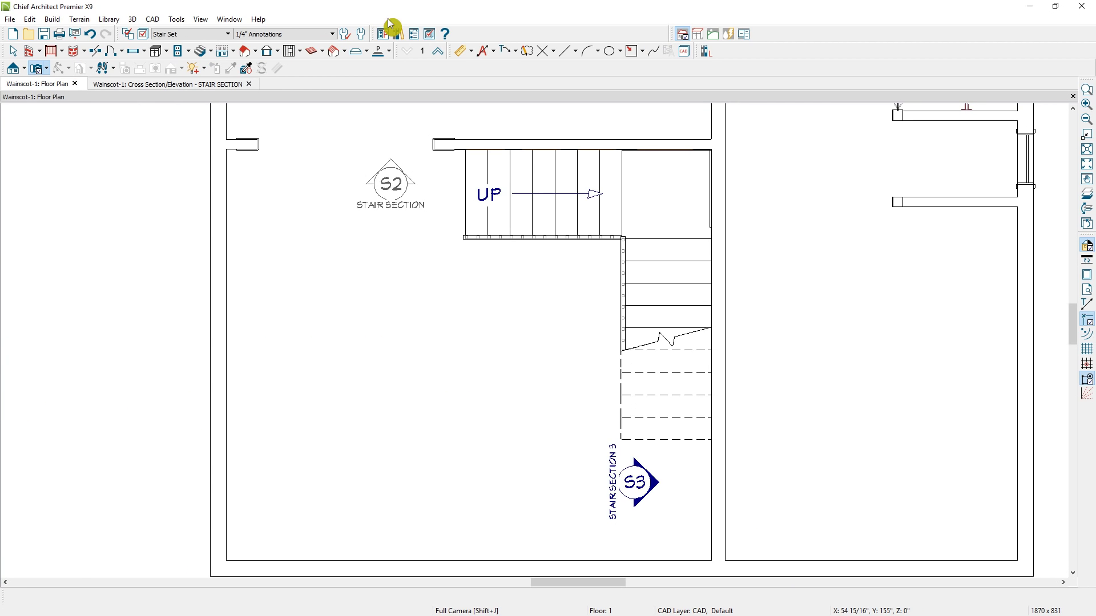
left_click(38, 69)
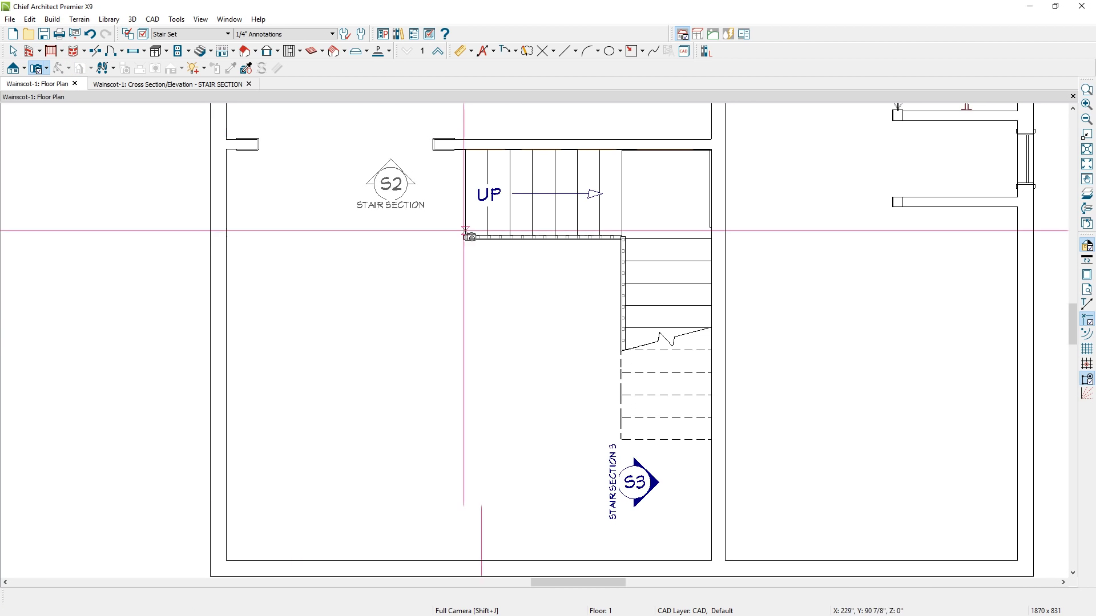
left_click_drag(362, 313, 520, 232)
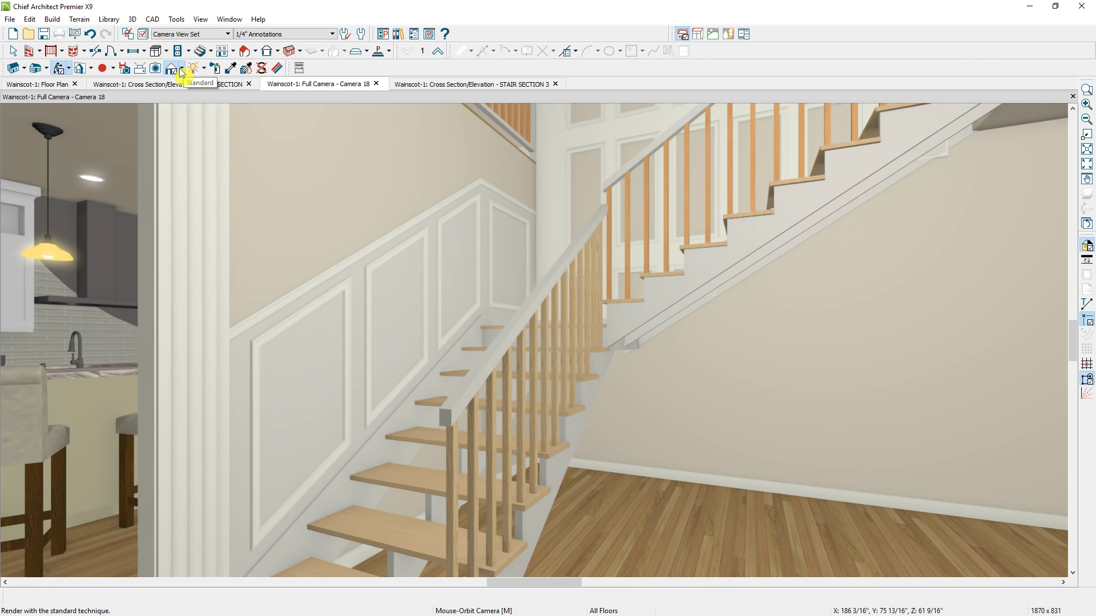
left_click(181, 69)
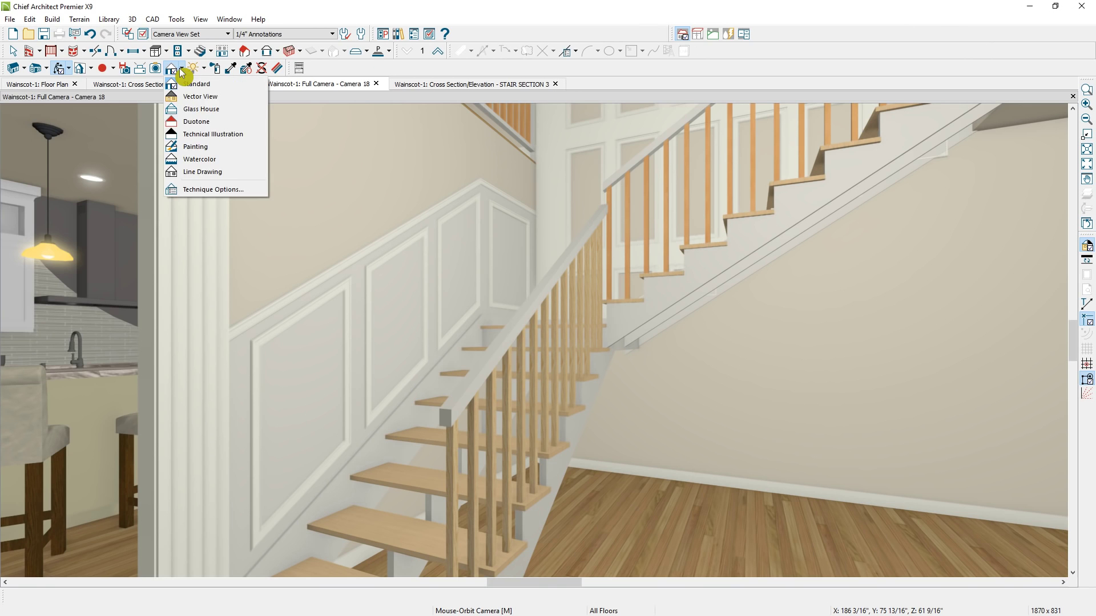
left_click(197, 136)
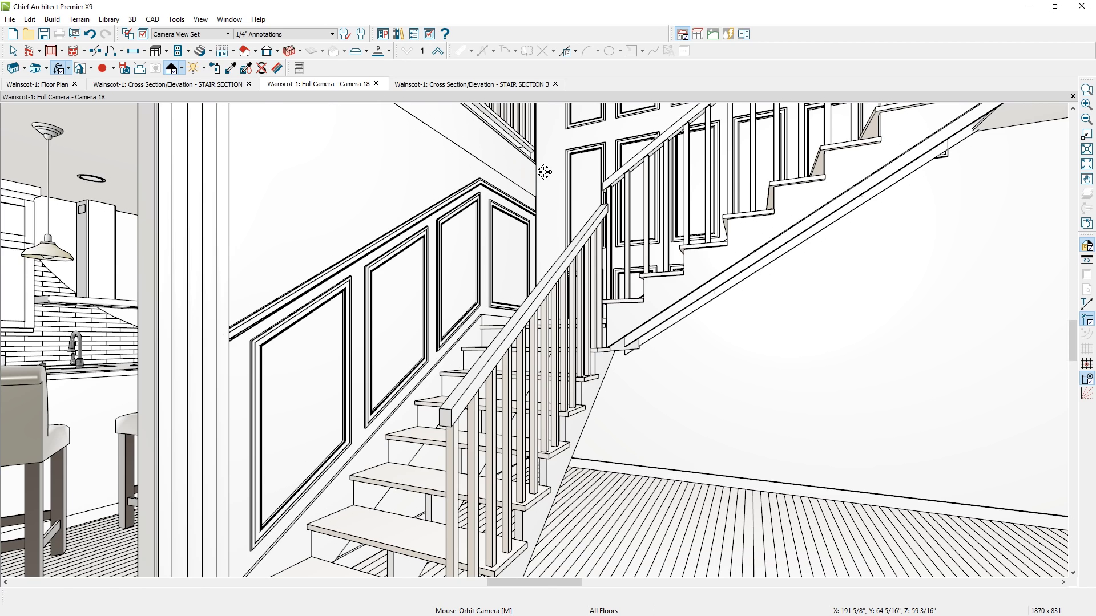
Switch to the STAIR SECTION 3 view and examine the wall's polyline solid and the first molding panel in the top row.
key("ctrl+Tab")
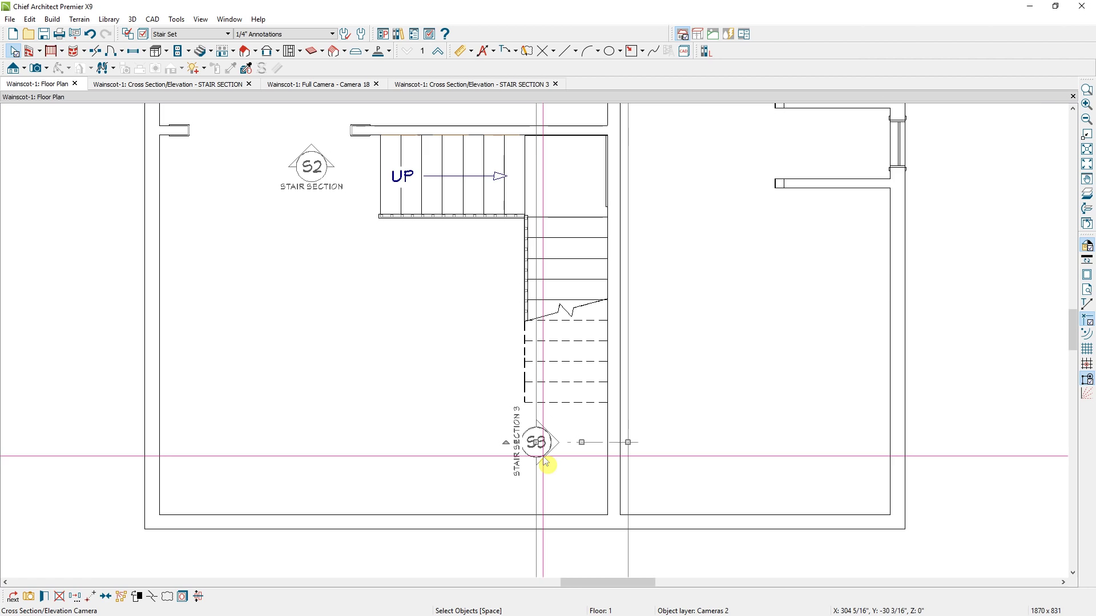
key("ctrl+Tab")
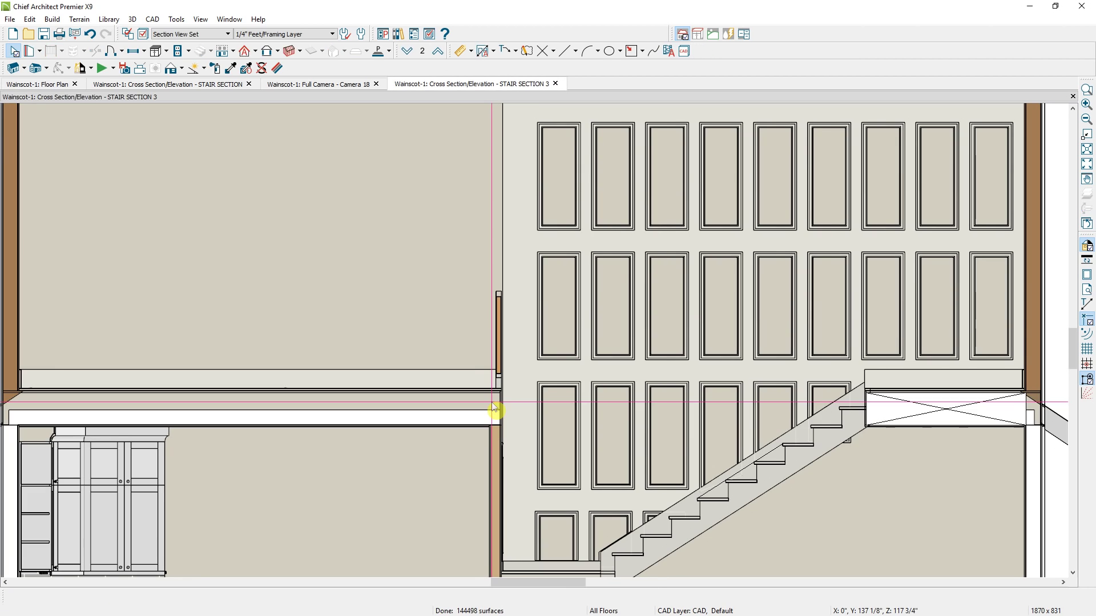
left_click(516, 386)
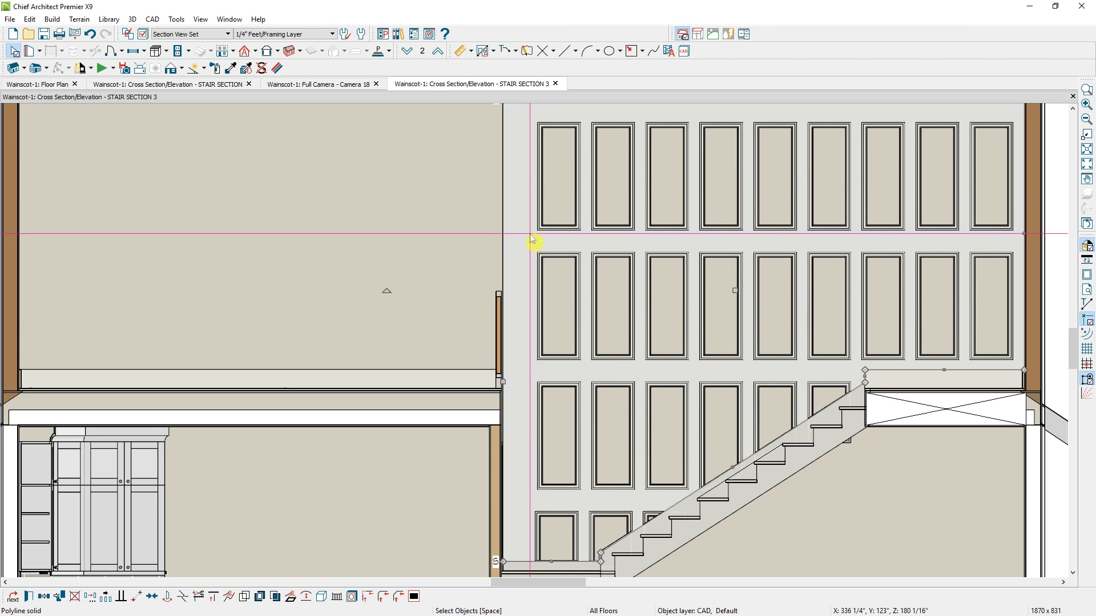
left_click(553, 234)
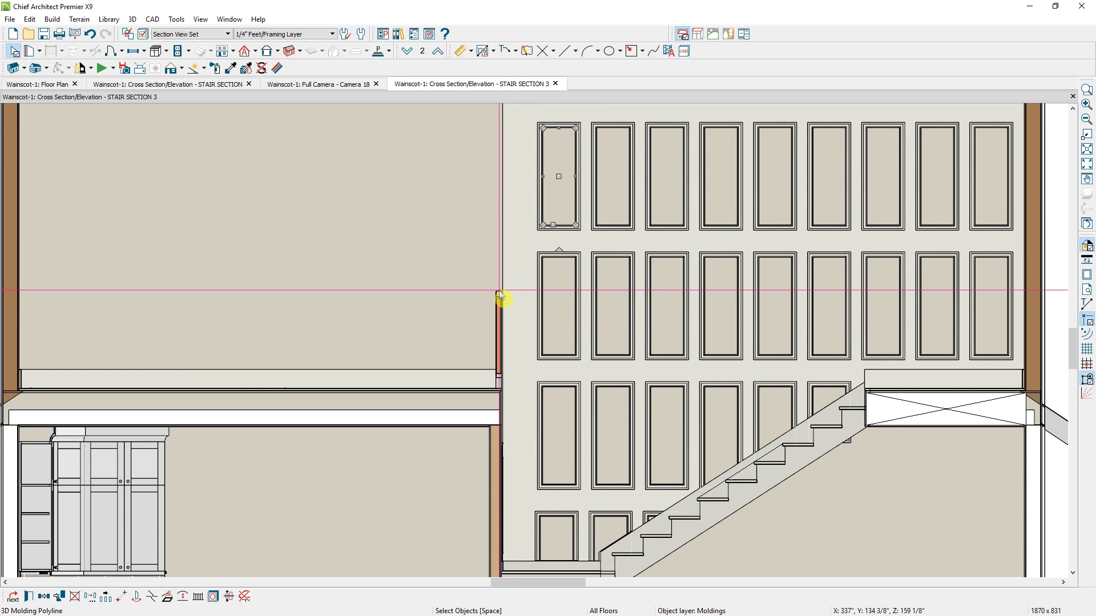
scroll(500, 296, "up", 4)
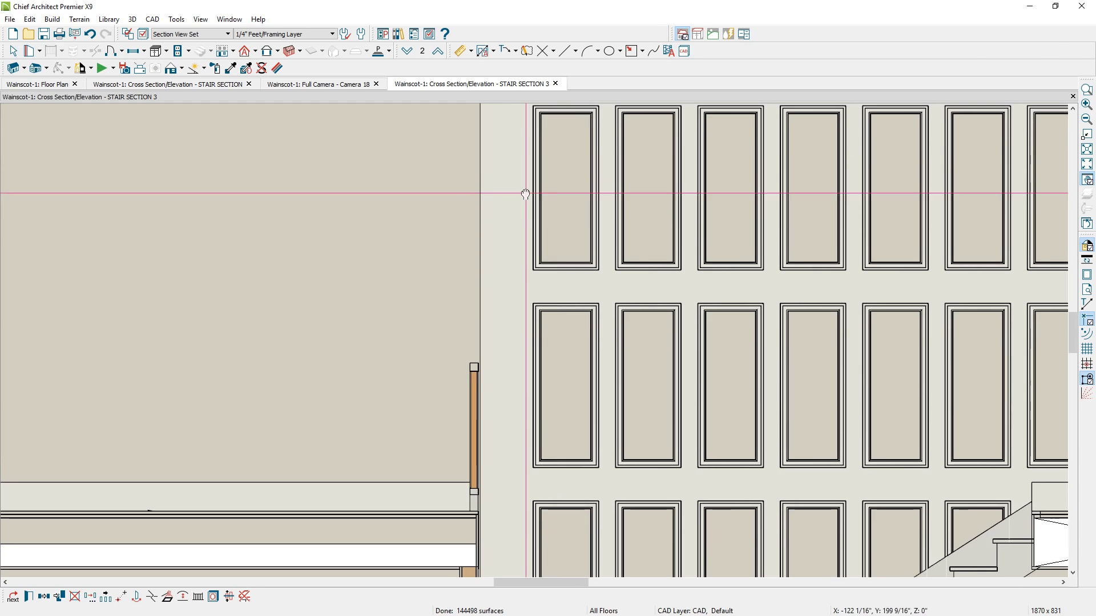
Create a backclipped cross section from the floor plan, starting below the stairs and looking at the room's plain wall opposite the lower flight.
middle_click_drag(525, 194, 511, 228)
left_click(514, 234)
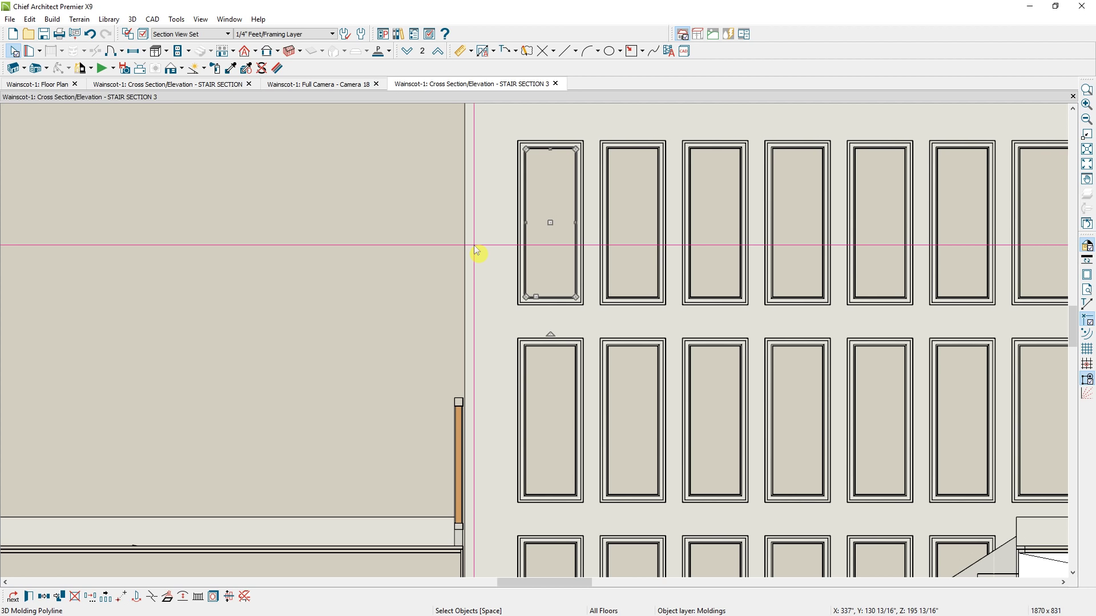
left_click(22, 68)
left_click(52, 97)
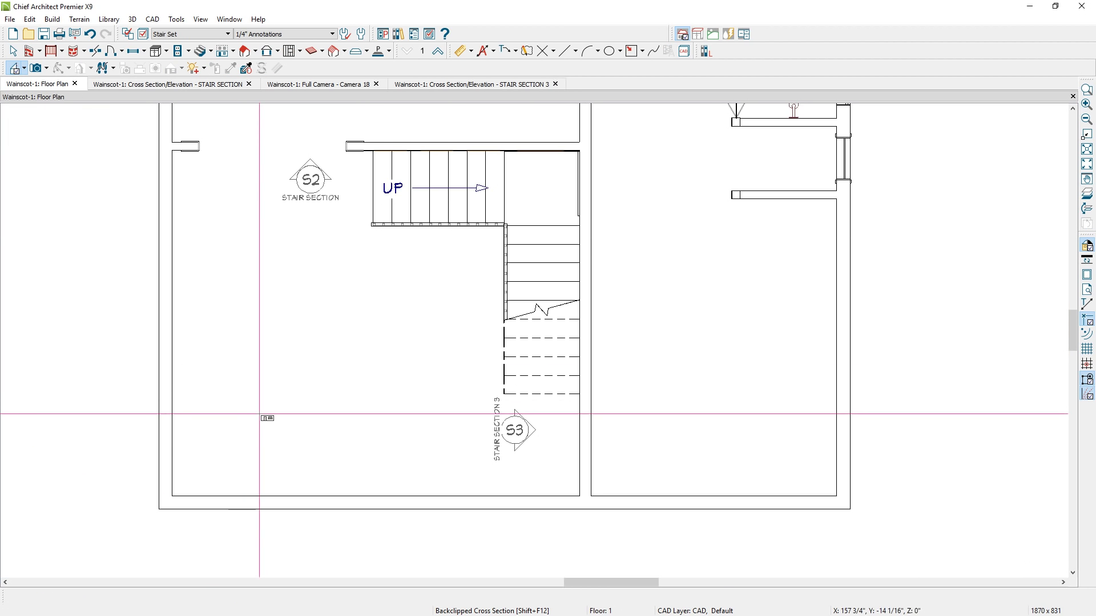
left_click_drag(283, 402, 284, 533)
left_click_drag(423, 180, 809, 389)
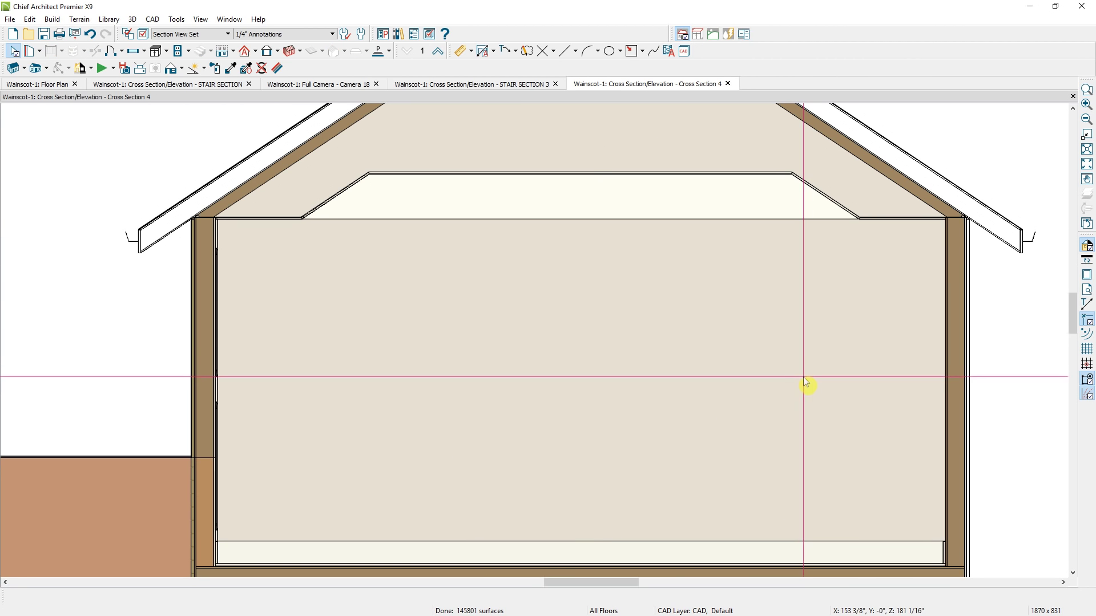
Draw a polyline solid covering the wall from the ceiling line down to the baseboard, and change its thickness.
left_click(384, 57)
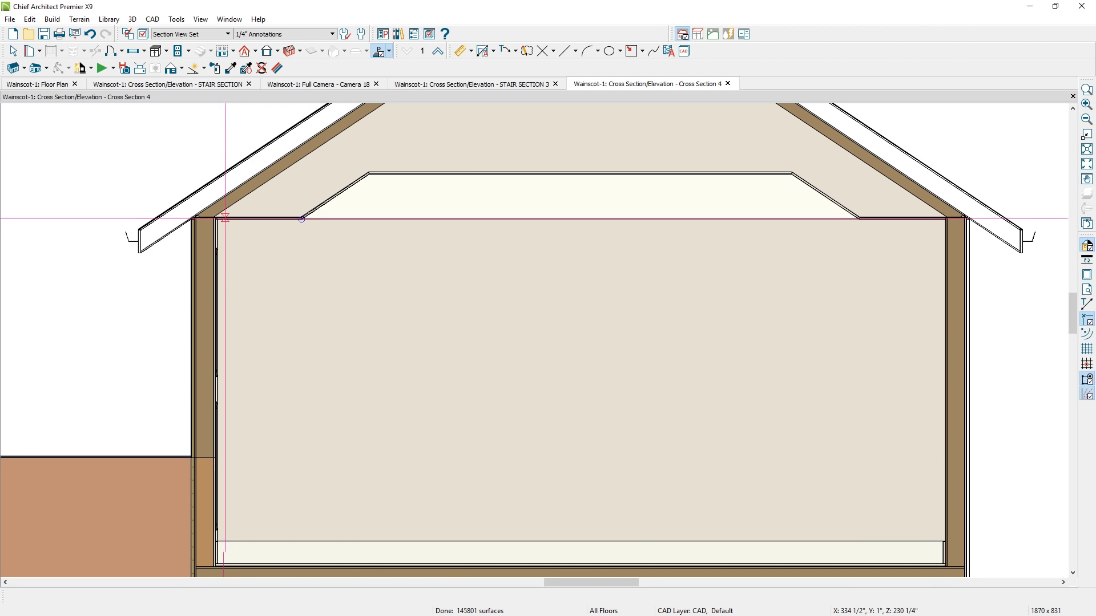
left_click_drag(225, 218, 944, 541)
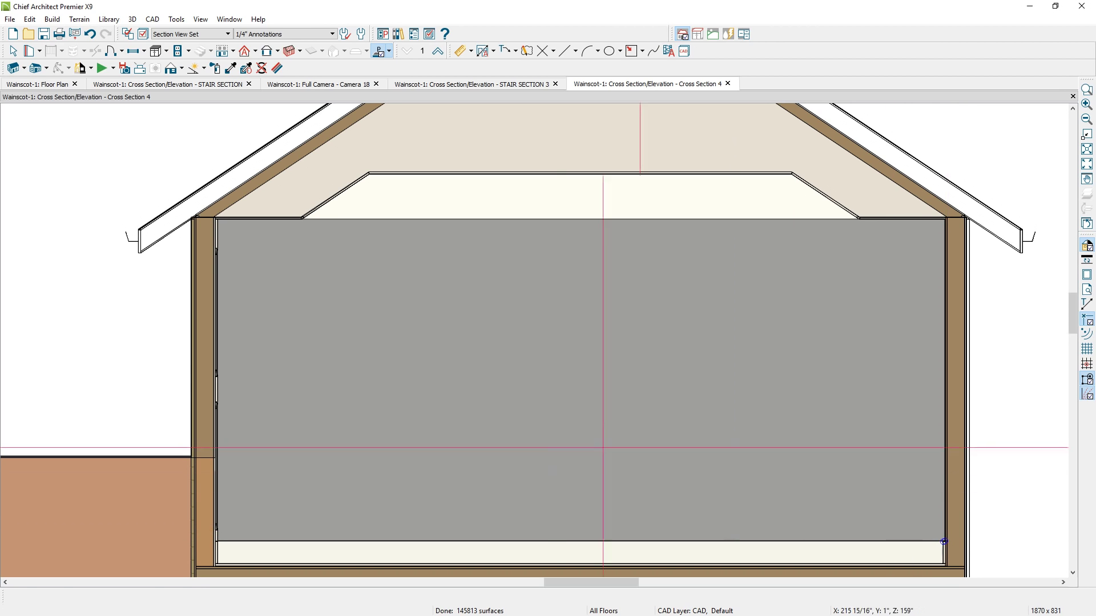
key("space")
left_click(476, 370)
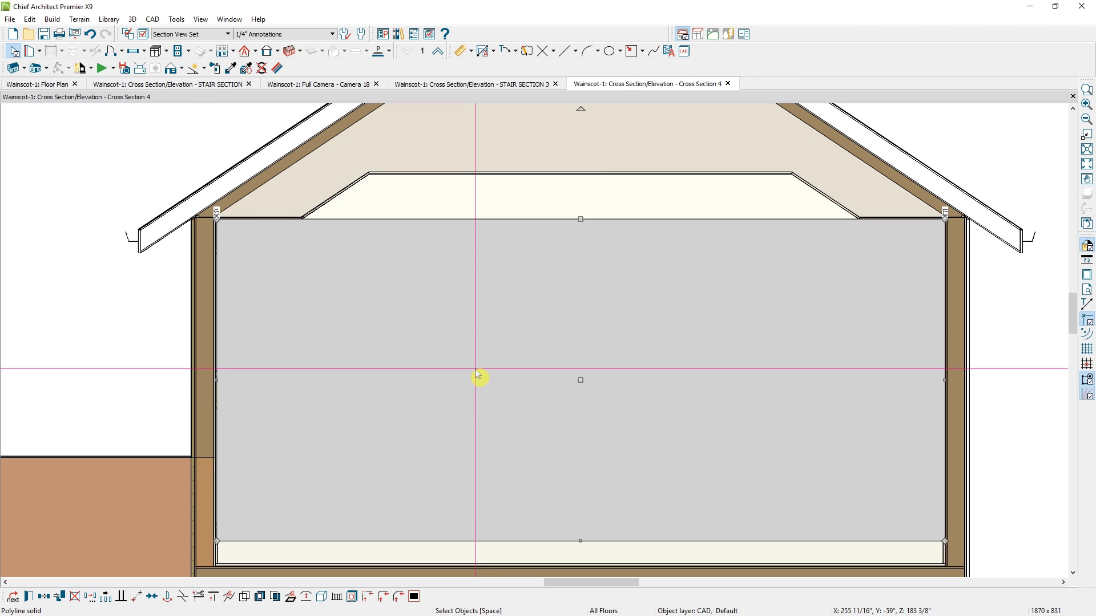
double_click(475, 370)
left_click(365, 127)
left_click_drag(366, 126, 259, 142)
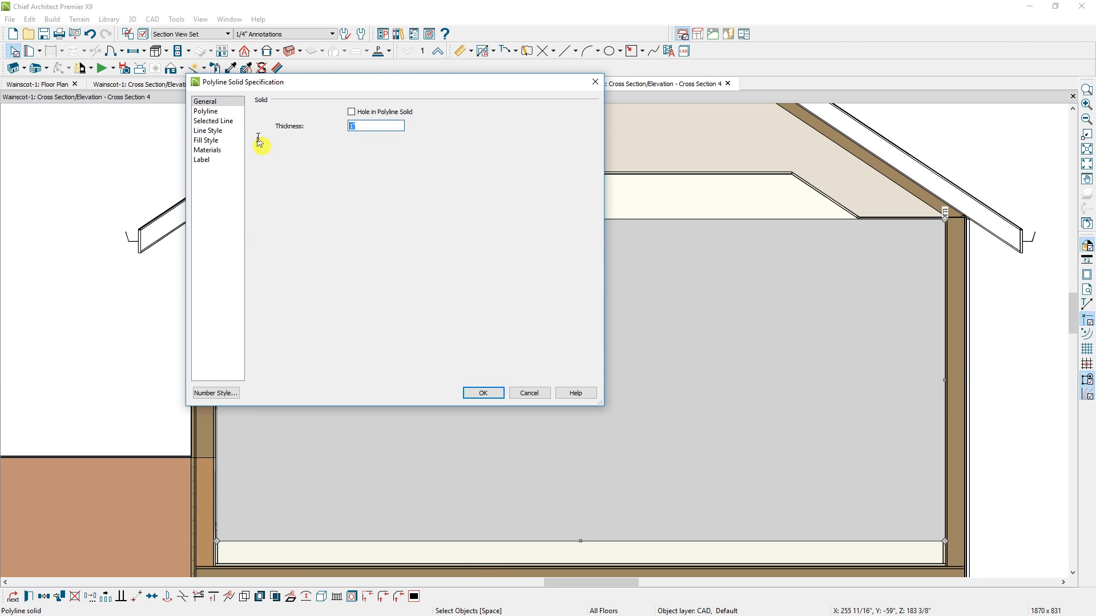
type("3/")
left_click(483, 392)
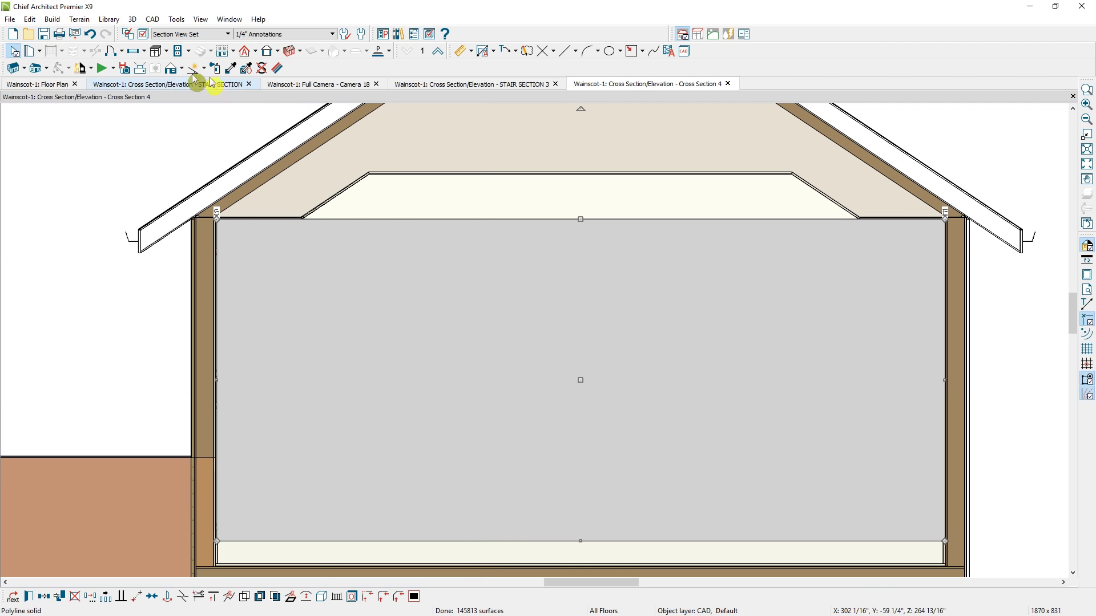
Draw a rectangular polyline solid 16" wide and 40" high near the wall panel's lower corner.
left_click(379, 53)
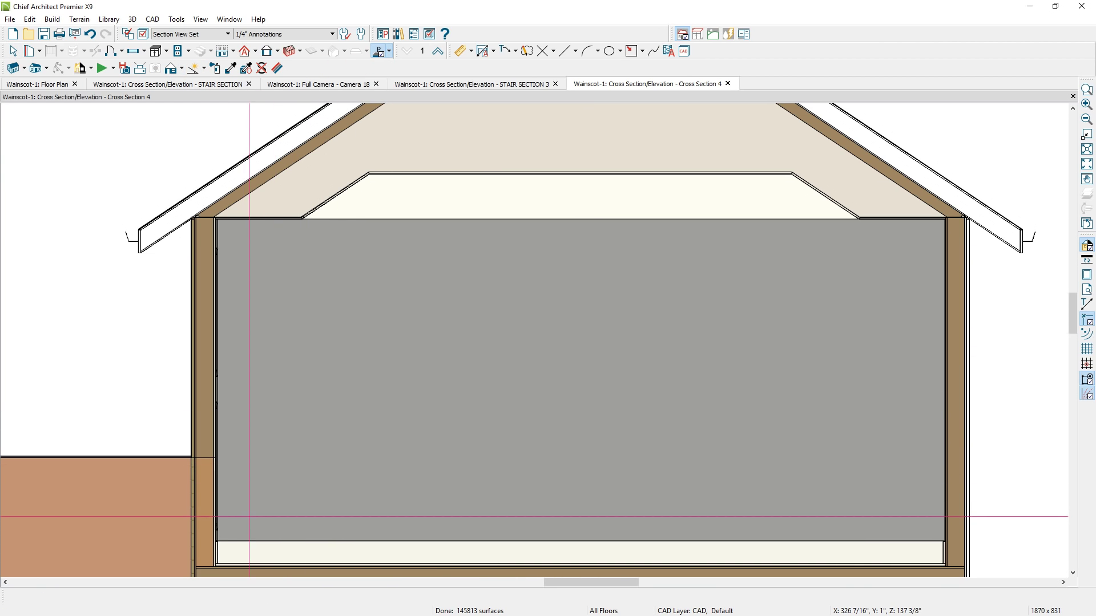
left_click_drag(245, 516, 302, 407)
key("Tab")
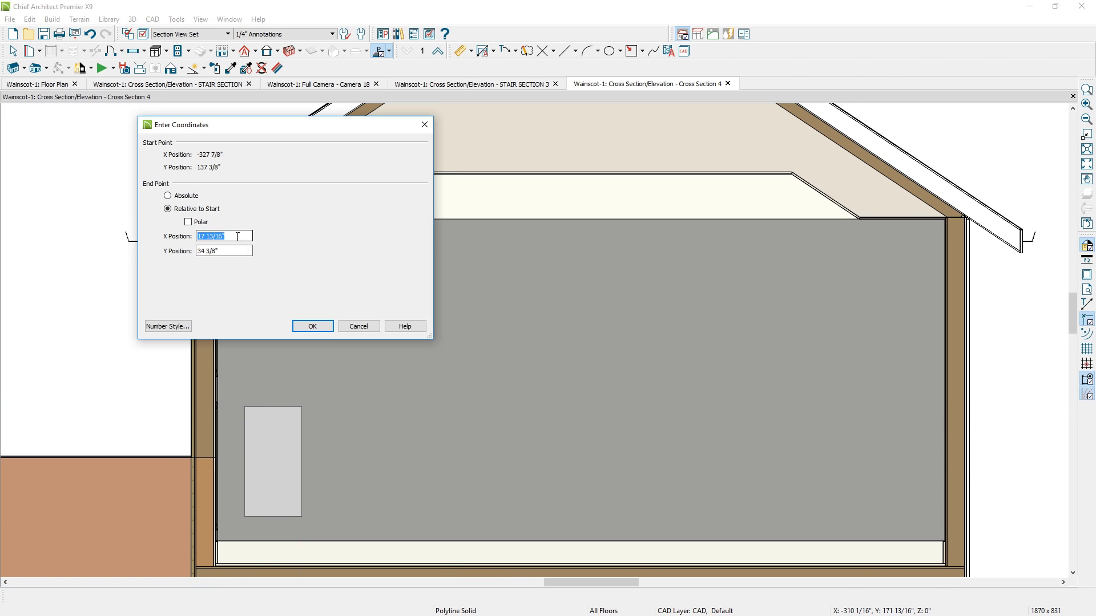
type("16")
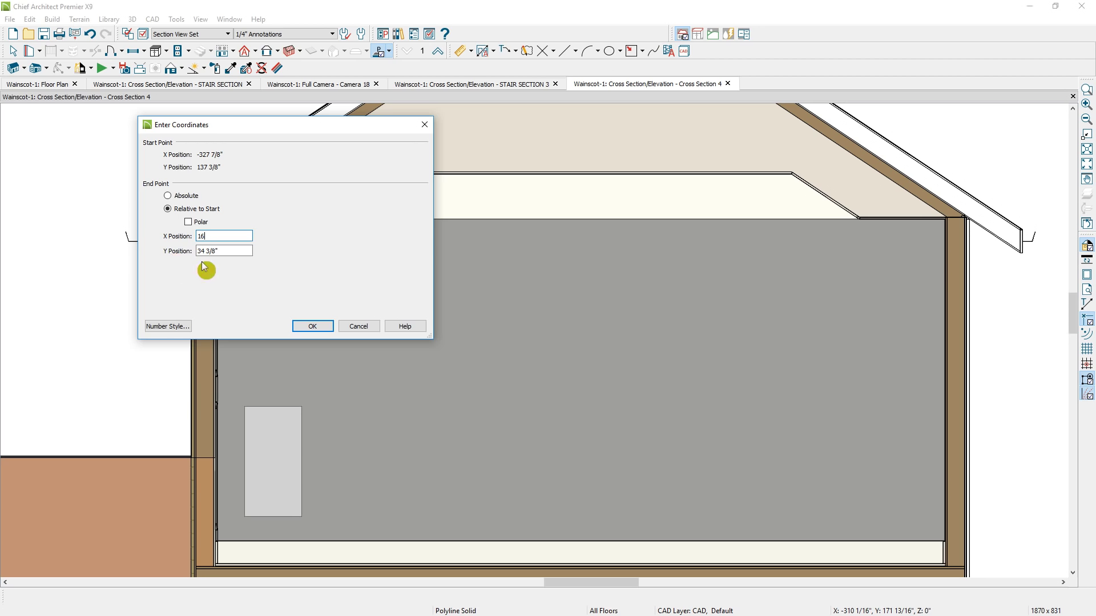
key("Tab")
type("40")
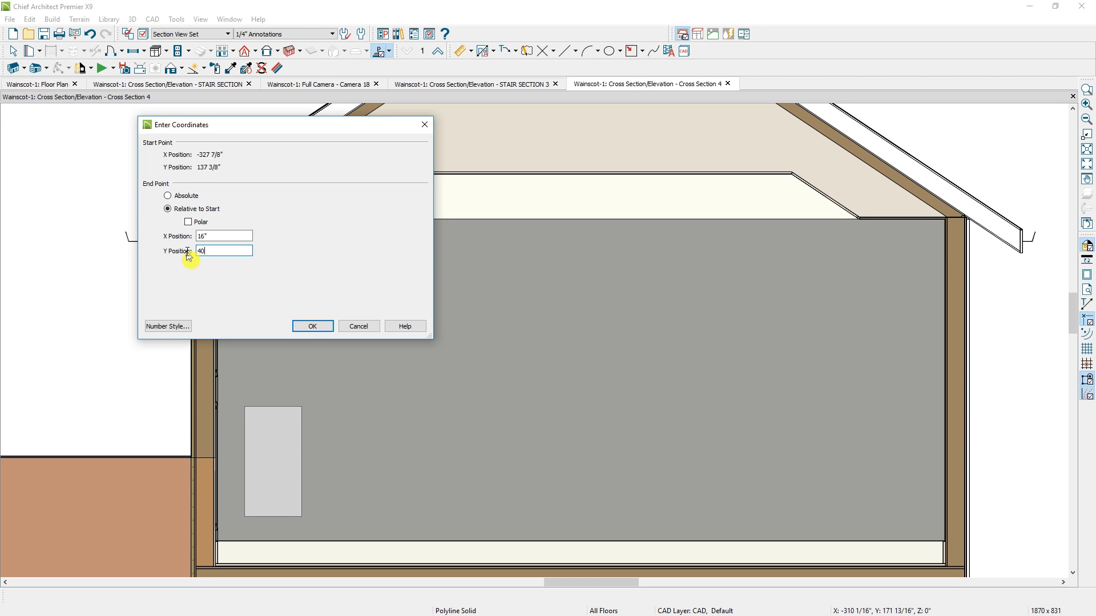
left_click(313, 328)
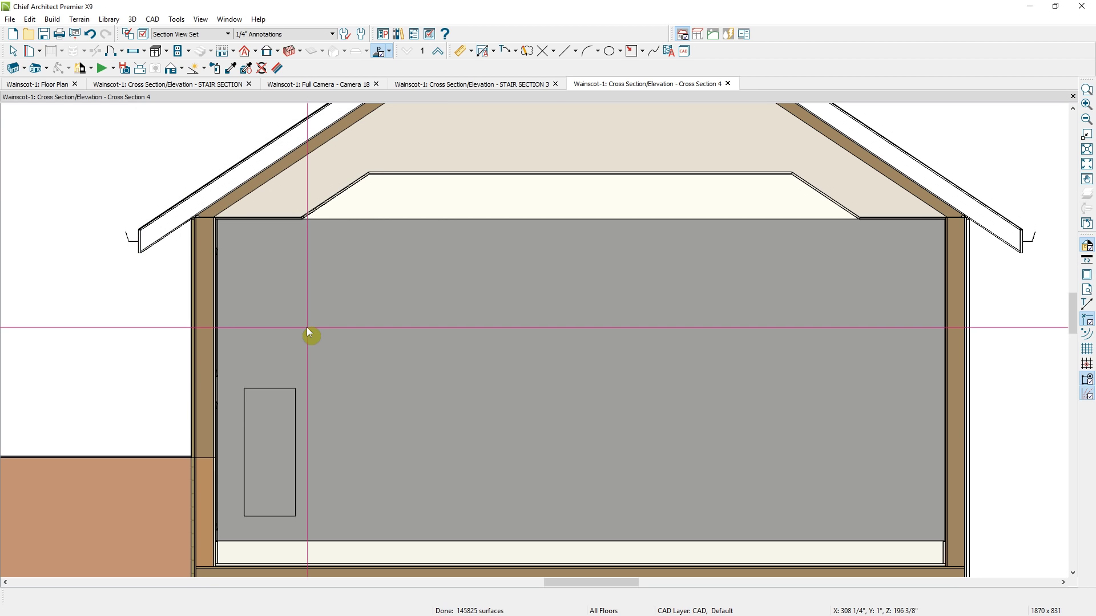
Turn the small rectangle into a hole in the wall's polyline solid.
left_click(301, 403)
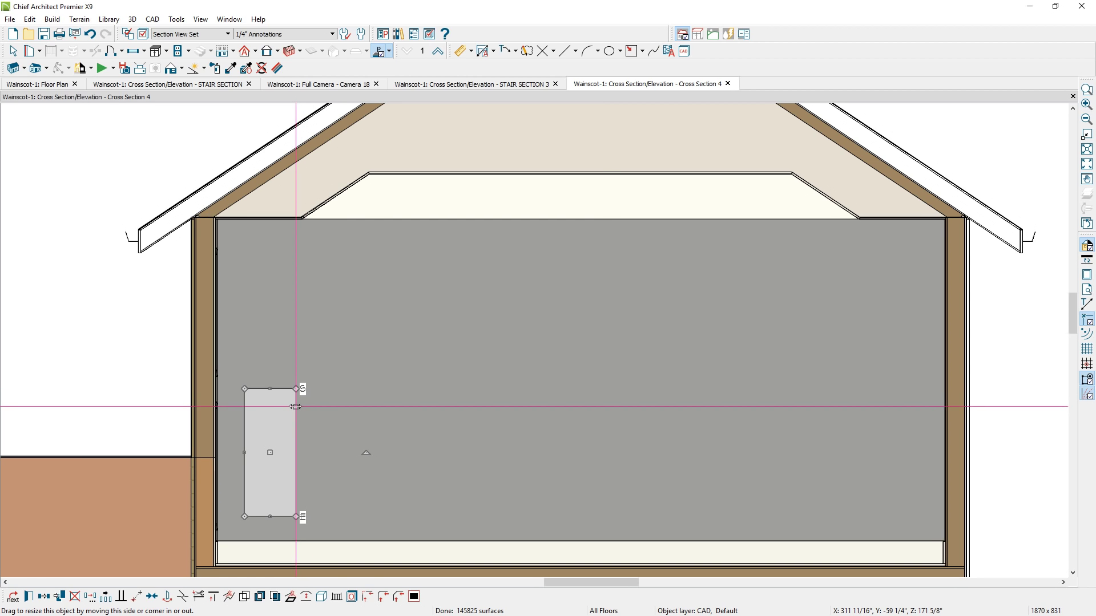
double_click(295, 406)
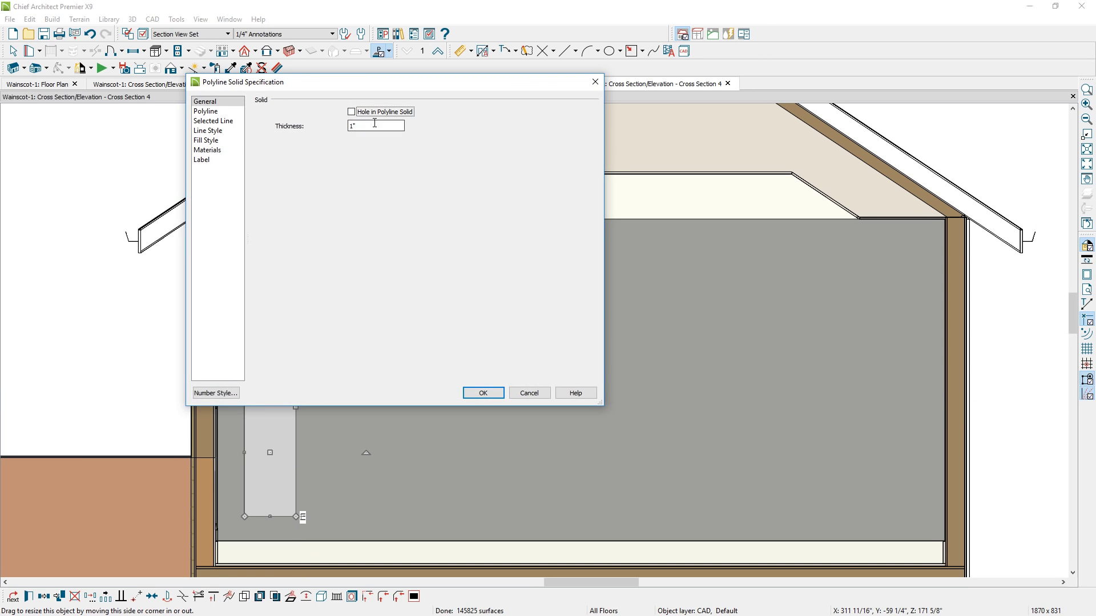
left_click(360, 113)
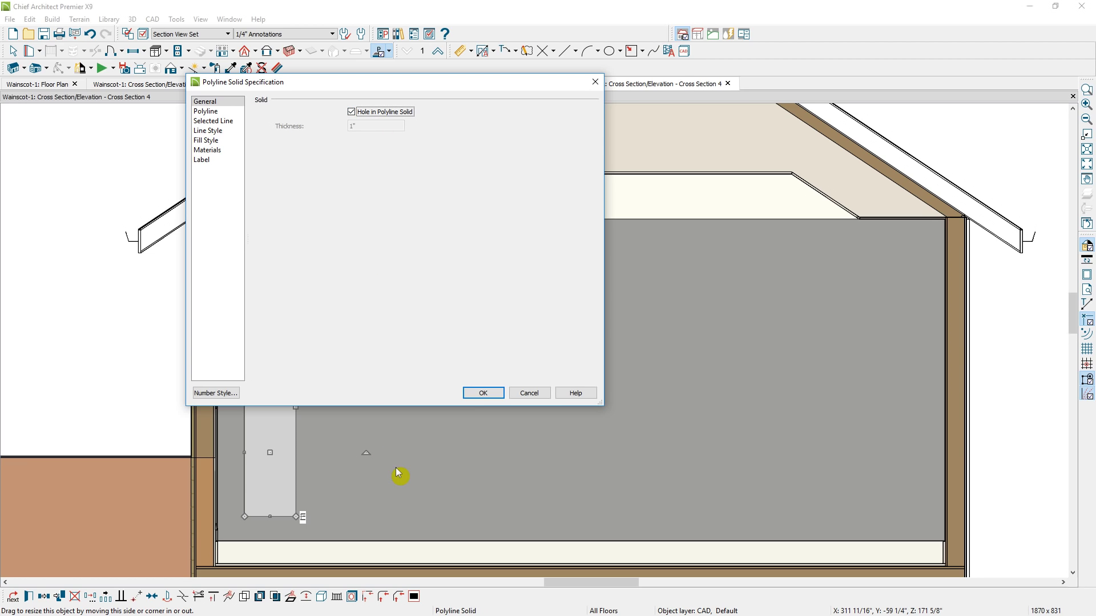
left_click(483, 392)
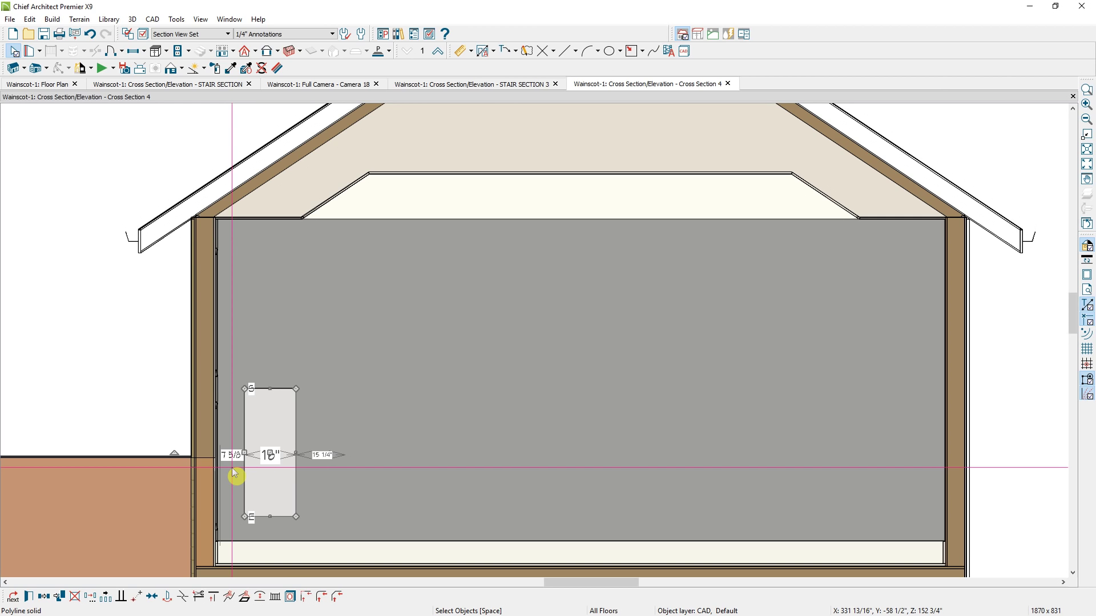
Look at the w5.PNG reference photo, and set the Concentric jump to 2" with the Default edit type in the edit behavior preferences.
key("alt+Tab")
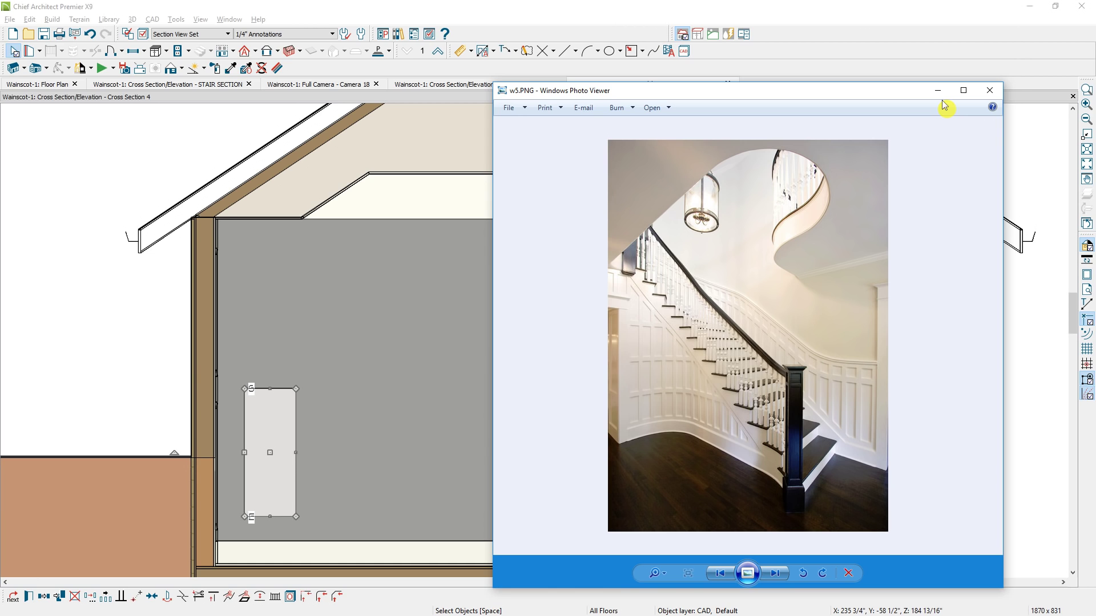
left_click(933, 89)
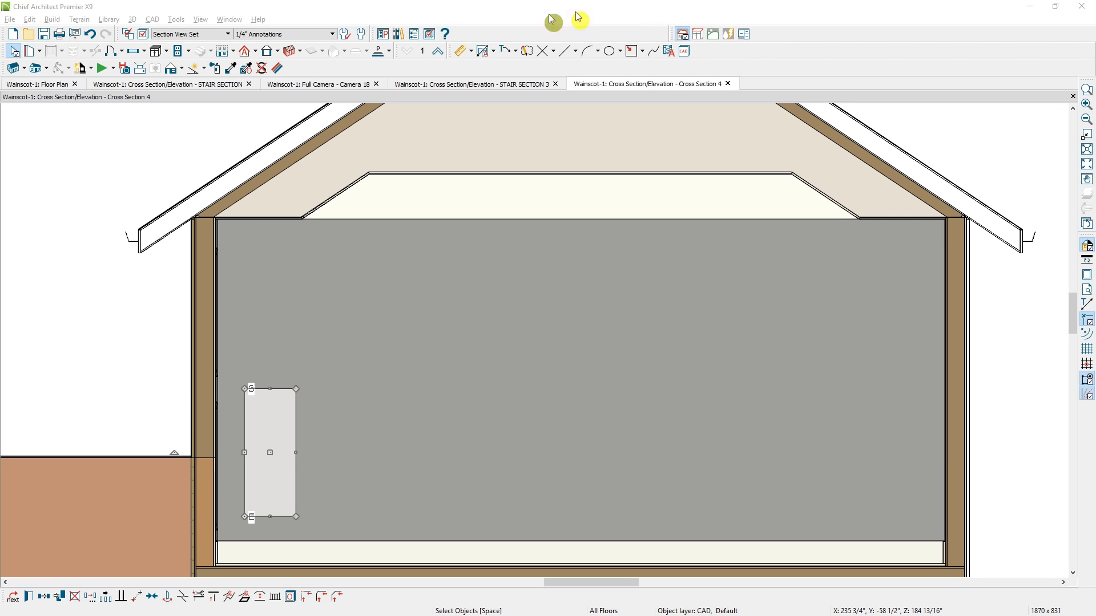
left_click(382, 34)
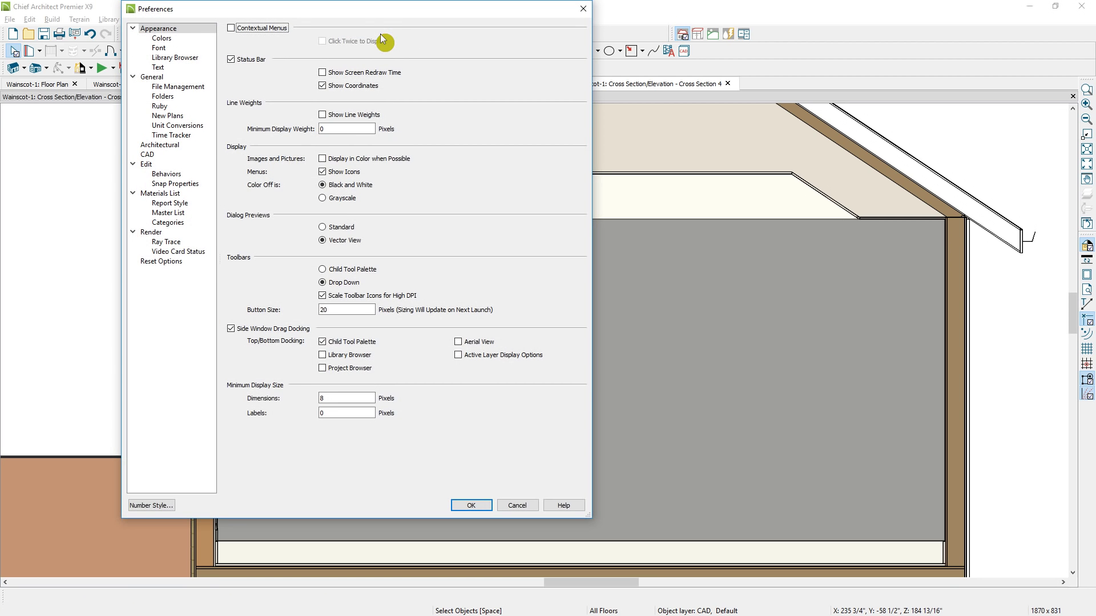
left_click(173, 167)
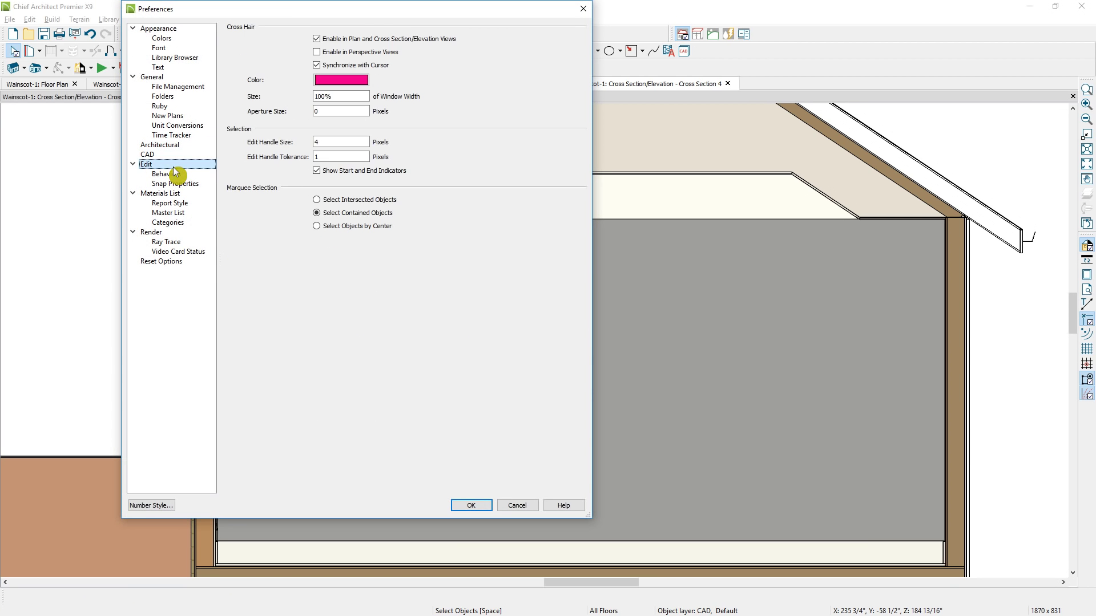
left_click(180, 174)
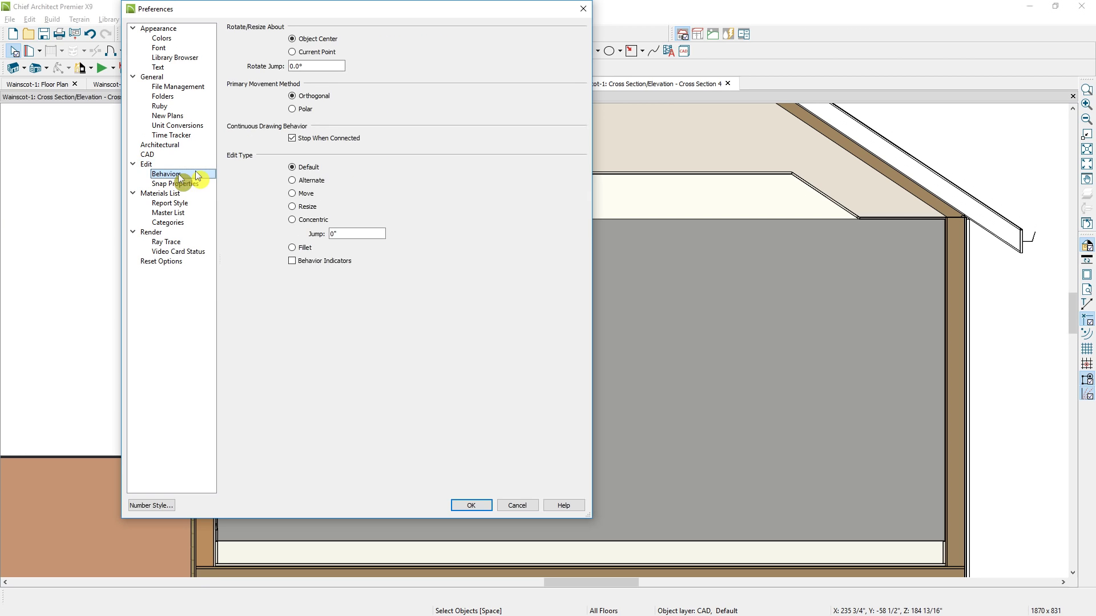
left_click(293, 221)
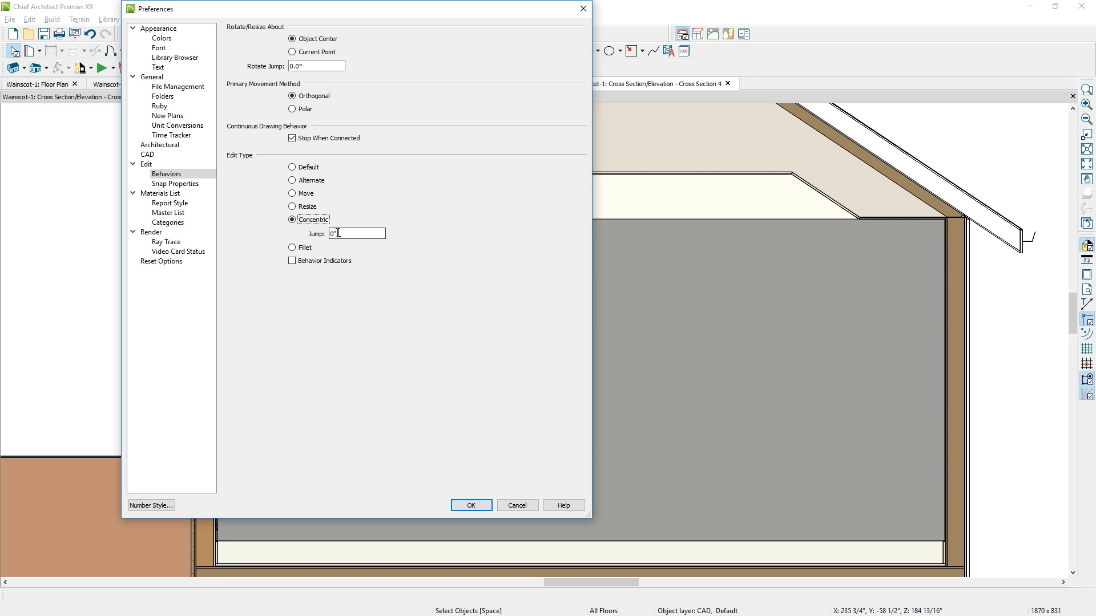
type("2")
left_click(293, 171)
left_click(471, 506)
Copy the rectangular hole's outline in place and resize the copy concentrically inward by 2".
left_click(294, 501)
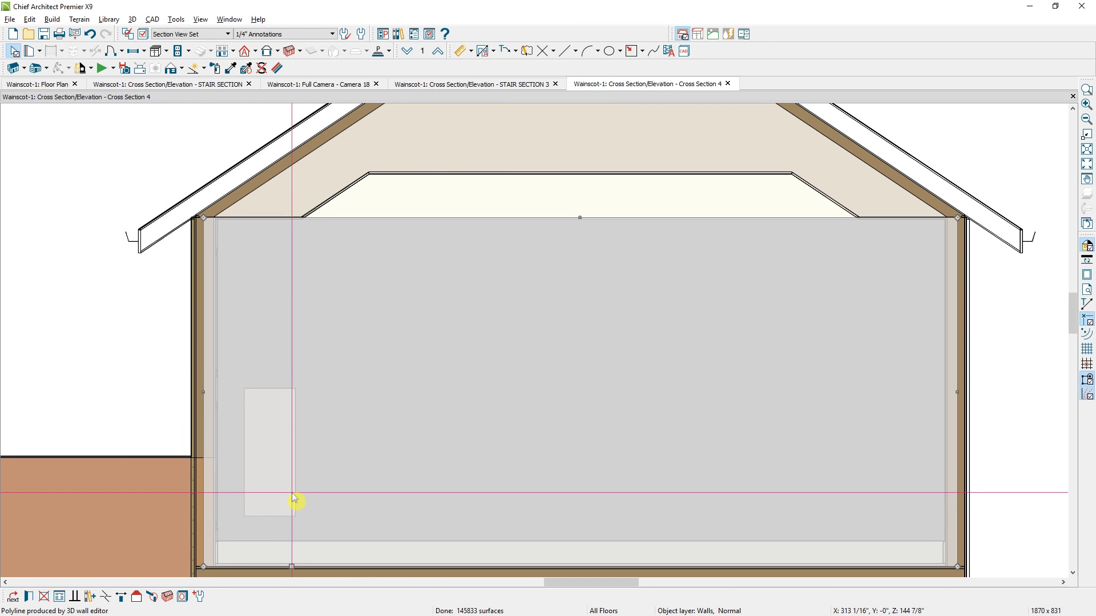
left_click(293, 498)
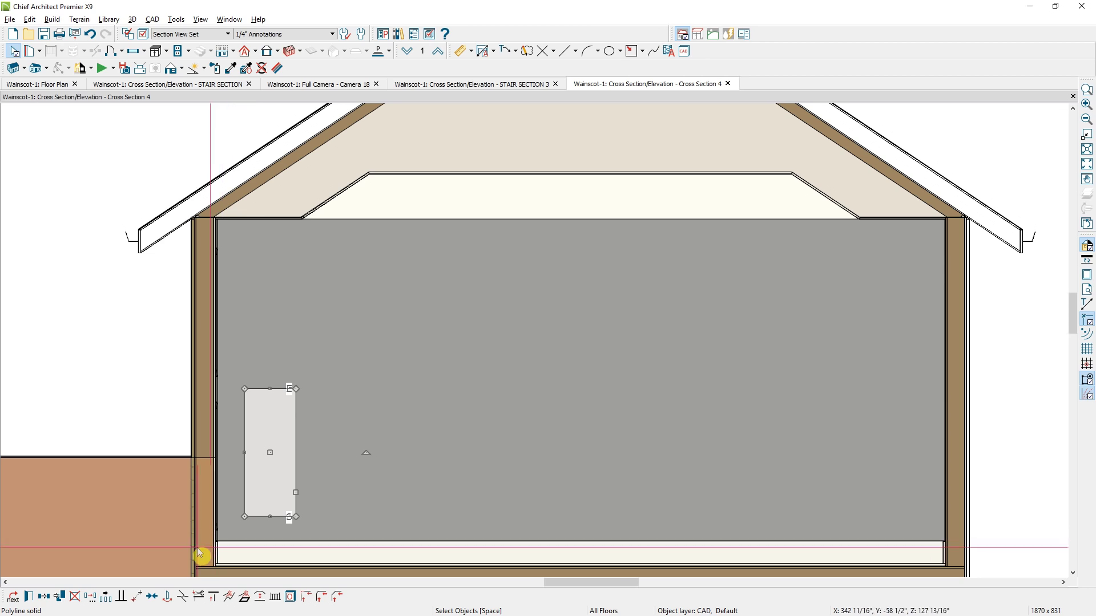
left_click(63, 599)
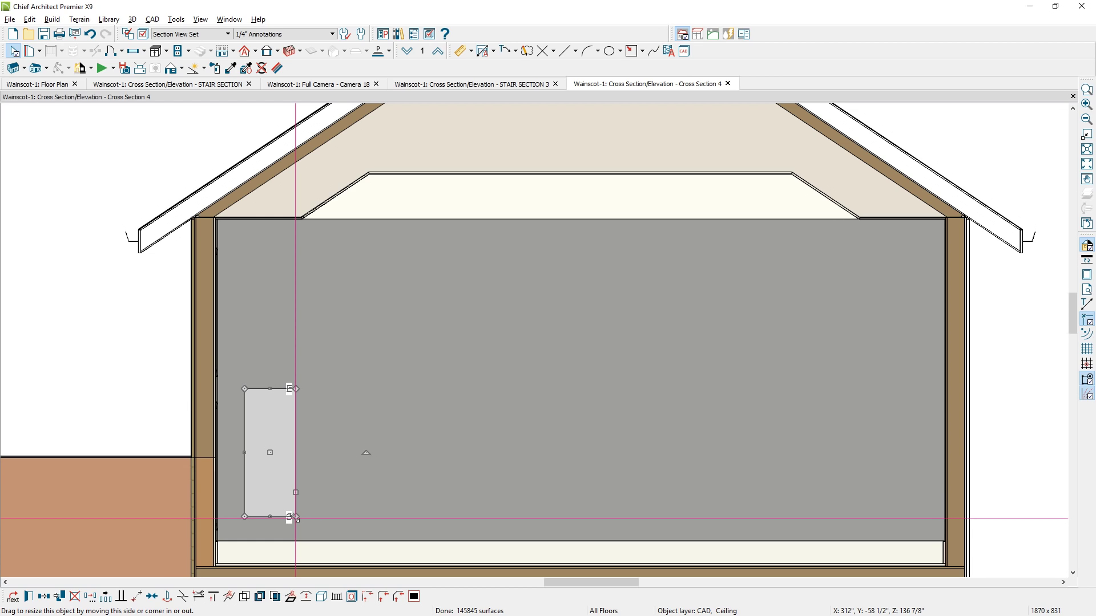
left_click_drag(291, 517, 286, 509)
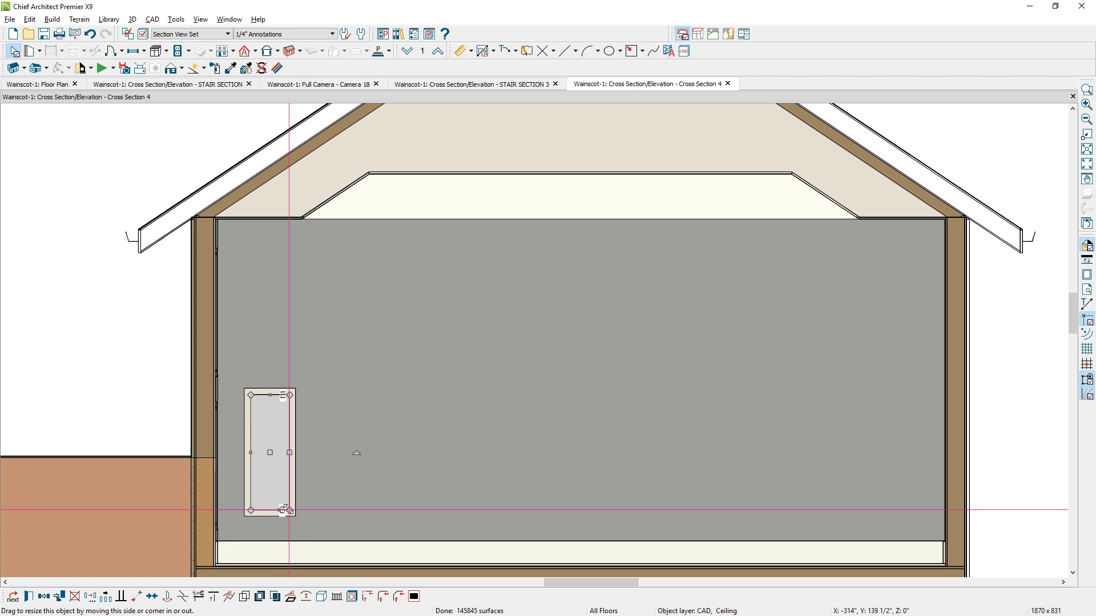
Convert the inner rectangle into a 3D Molding Polyline.
left_click(290, 597)
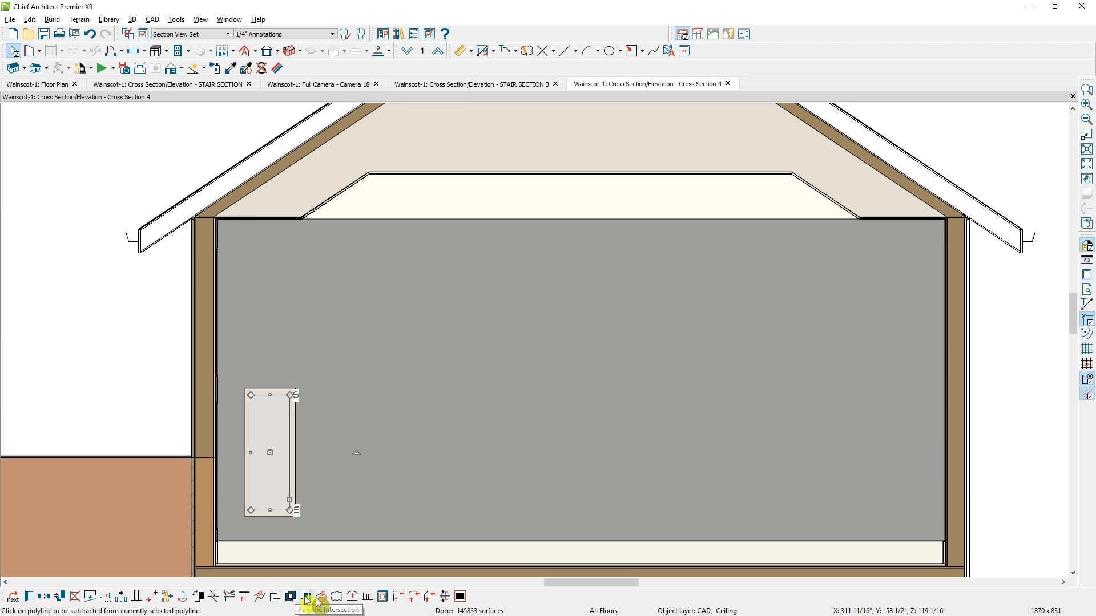
left_click(321, 597)
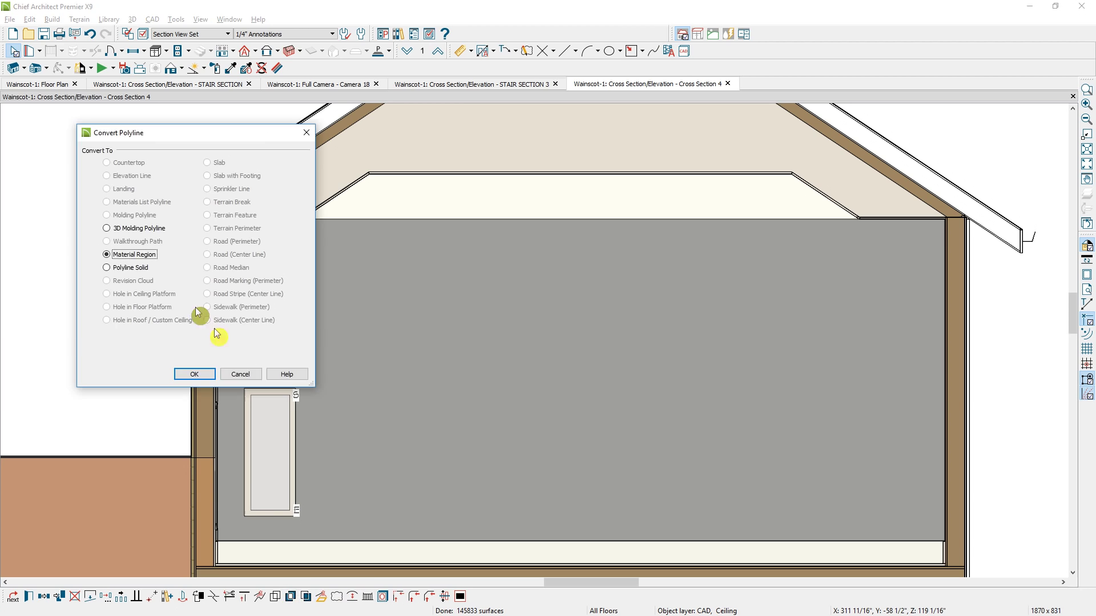
left_click(139, 228)
left_click(212, 375)
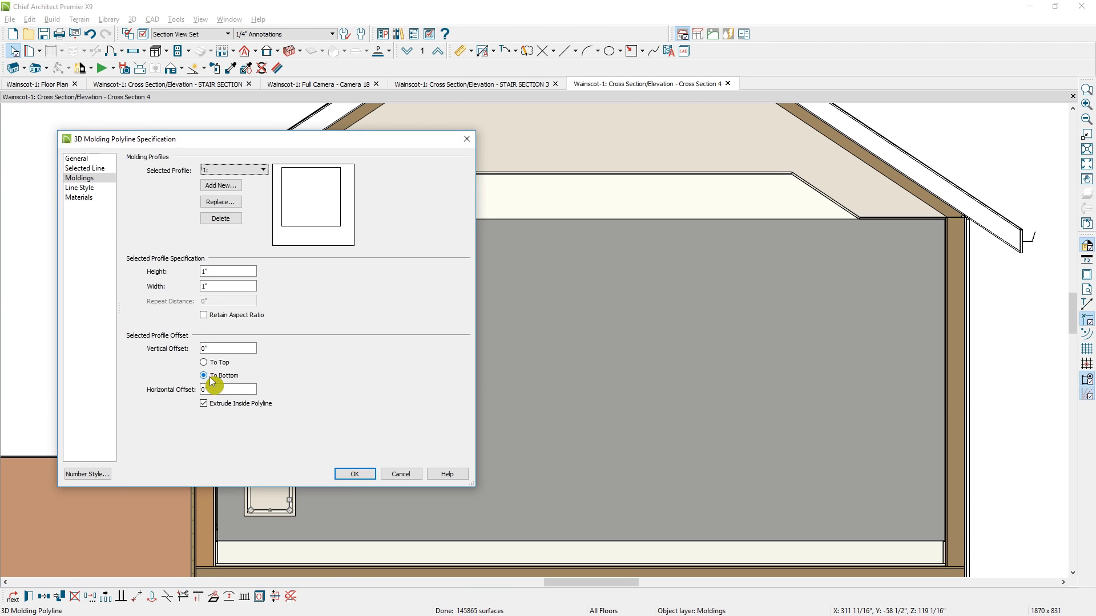
Try the CR-02 chair rail as the 3D molding polyline's profile with a height of 2", and undo the molding.
left_click(236, 203)
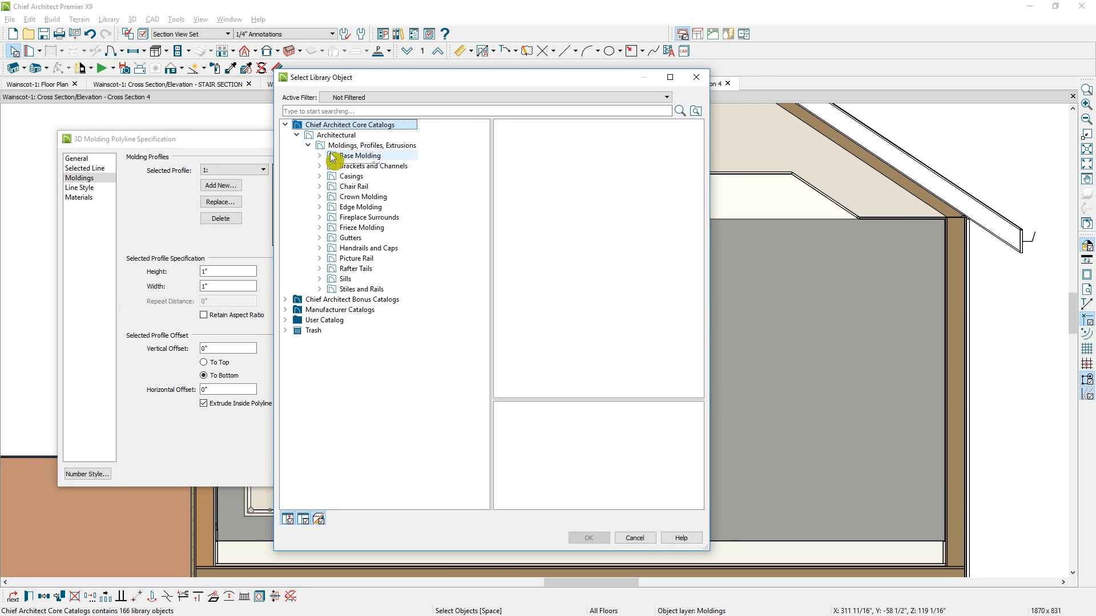
left_click(351, 186)
left_click(532, 316)
double_click(532, 316)
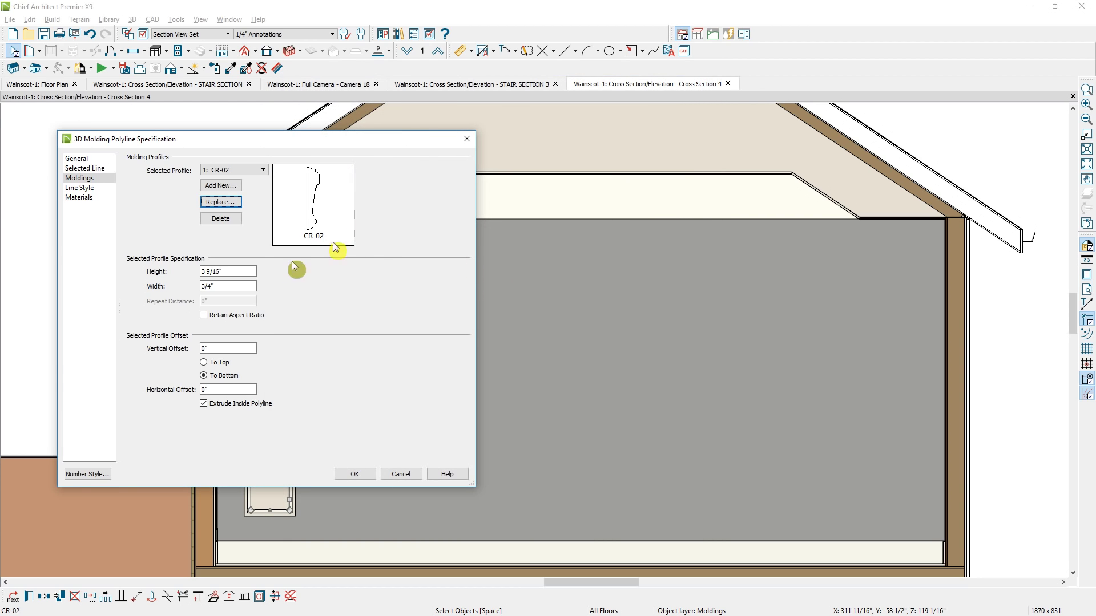
left_click(227, 271)
type("2")
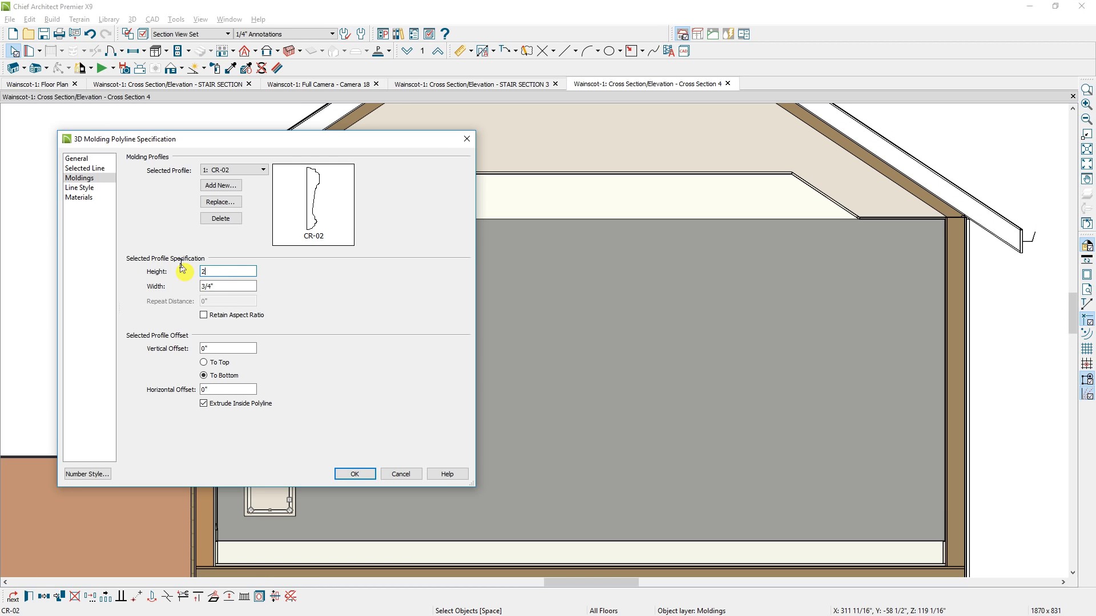
key("Tab")
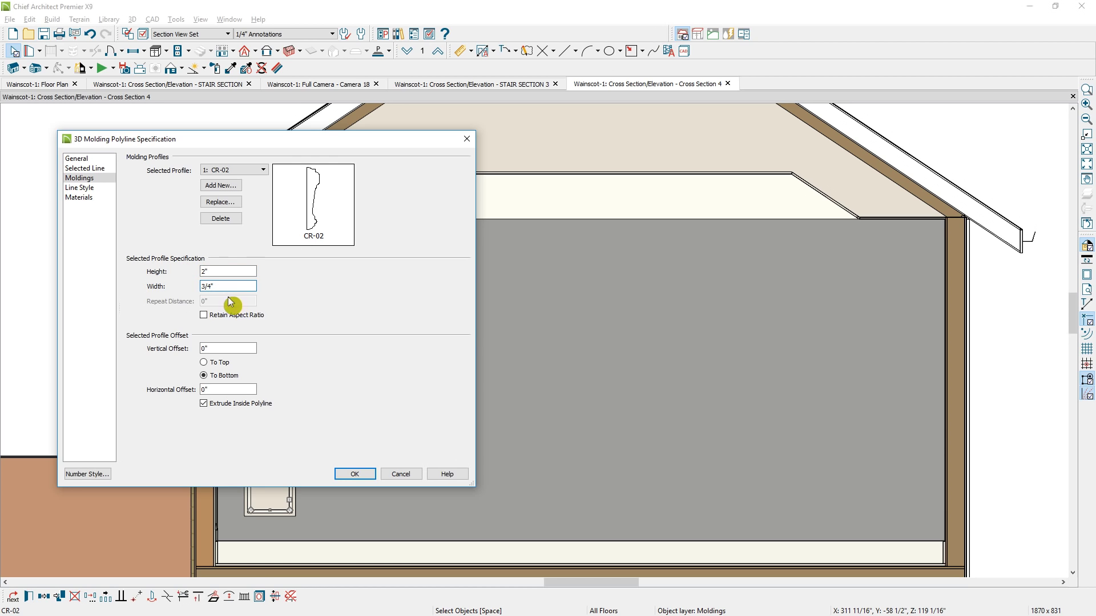
left_click(211, 291)
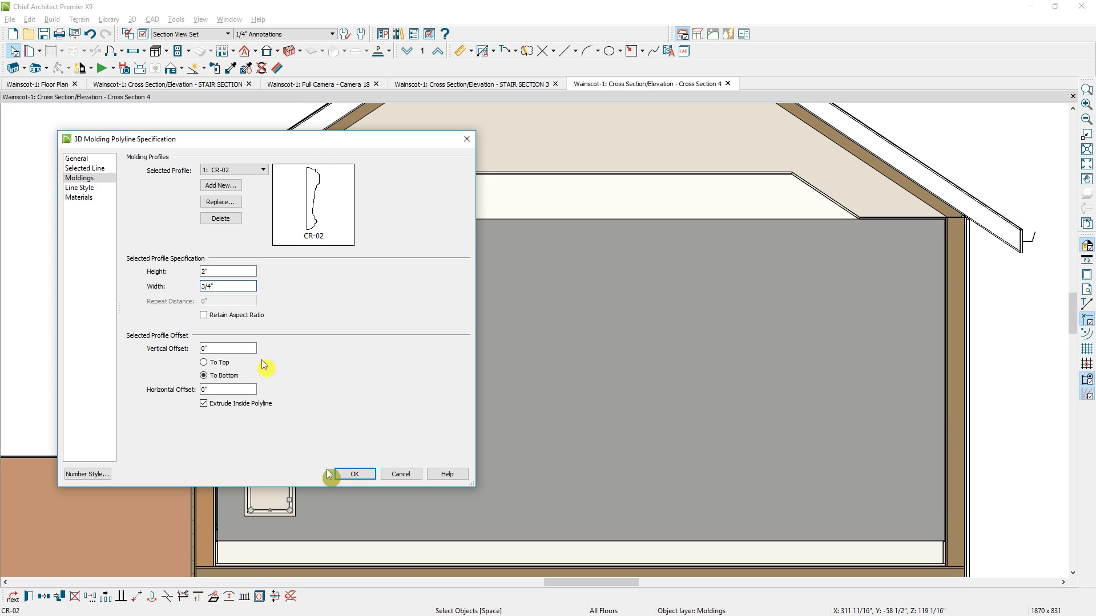
left_click(355, 475)
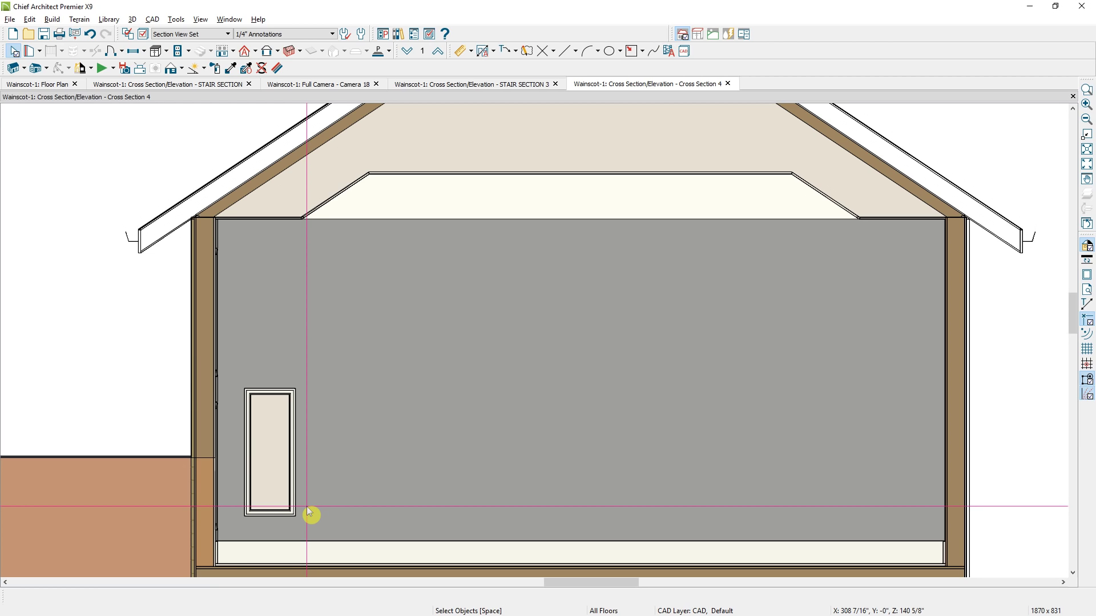
key("ctrl+z")
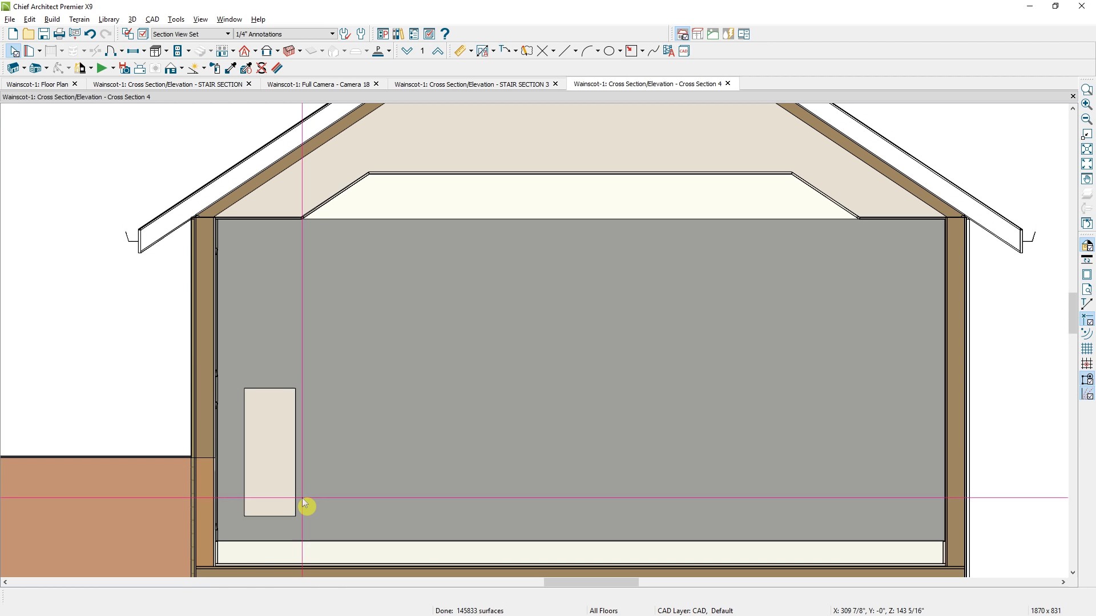
Copy the rectangular hole's outline in place again and resize the copy concentrically inward by 2".
left_click(297, 496)
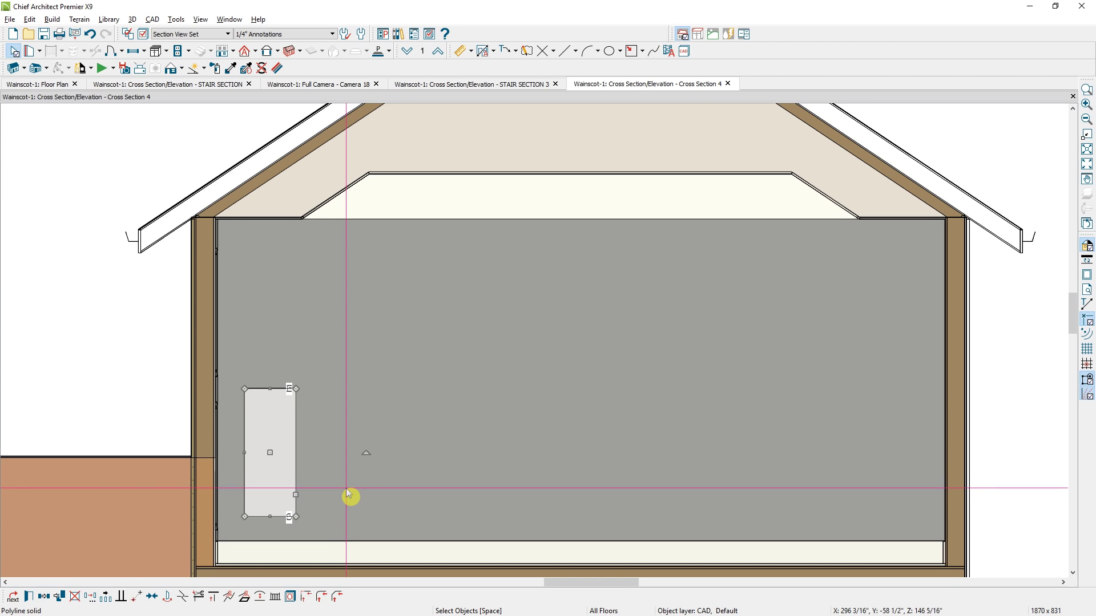
left_click(60, 597)
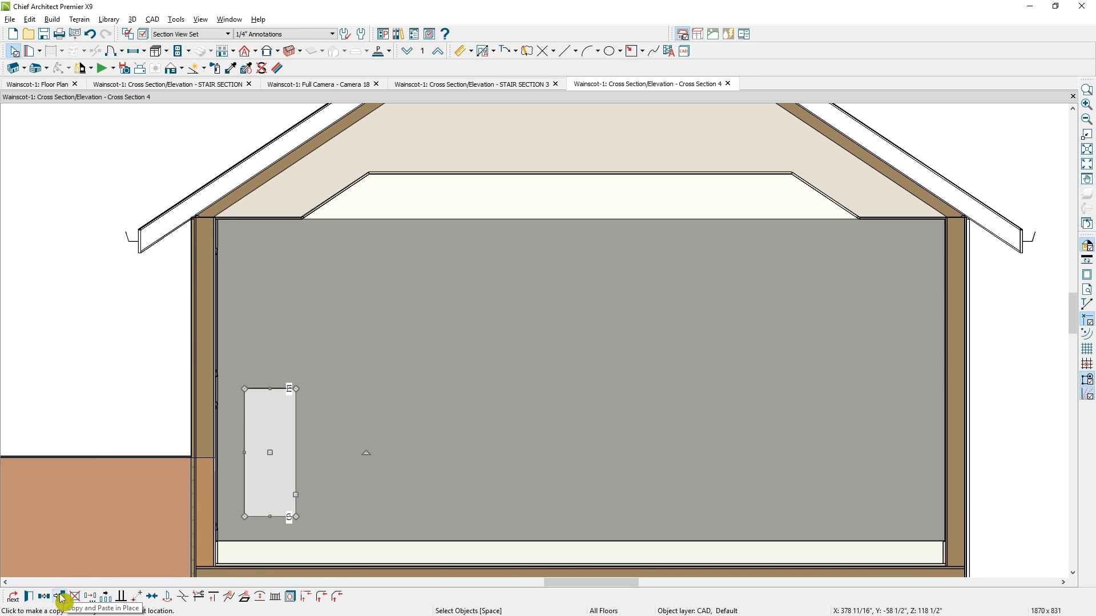
left_click(61, 597)
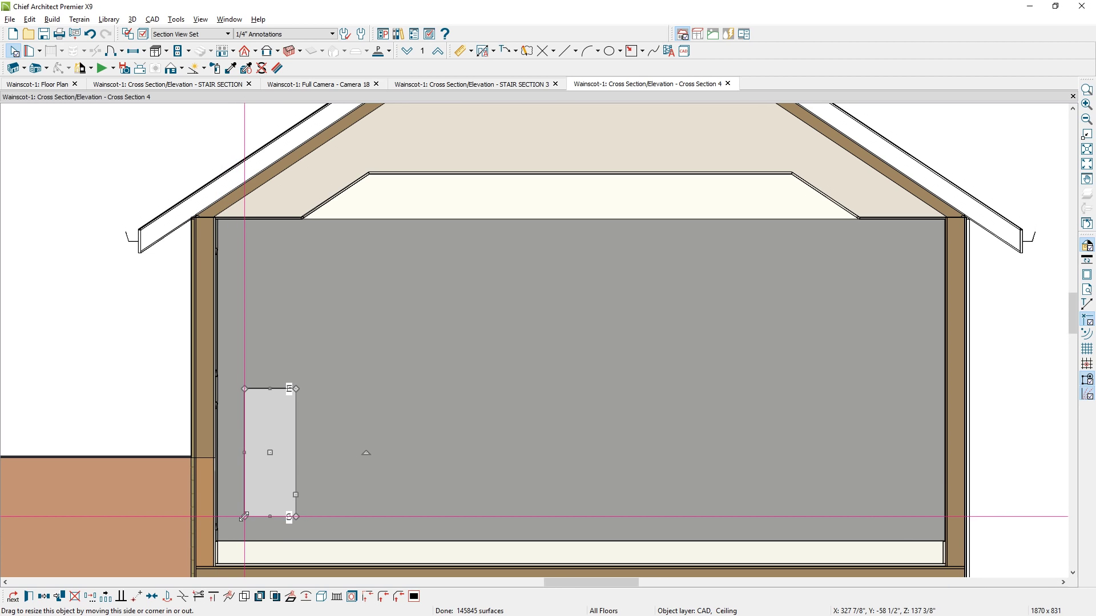
left_click_drag(245, 516, 251, 509)
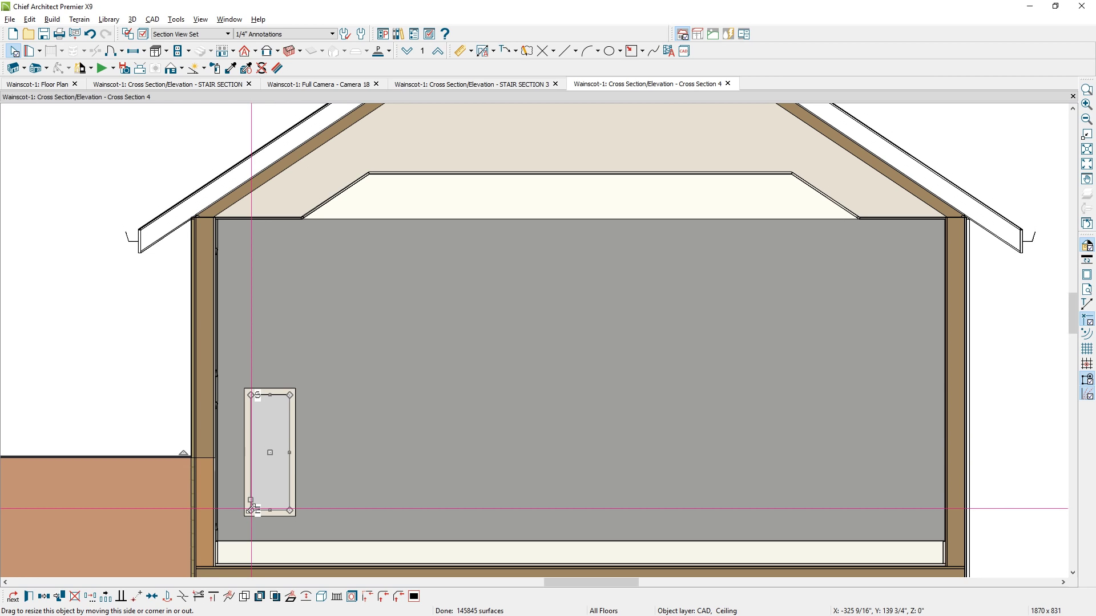
Convert the concentric inner rectangle into a 3D Molding Polyline that frames the recessed panel.
left_click(296, 597)
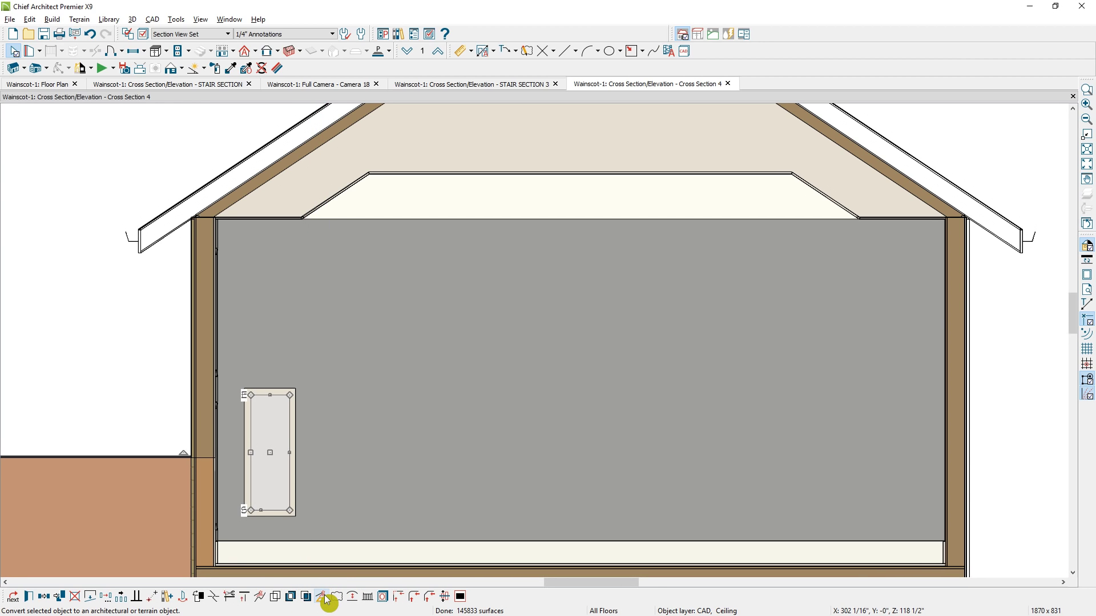
left_click(322, 597)
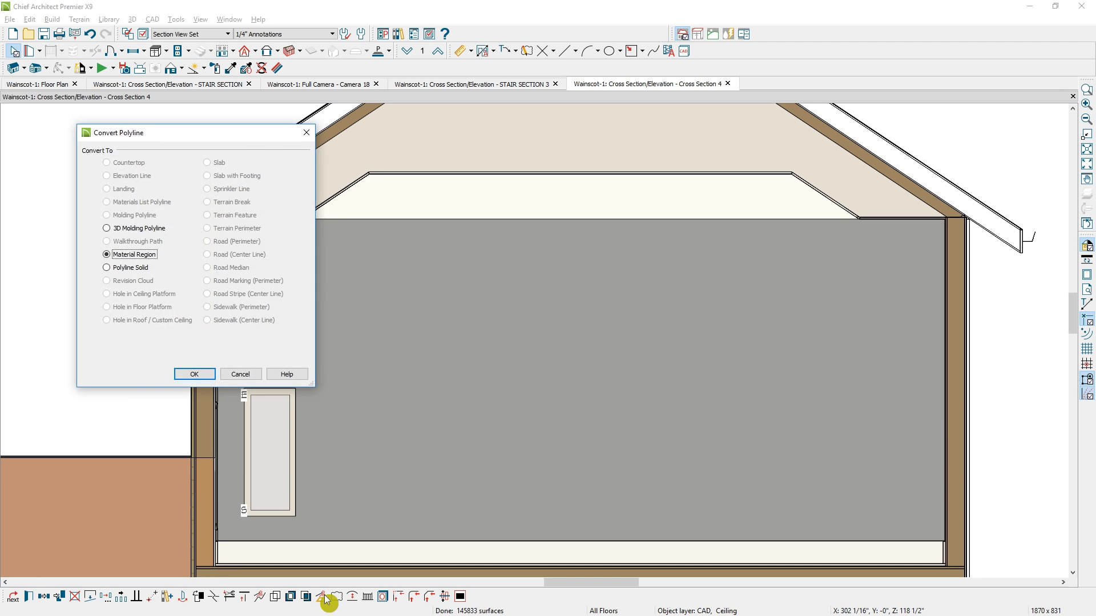
left_click(149, 230)
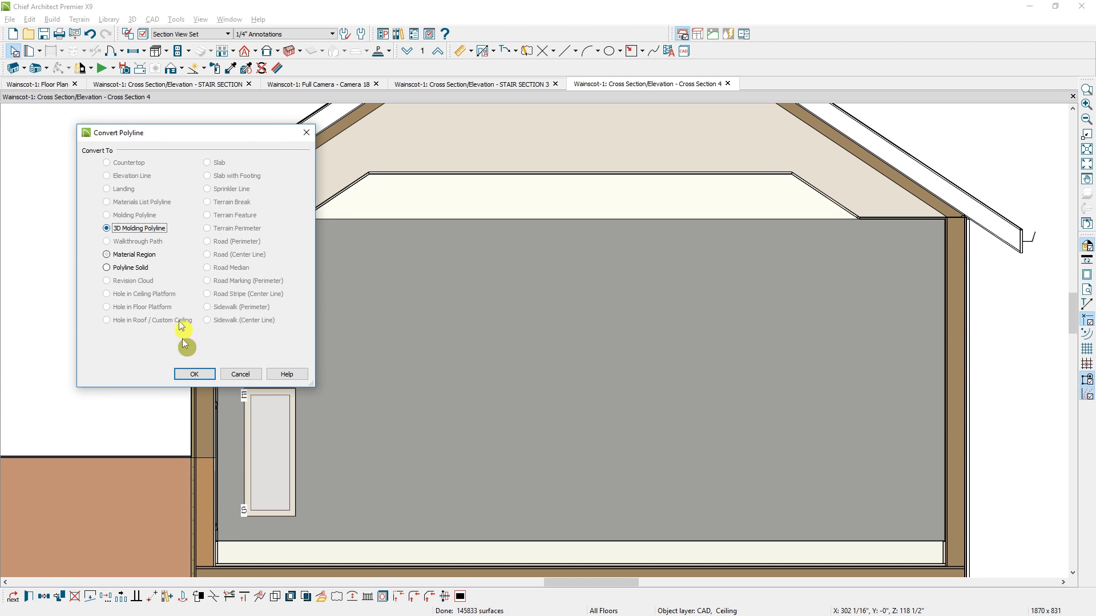
left_click(196, 374)
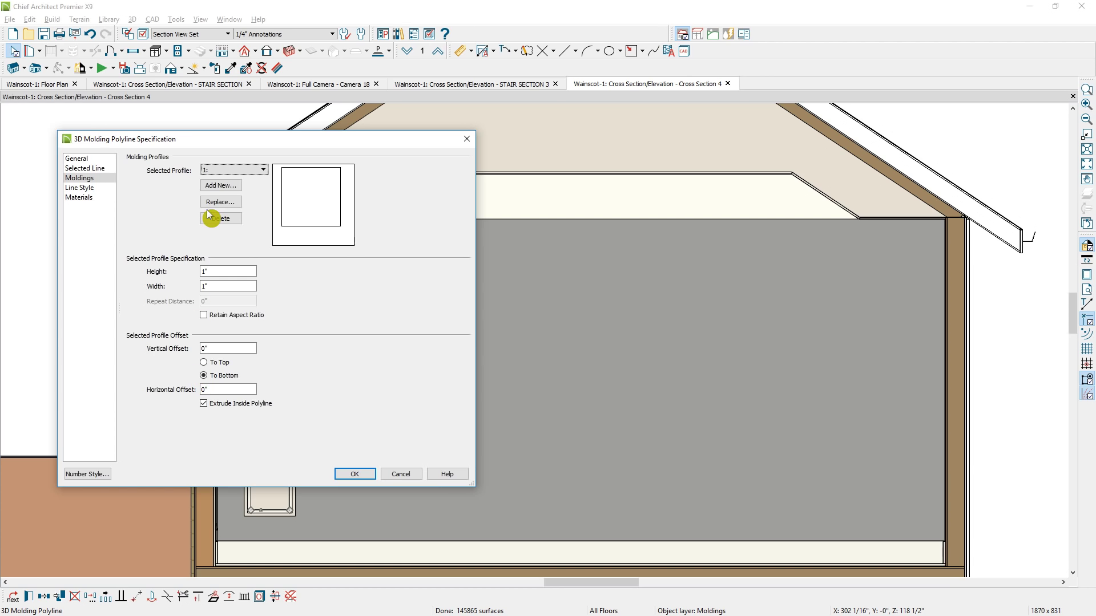
left_click(221, 218)
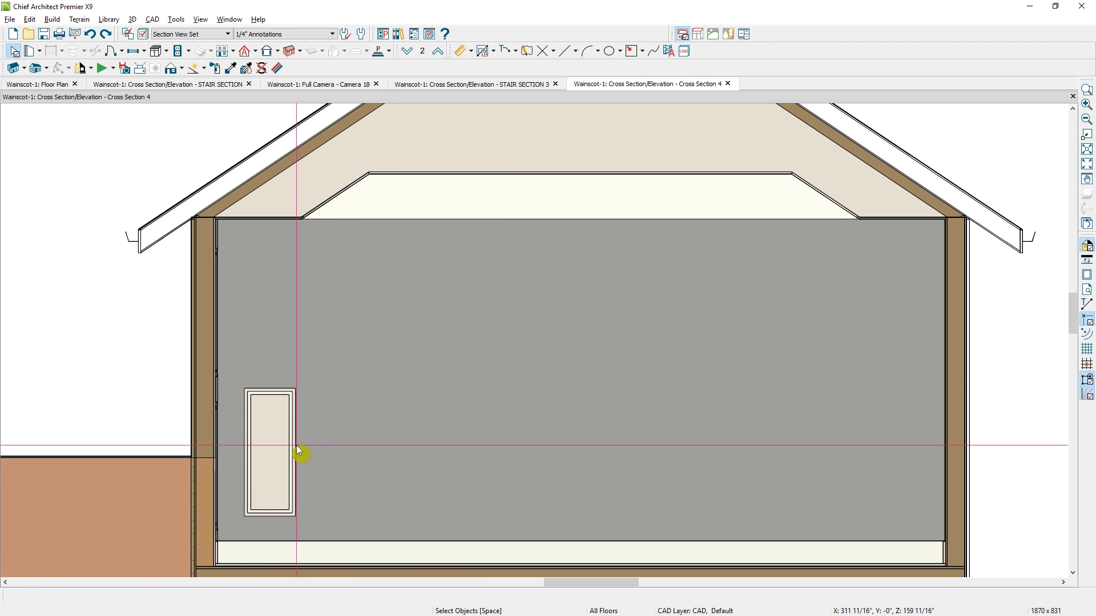
Multiple-copy the rectangular hole 24" apart horizontally and 48" apart vertically, filling the wall with two rows of nine holes.
left_click(296, 452)
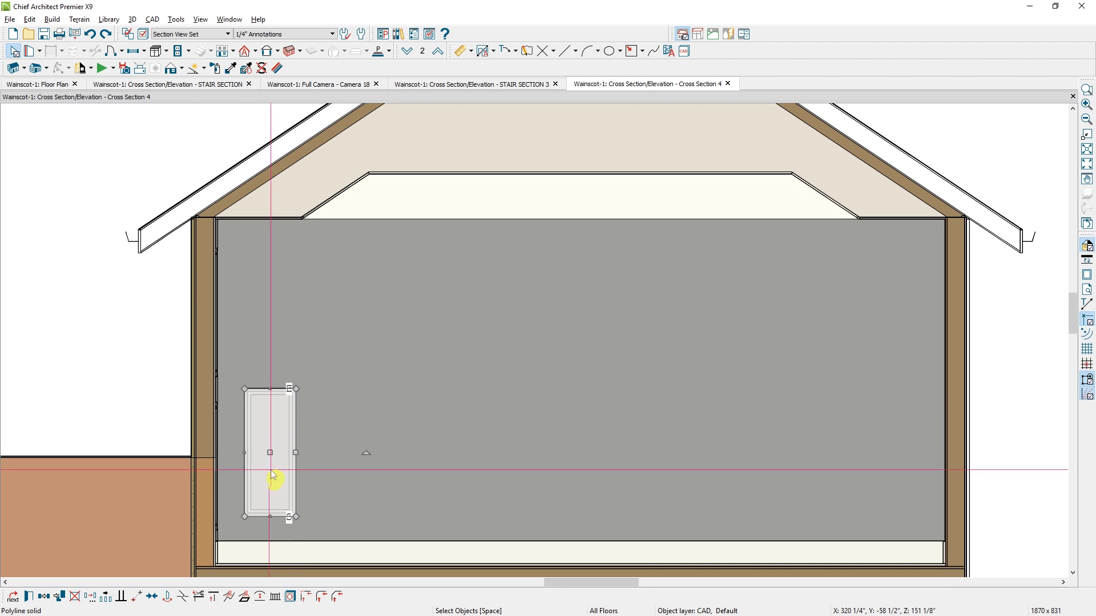
left_click(104, 600)
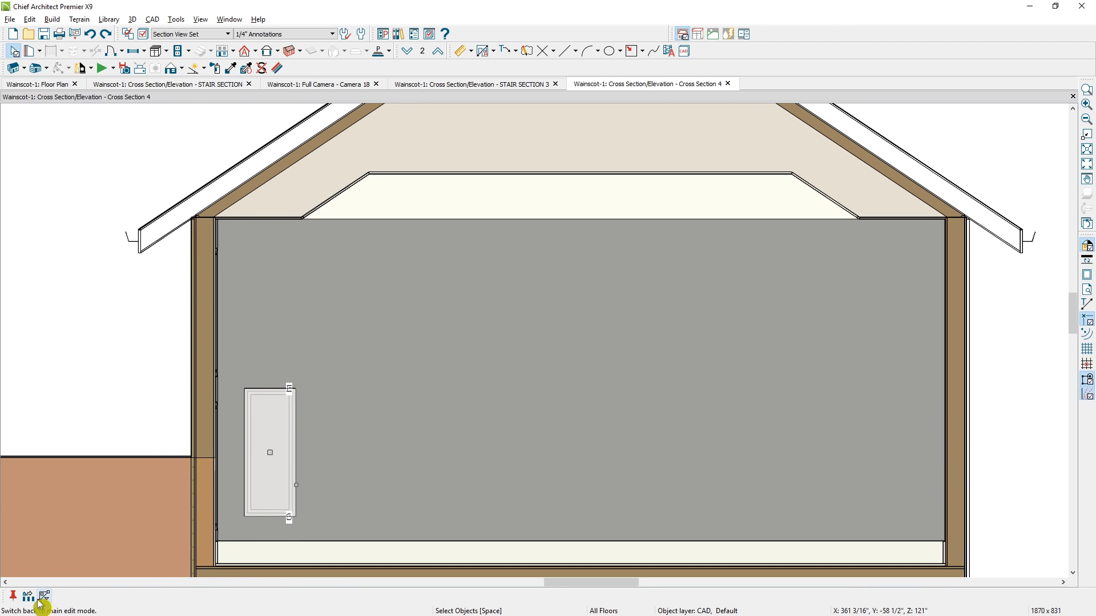
left_click(28, 596)
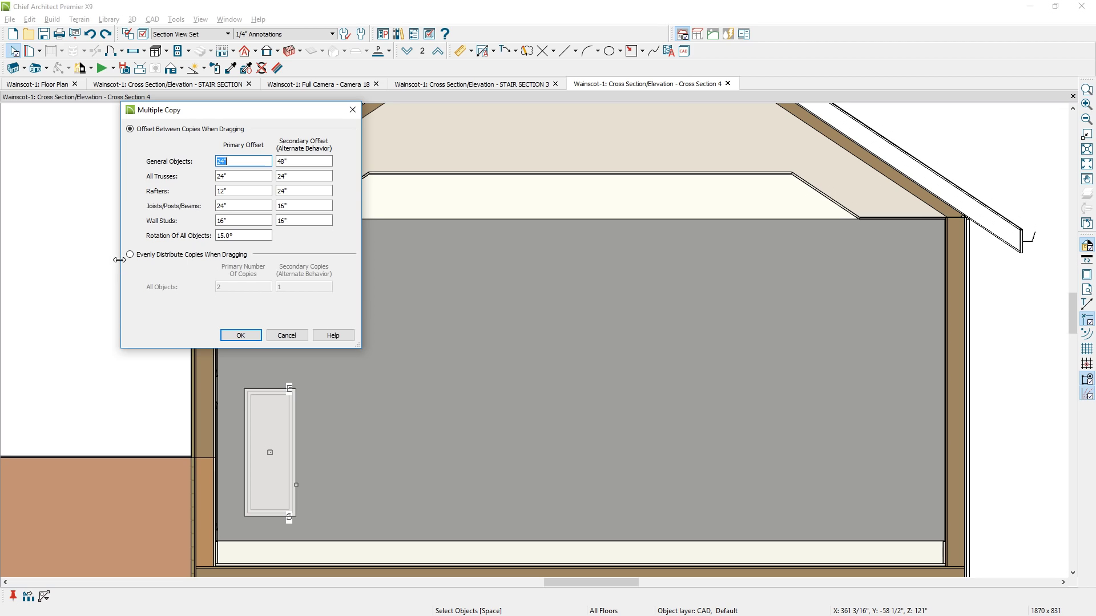
left_click(231, 162)
left_click(292, 396)
left_click(276, 368)
key("Return")
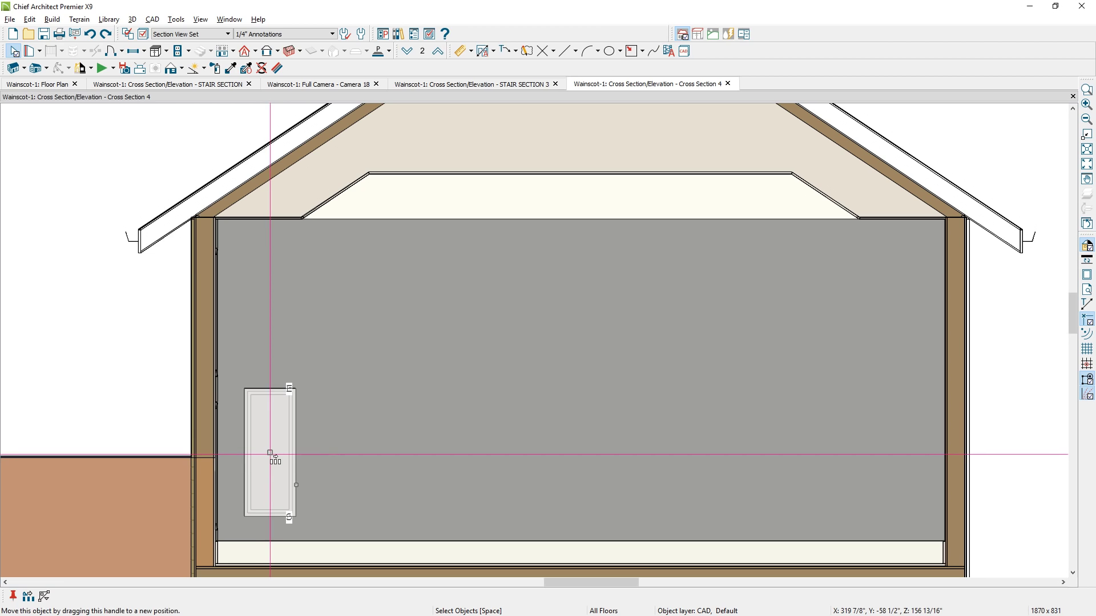
left_click_drag(274, 460, 888, 288)
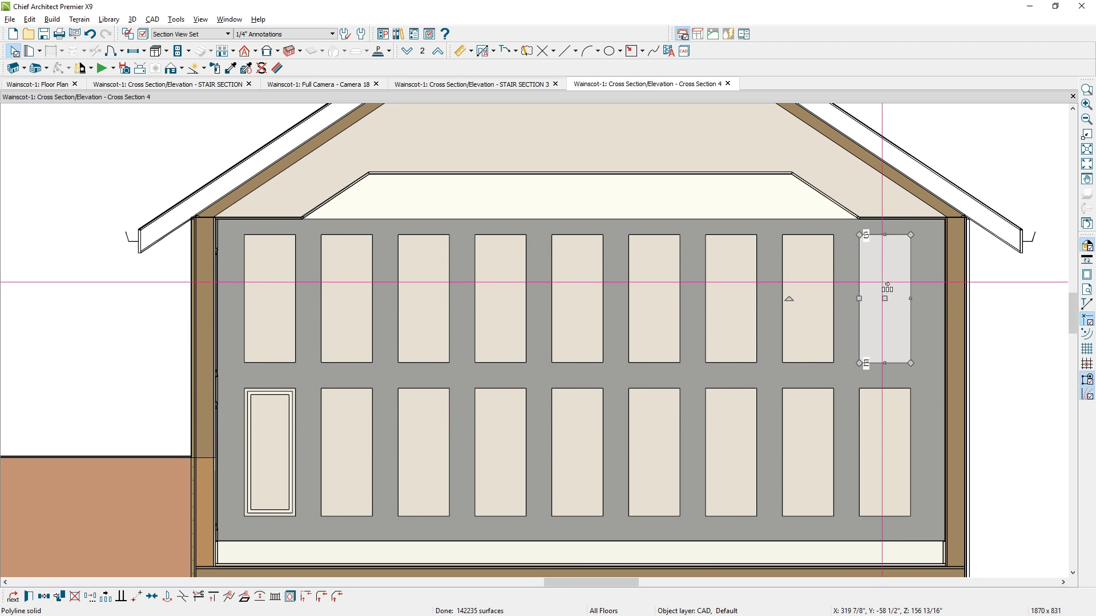
Multiple-copy the panel molding across the wall so that every hole in both rows has its own molding frame.
left_click(249, 421)
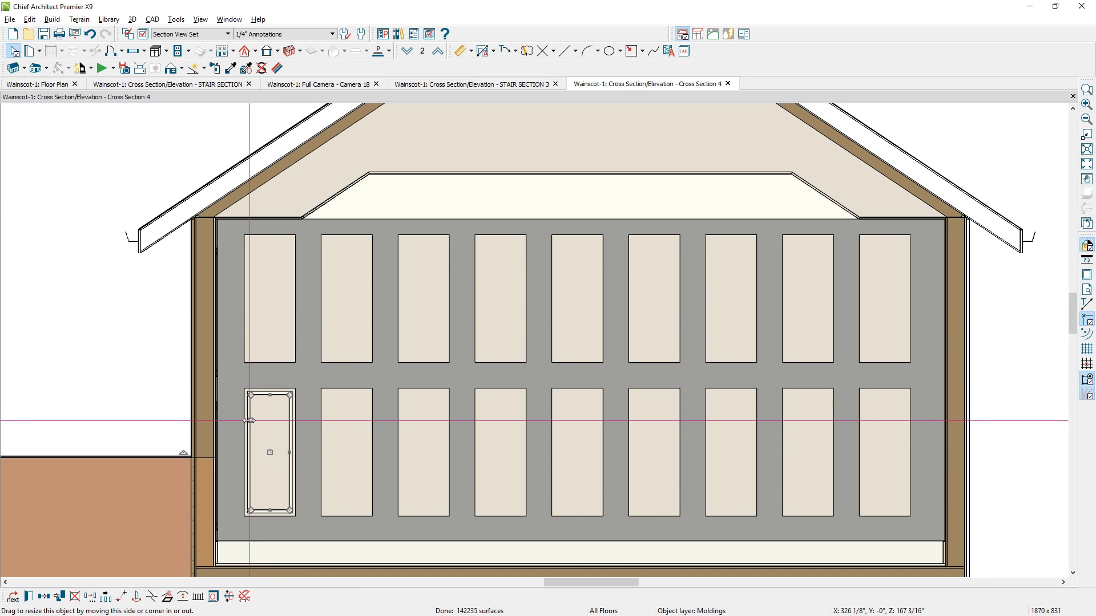
left_click(106, 596)
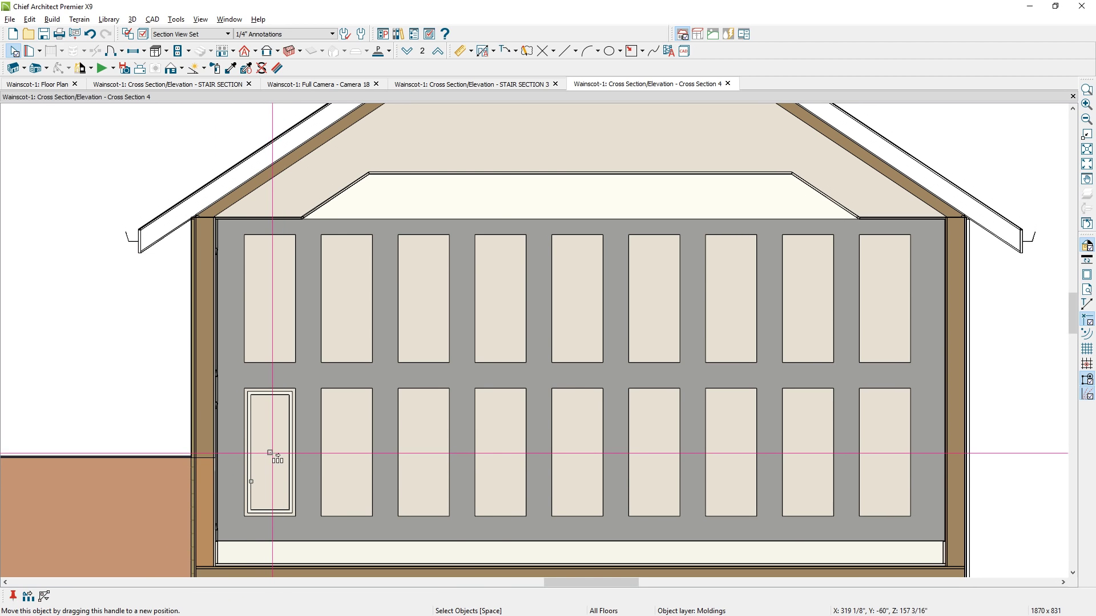
left_click_drag(278, 459, 894, 296)
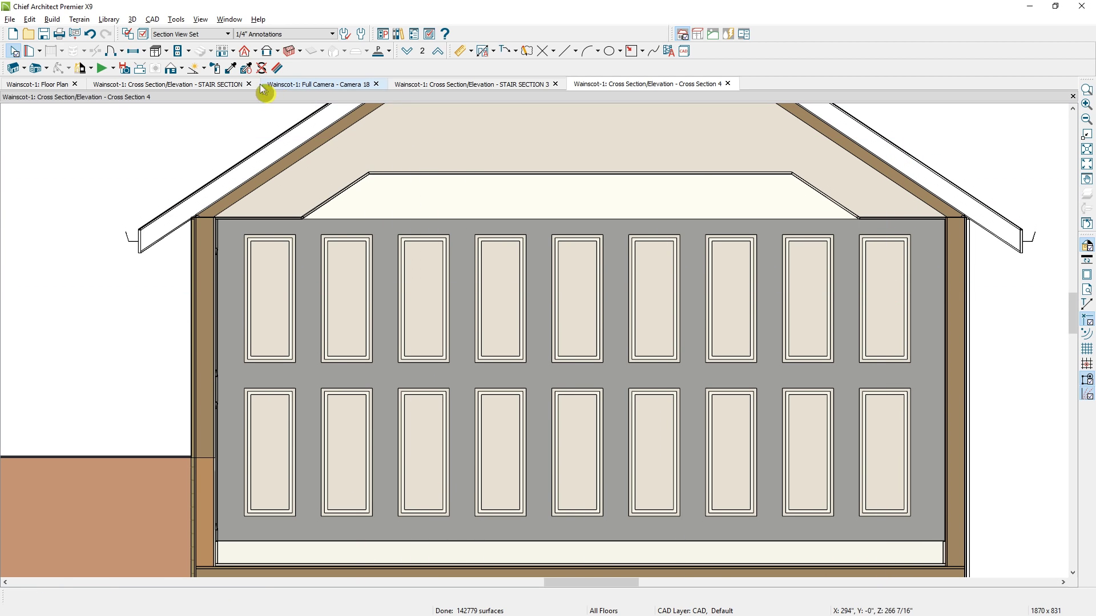
Sample the Color - Bone material and paint it onto the gray polyline solid covering the wall.
left_click(234, 73)
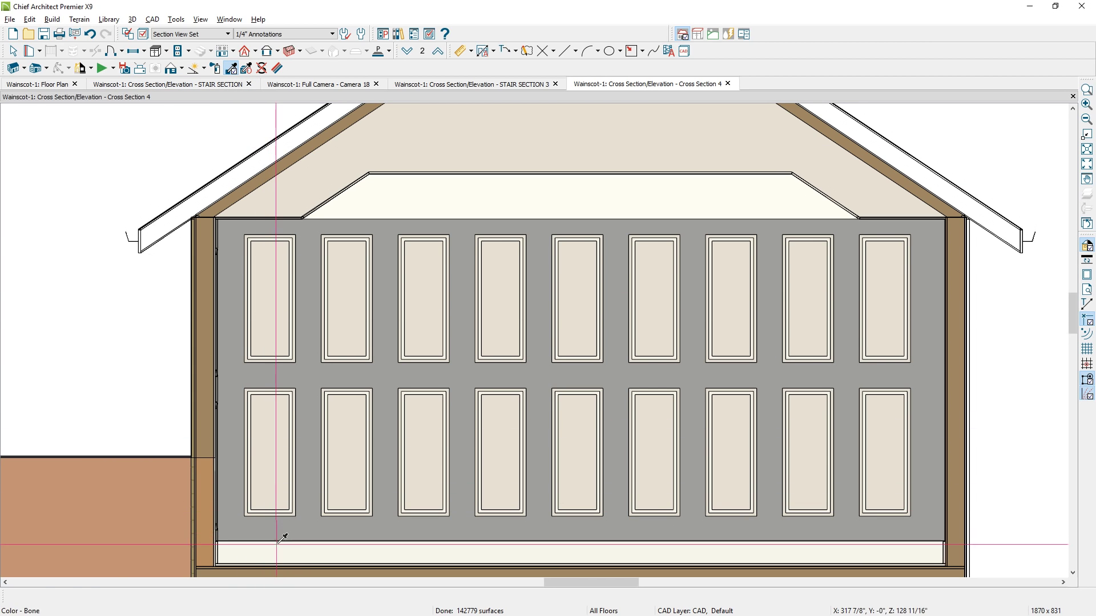
left_click(303, 539)
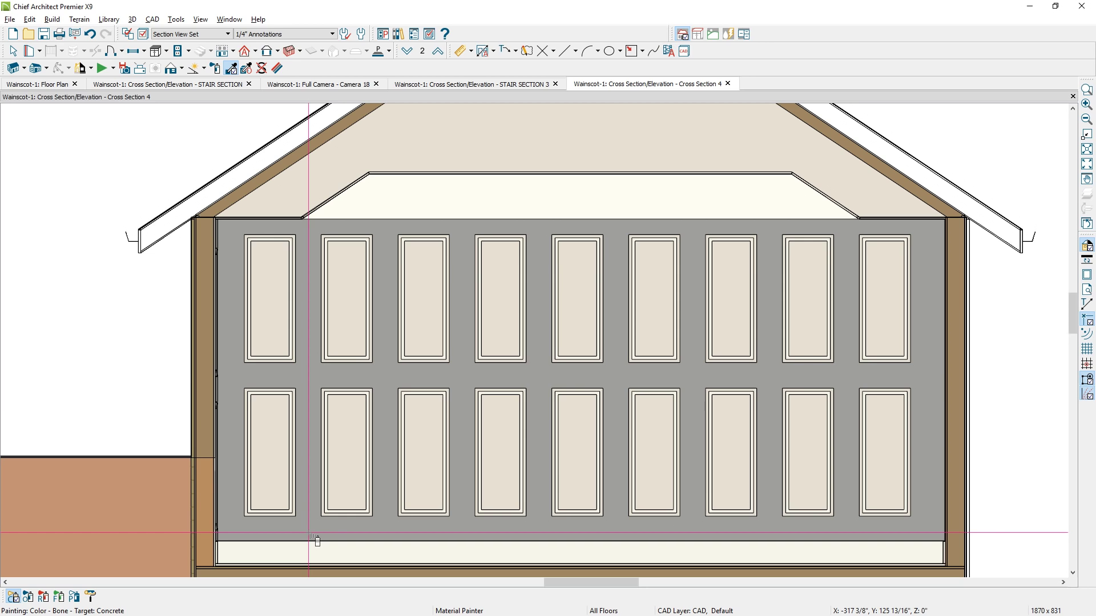
left_click(312, 538)
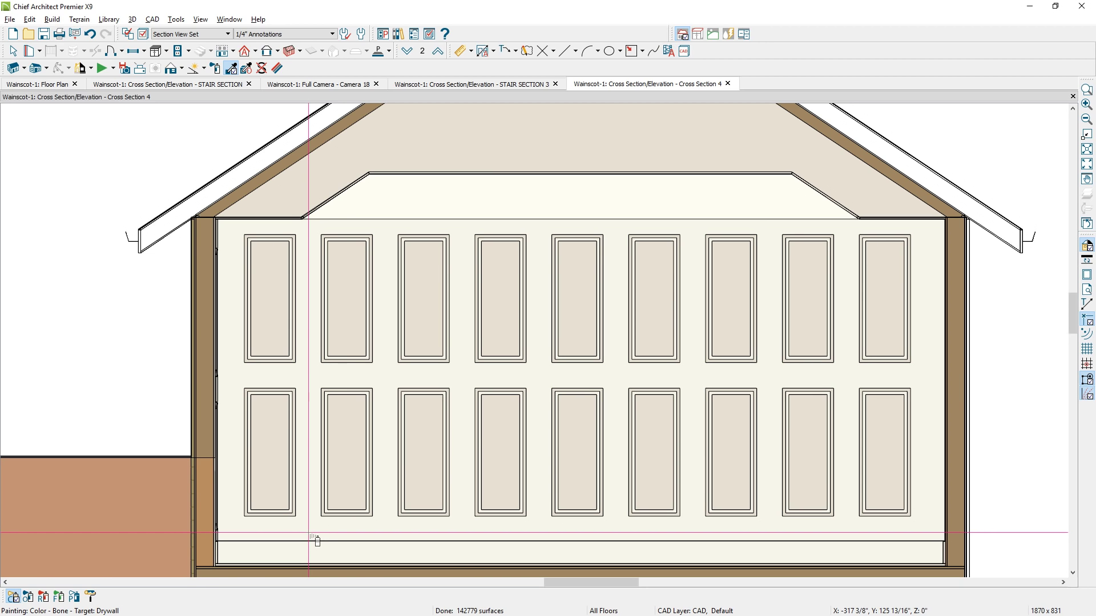
Open a perspective floor overview of the paneled stair room and render it as a Technical Illustration.
left_click(177, 71)
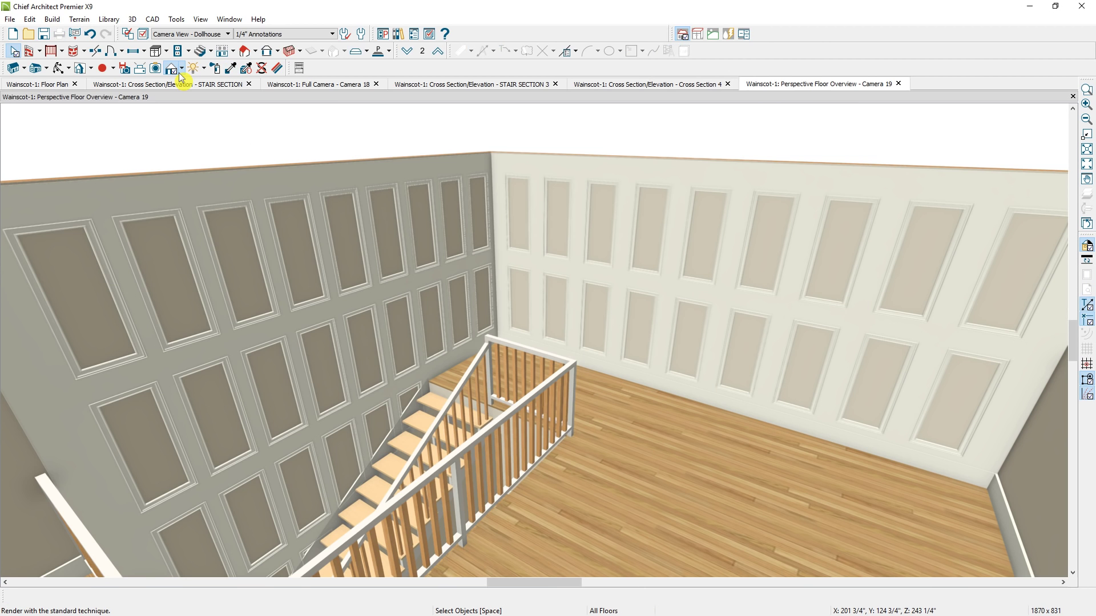
left_click(180, 71)
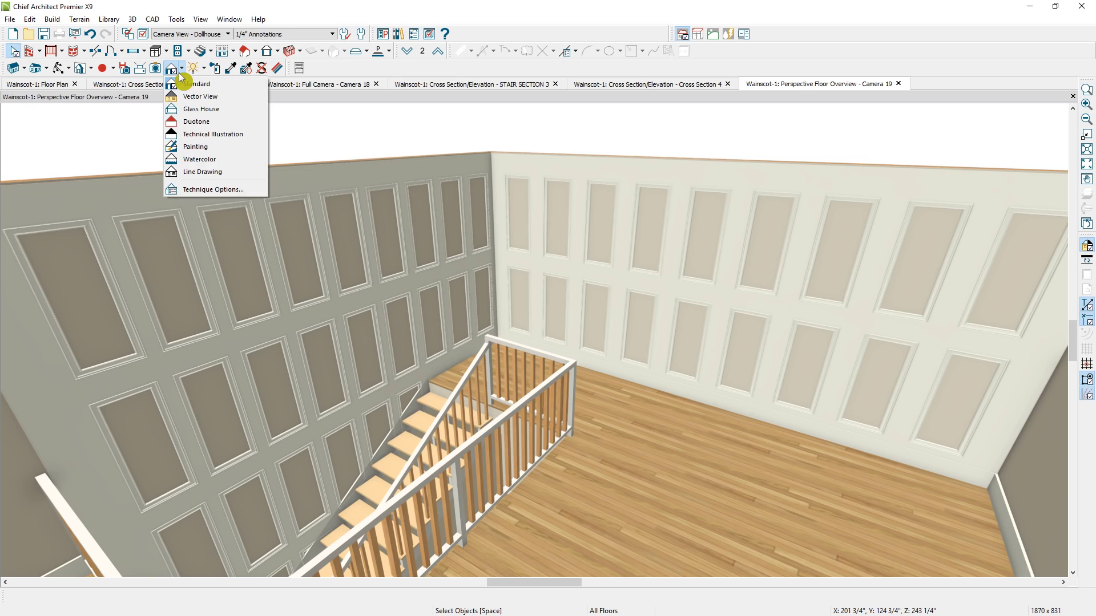
left_click(211, 133)
scroll(592, 182, "up", 2)
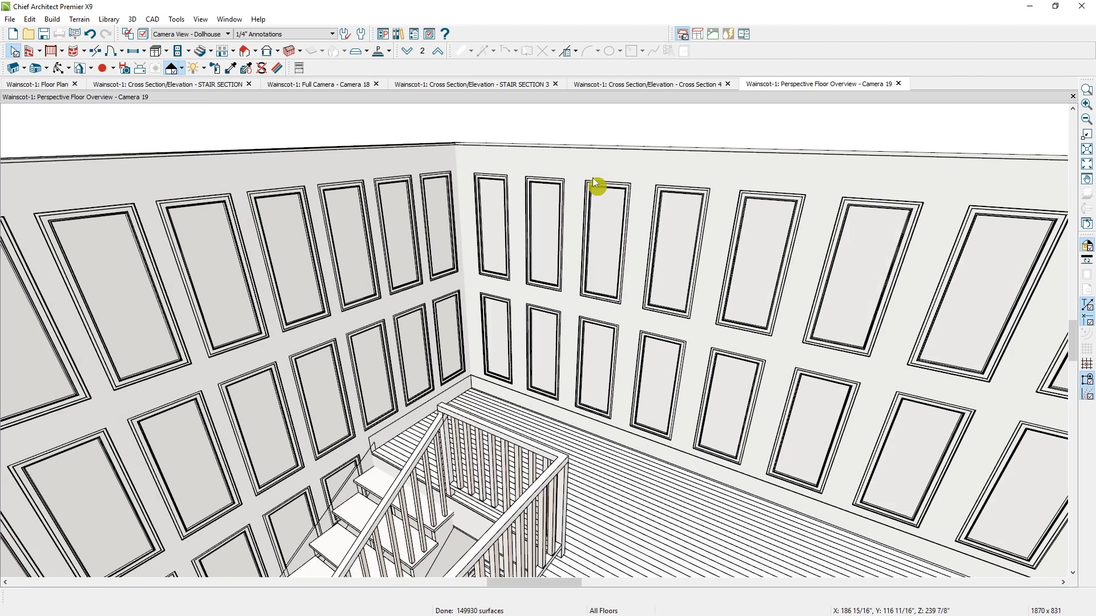